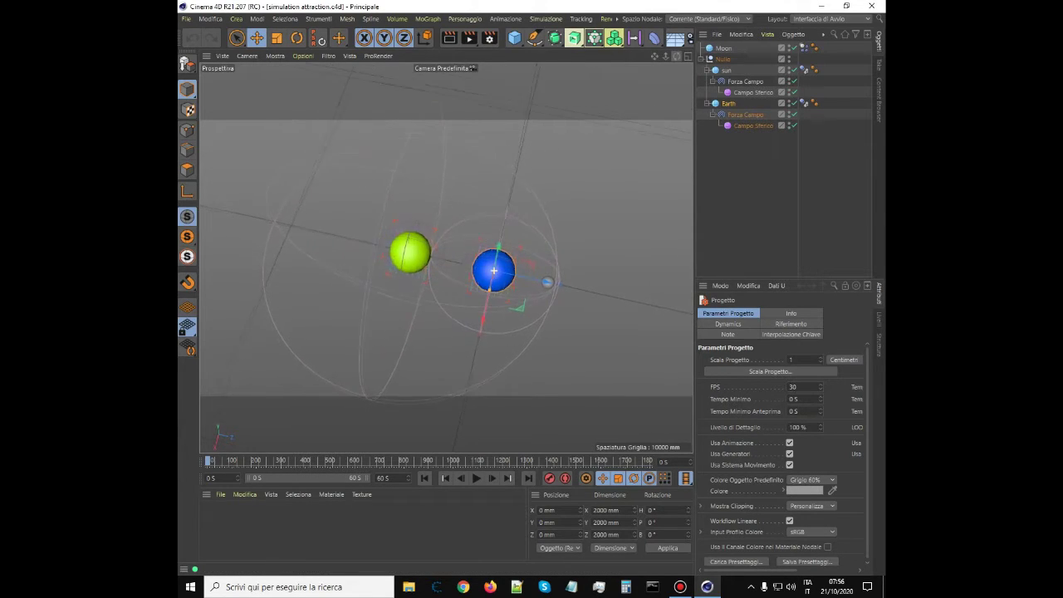
- Examine the sun, Earth and Moon spheres with their spherical fields from several angles, and return the animation to the start
mouse_move(493, 271)
left_mouse_down("alt")
mouse_move(493, 238)
mouse_move(501, 267)
mouse_move(443, 313)
mouse_move(494, 271)
left_mouse_up("alt")
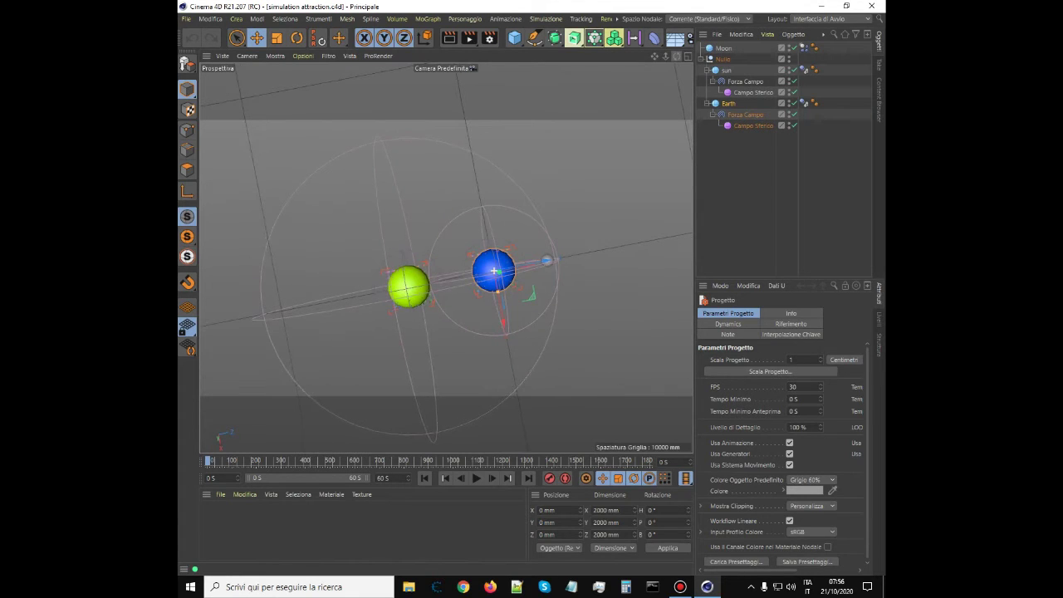
left_click_drag(494, 271, 494, 271, "alt")
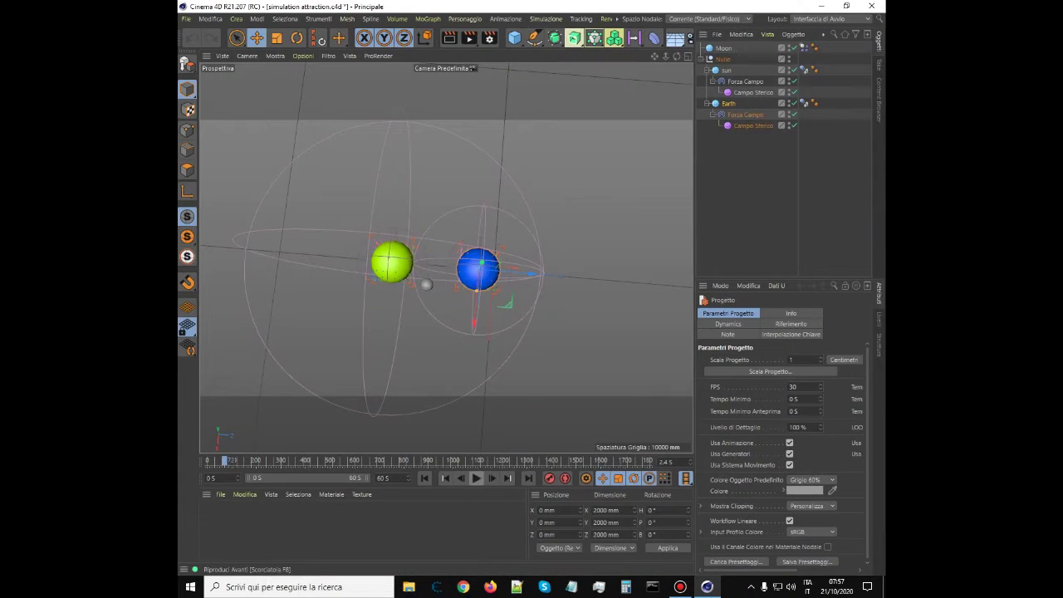
left_click(425, 478)
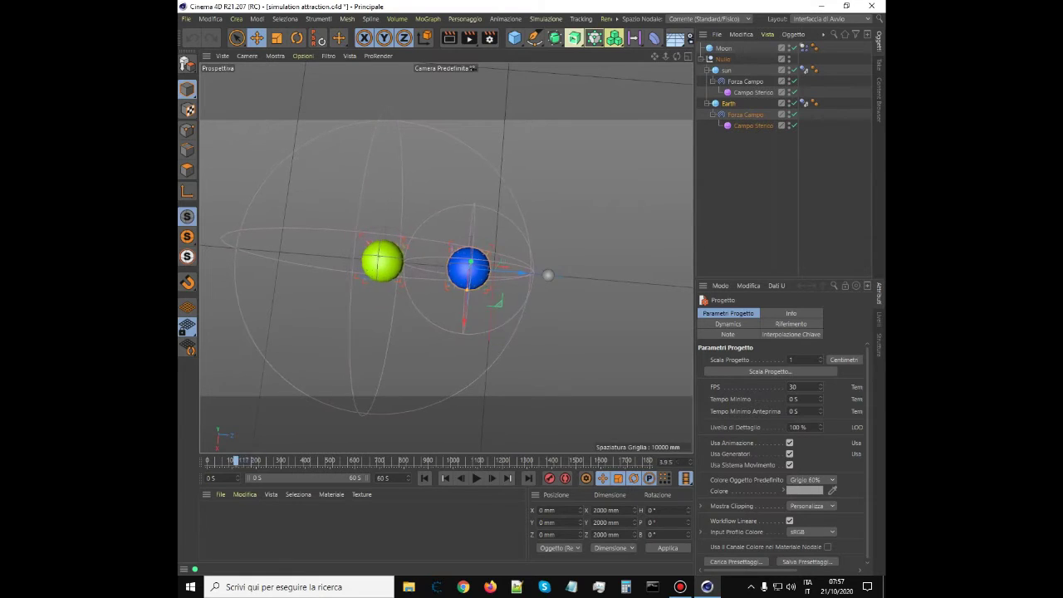
left_click(424, 477)
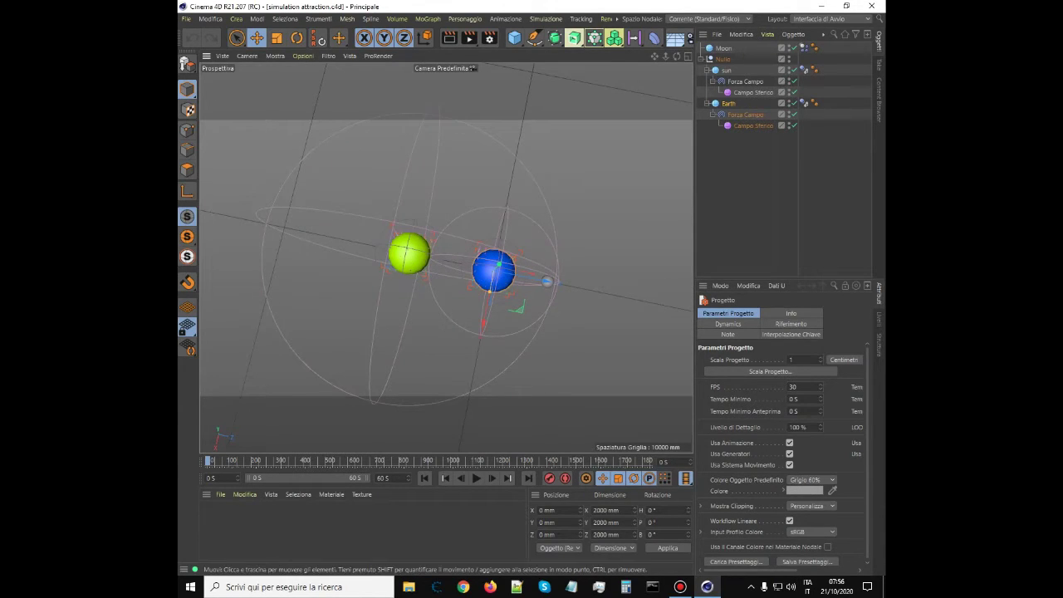
left_click_drag(677, 57, 657, 61)
left_click_drag(534, 263, 560, 249, "alt")
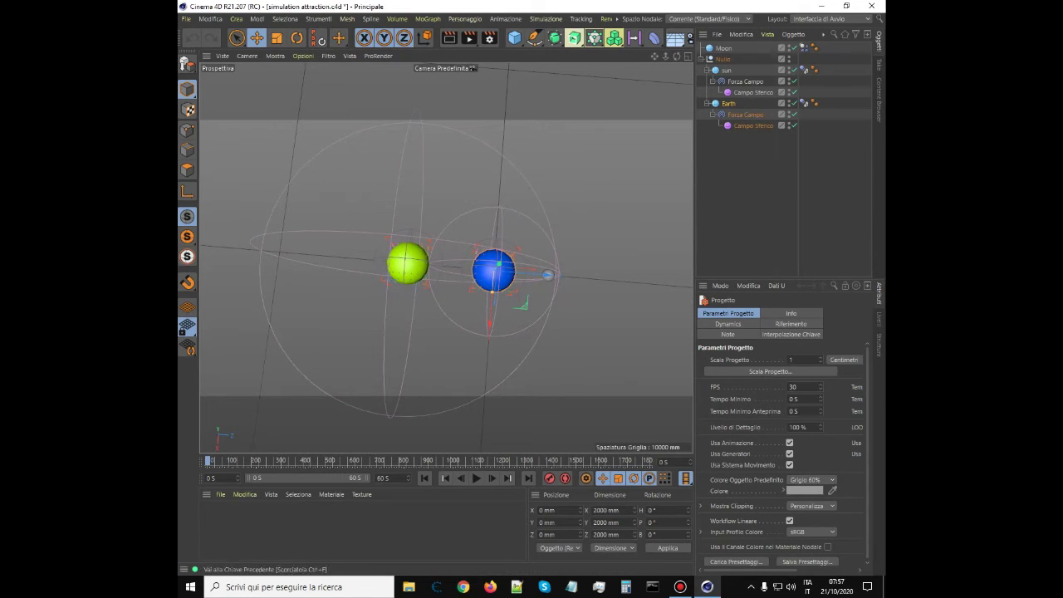
- Play the attraction simulation several times to watch the Moon's path around the sun and Earth, rewinding after each run
left_click(476, 478)
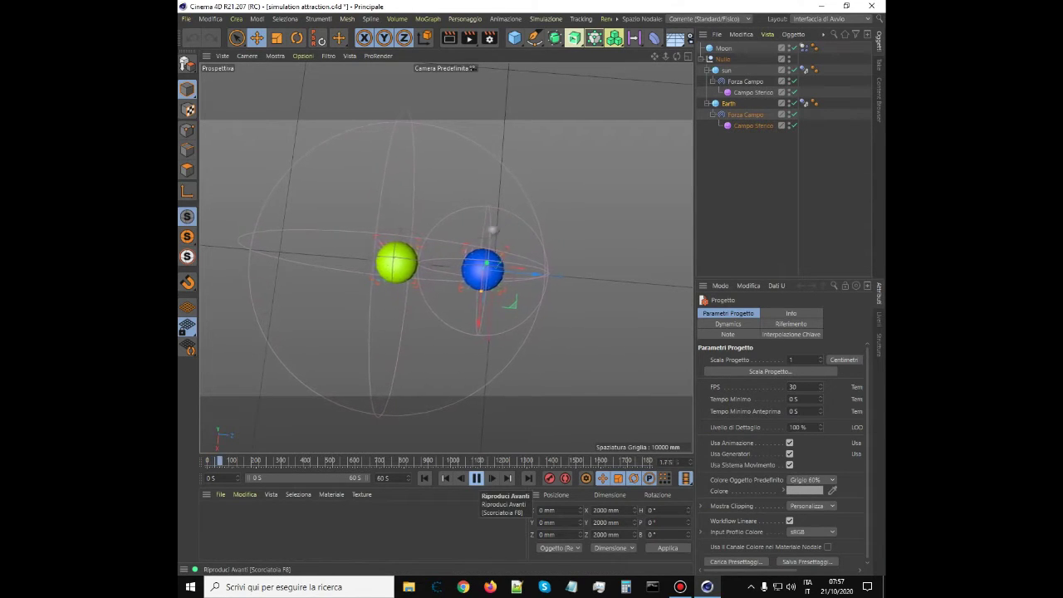
left_click(476, 479)
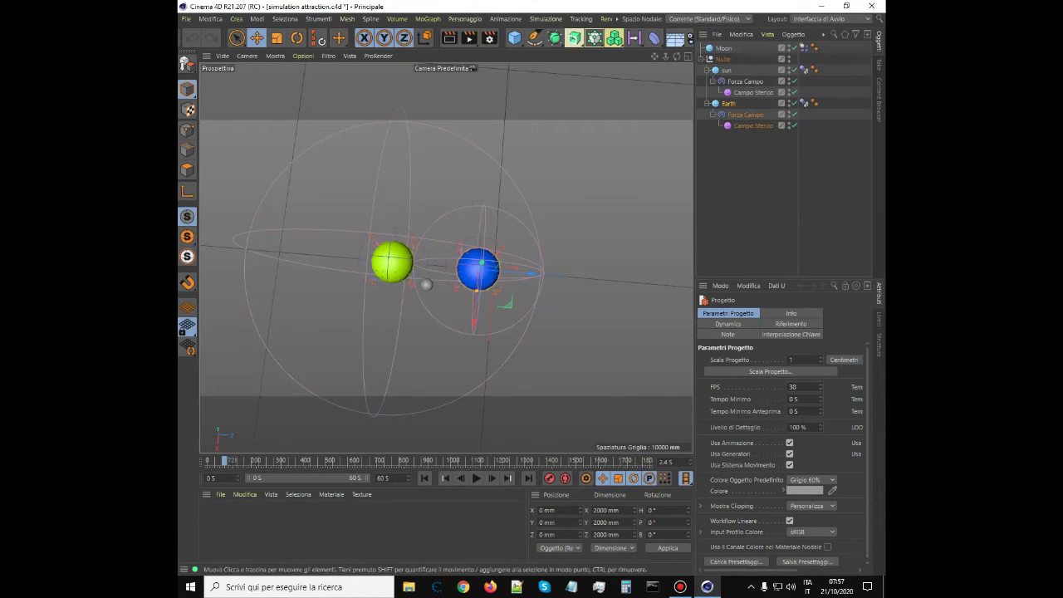
left_click(425, 479)
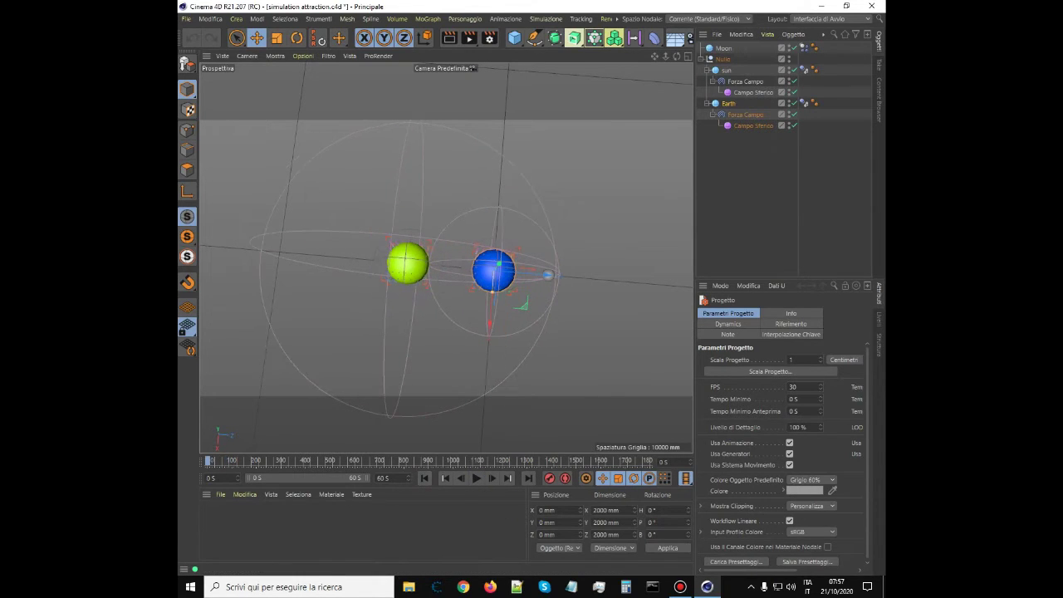
key("F8")
key("shift+f")
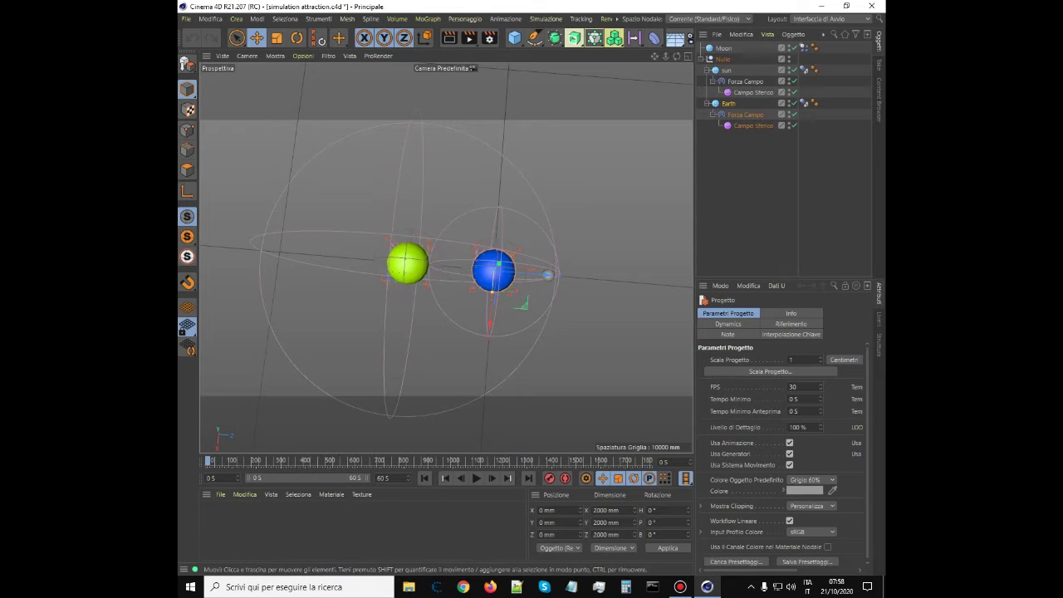
left_click(475, 478)
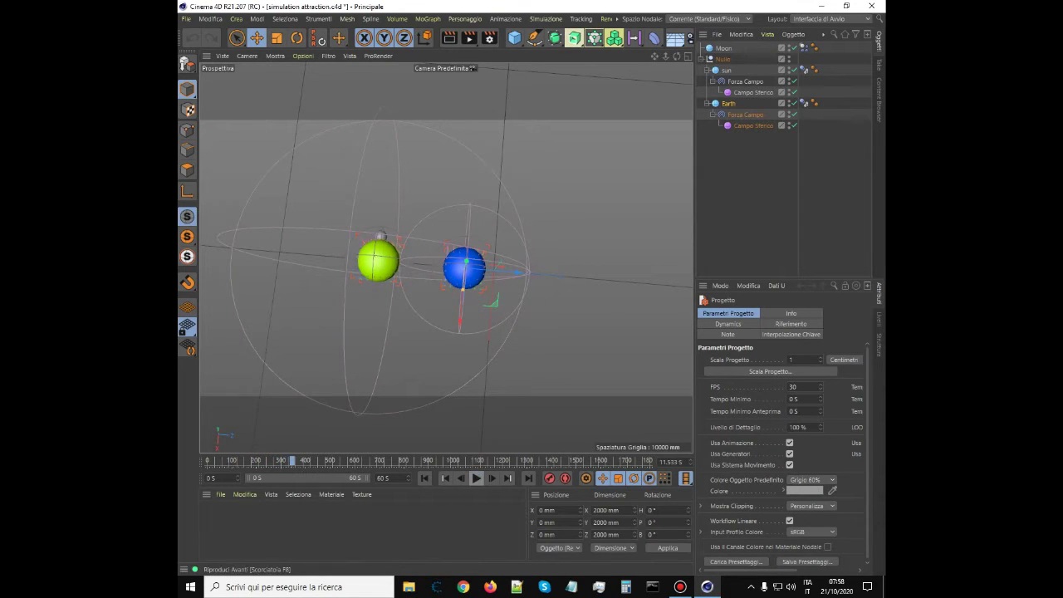
left_click(425, 479)
- During playback, disable the Earth sphere, its Forza Campo and its Campo Sferico, and watch the Moon's orbit around the sun alone
left_click(476, 478)
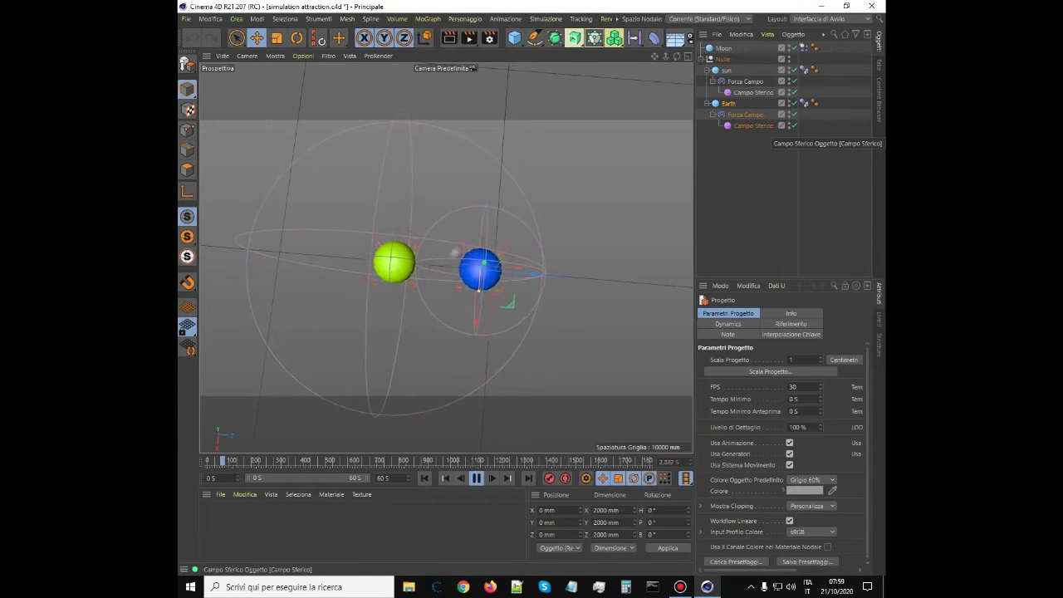
left_click(794, 126)
left_click(794, 115)
left_click(794, 104)
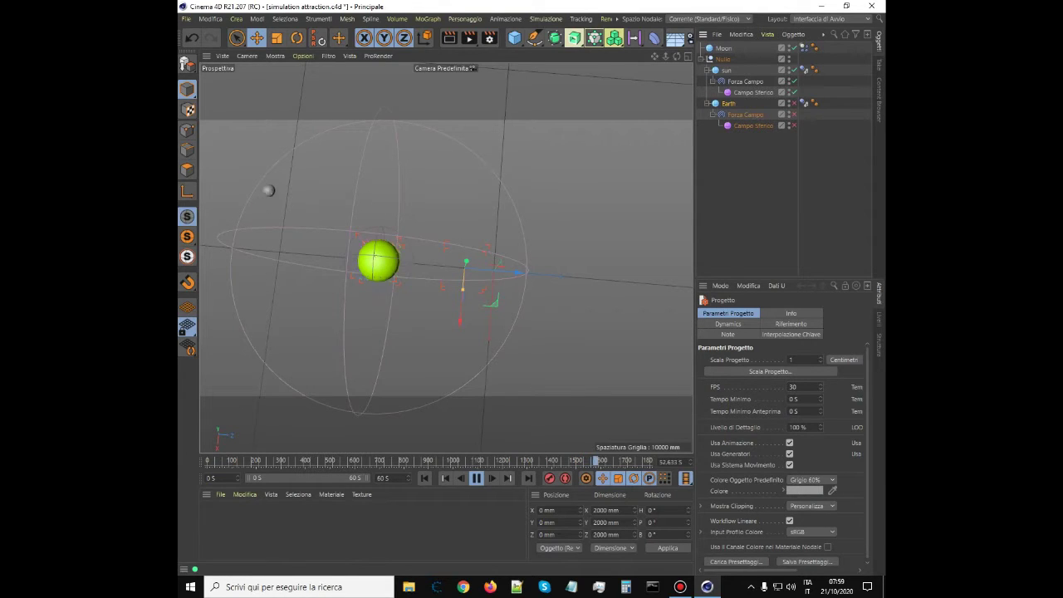
scroll(311, 244, "down", 2)
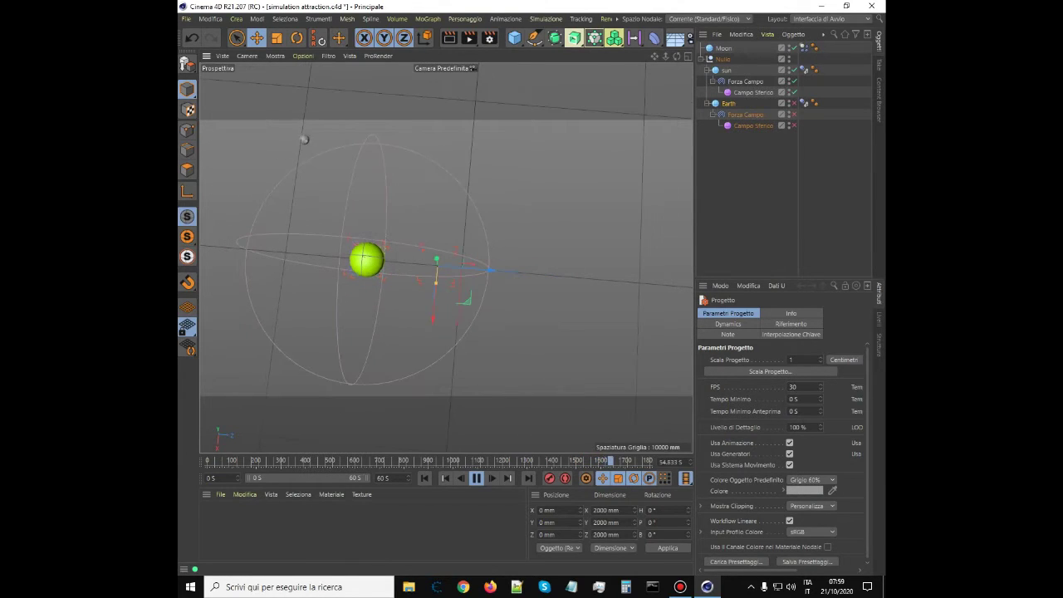
left_click_drag(654, 57, 655, 107)
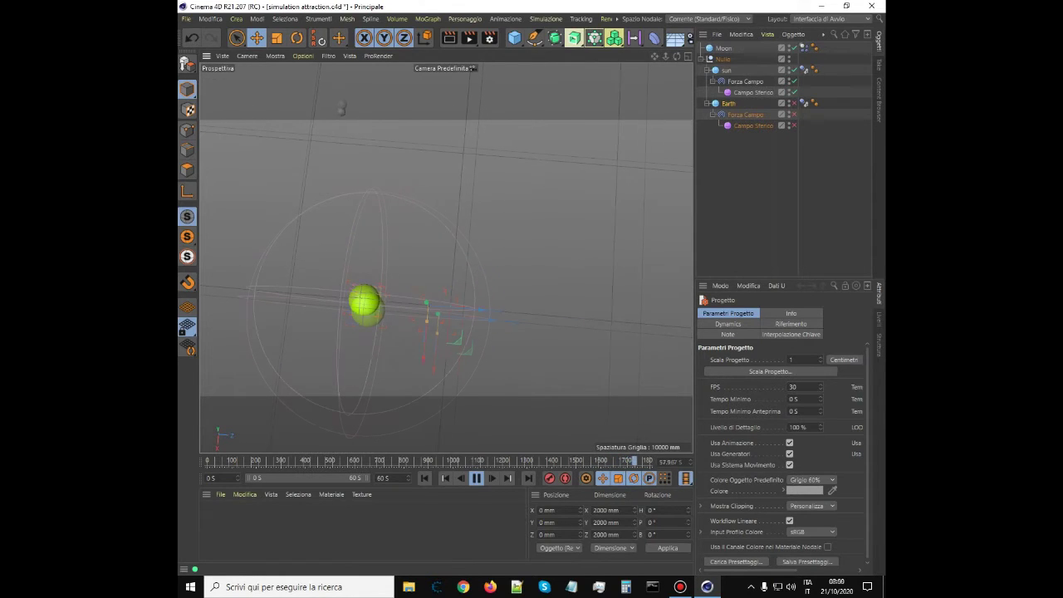
scroll(446, 257, "down", 2)
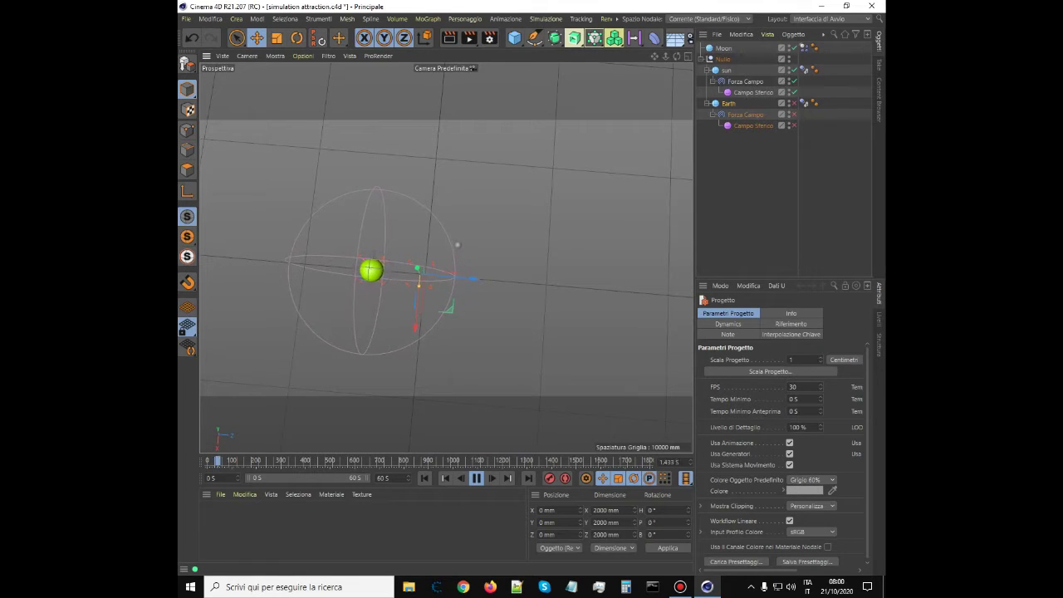
- Stop and rewind the animation, and re-enable the Earth sphere together with its Forza Campo and Campo Sferico
left_click(476, 477)
left_click(425, 478)
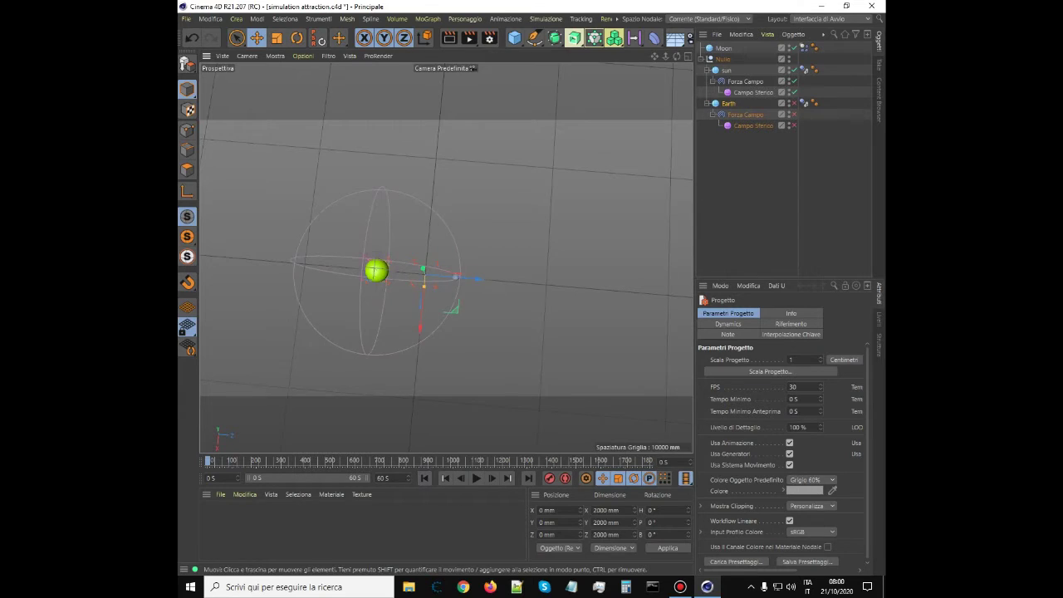
scroll(412, 304, "up", 4)
left_click_drag(795, 126, 794, 104)
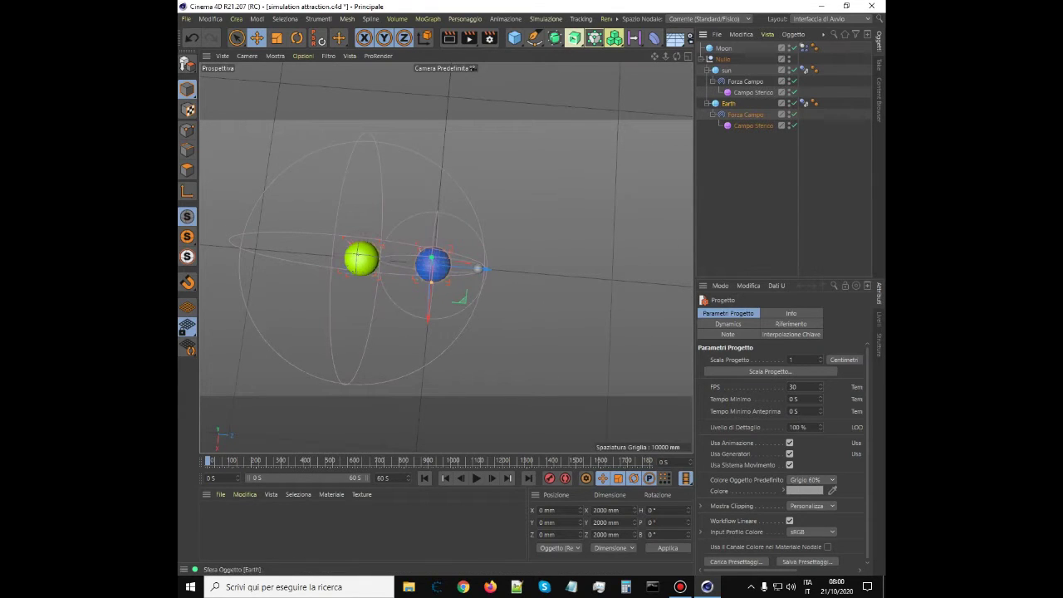
scroll(402, 274, "up", 4)
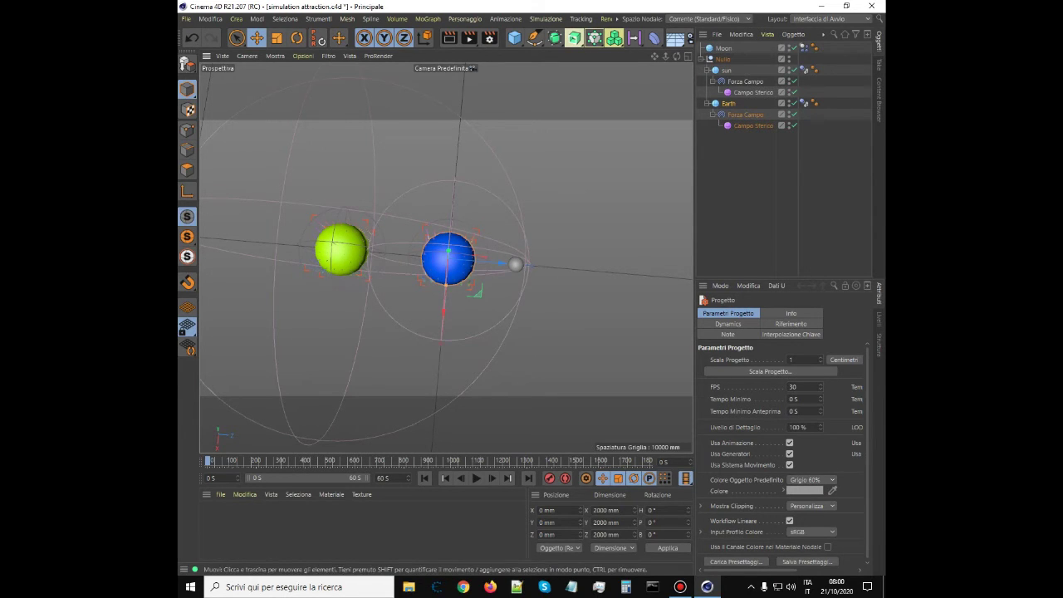
scroll(456, 300, "down", 2)
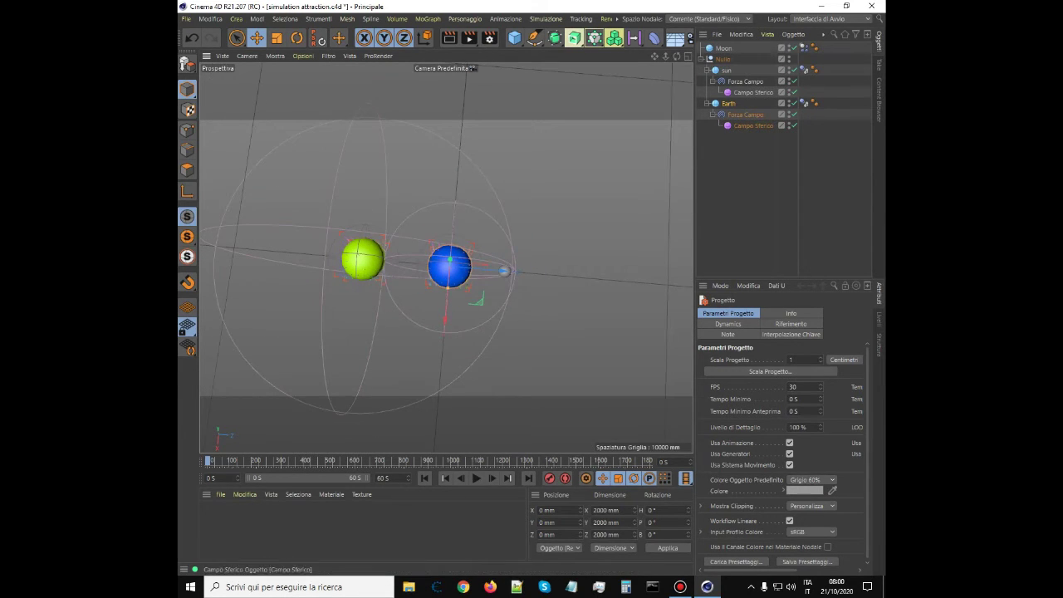
- Select the Nullo parent, try moving it along its Z axis, and return the animation to the start
left_click(724, 59)
mouse_move(503, 270)
left_mouse_down()
mouse_move(396, 261)
mouse_move(503, 271)
left_mouse_up()
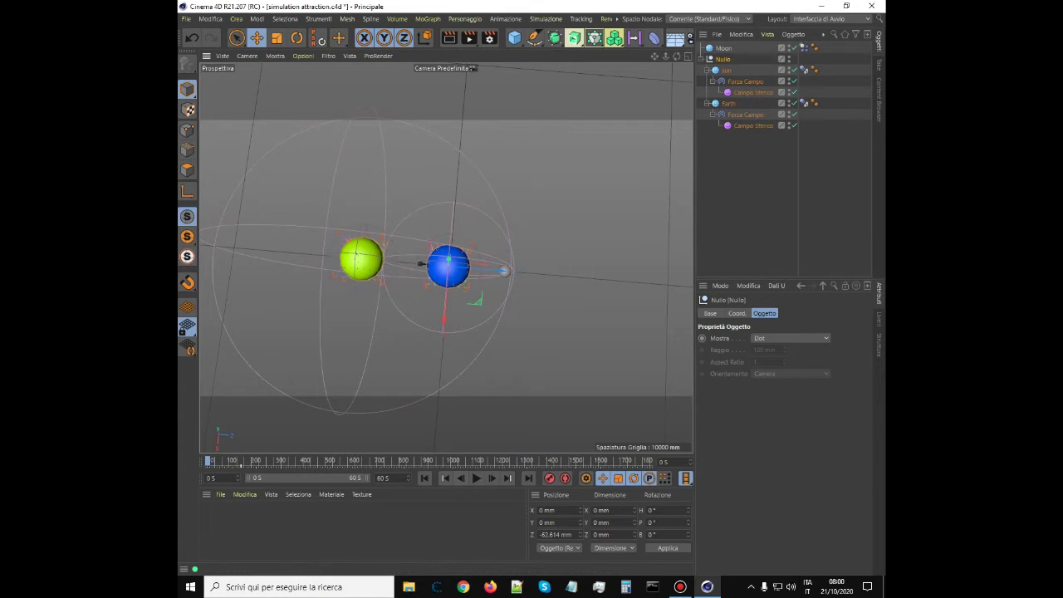
left_click(425, 478)
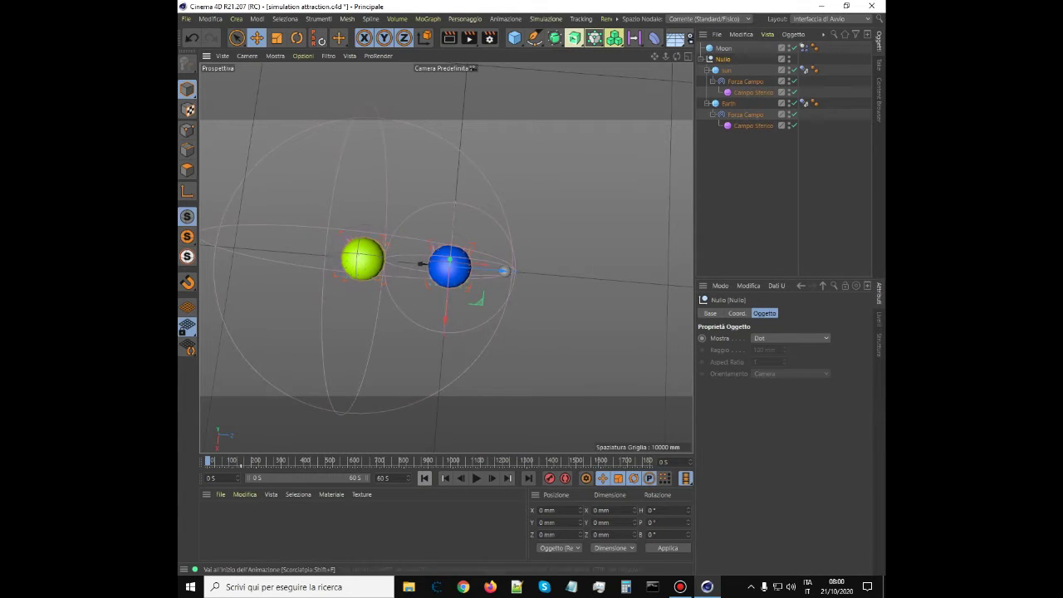
- Examine the layout of the sun, Earth and Moon spheres under different zoom levels and viewing angles
scroll(556, 285, "down", 3)
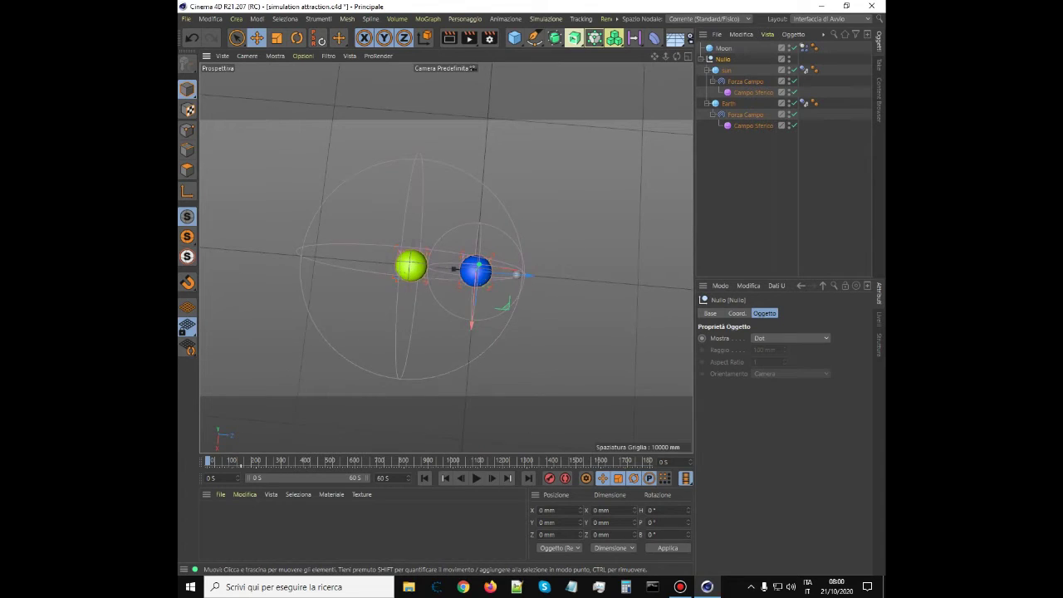
scroll(454, 269, "up", 2)
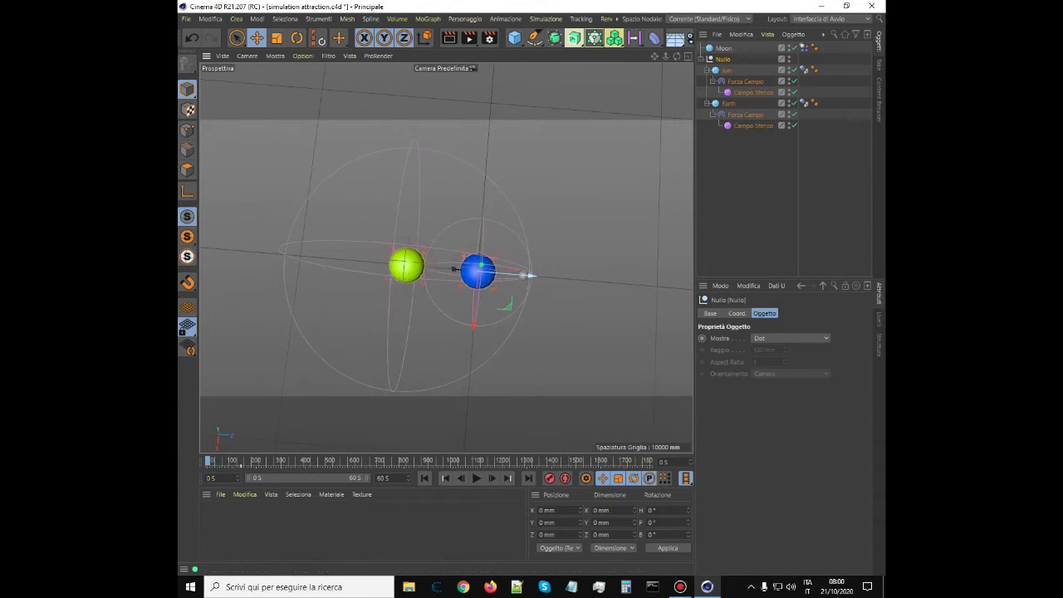
scroll(511, 275, "up", 1)
scroll(508, 274, "up", 1)
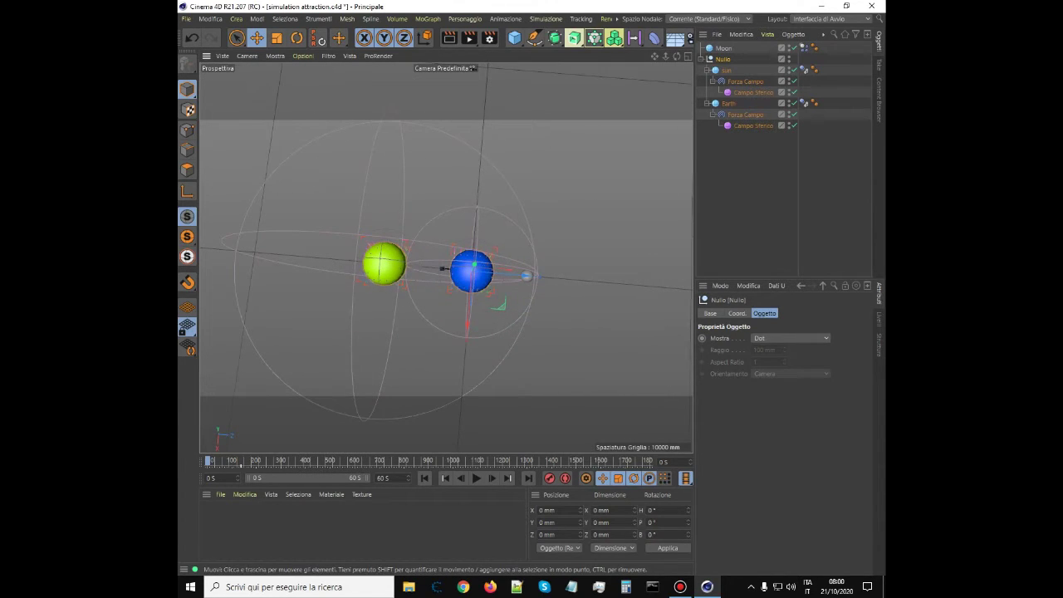
left_click_drag(677, 56, 665, 36)
left_click_drag(471, 270, 471, 270, "alt")
left_click_drag(677, 57, 685, 62)
left_click_drag(472, 271, 471, 270, "alt")
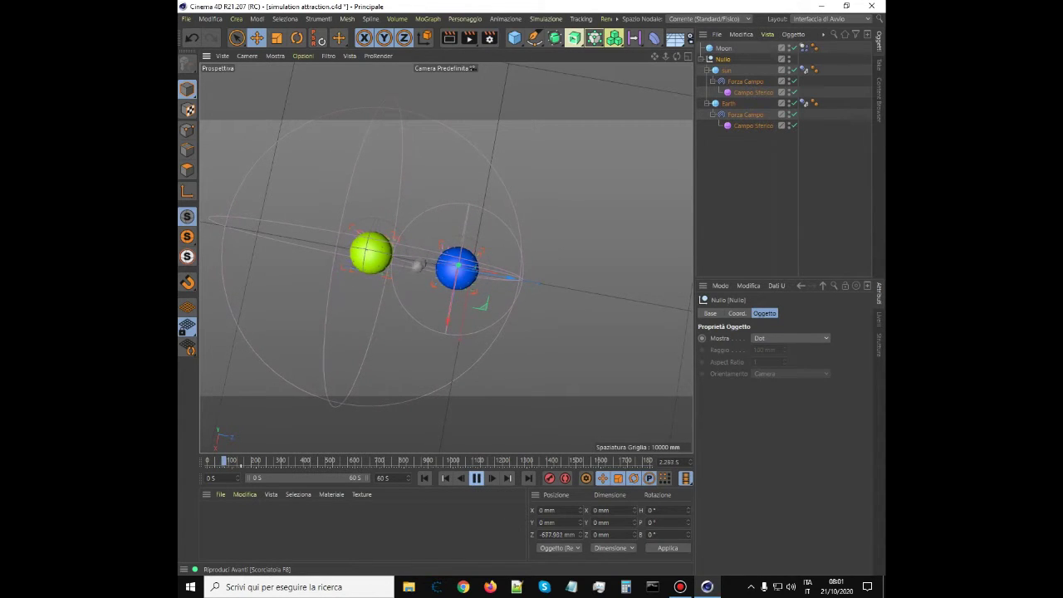
- Play and pause the simulation in short stretches to follow the Moon's path while Nullo moves along Z
left_click(476, 479)
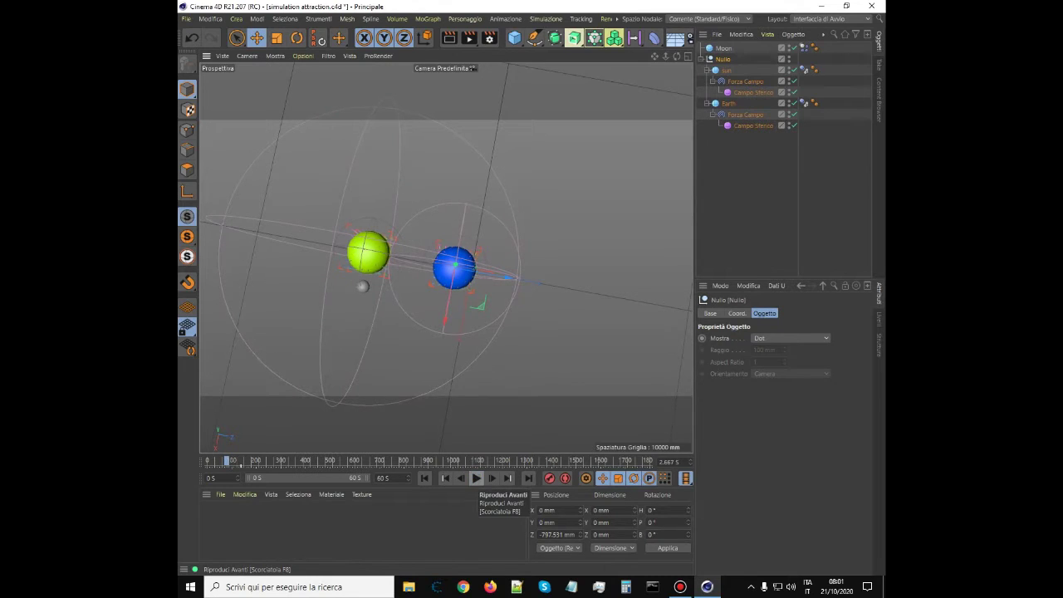
left_click(476, 478)
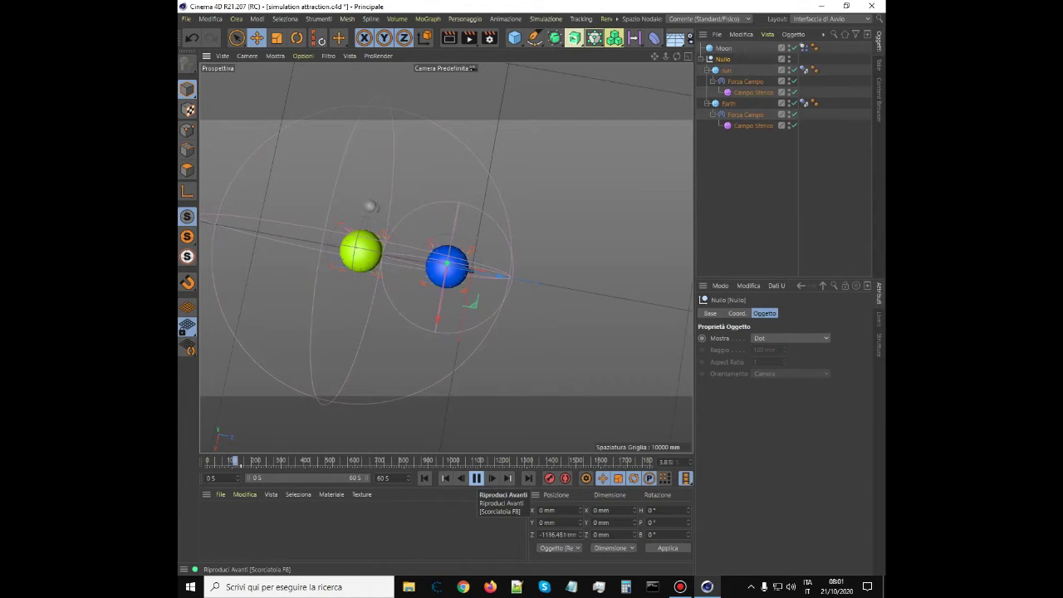
left_click(476, 479)
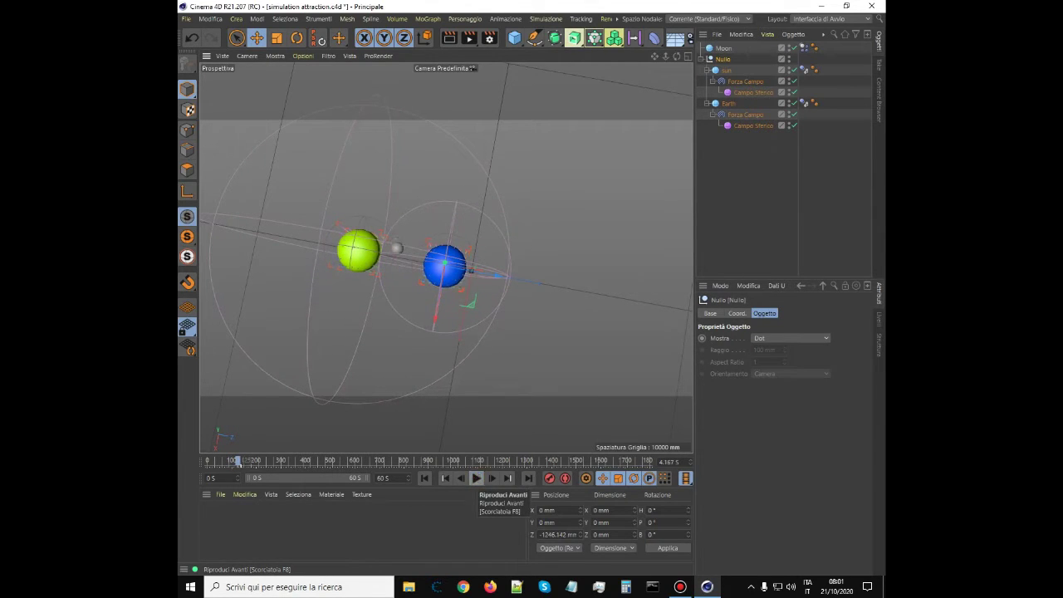
left_click(476, 478)
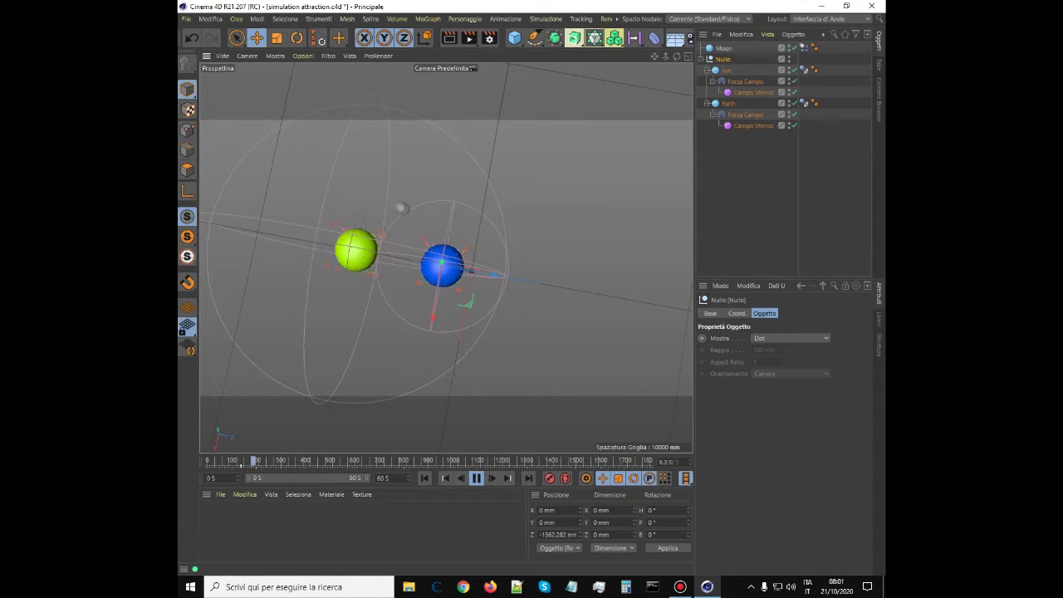
left_click(476, 478)
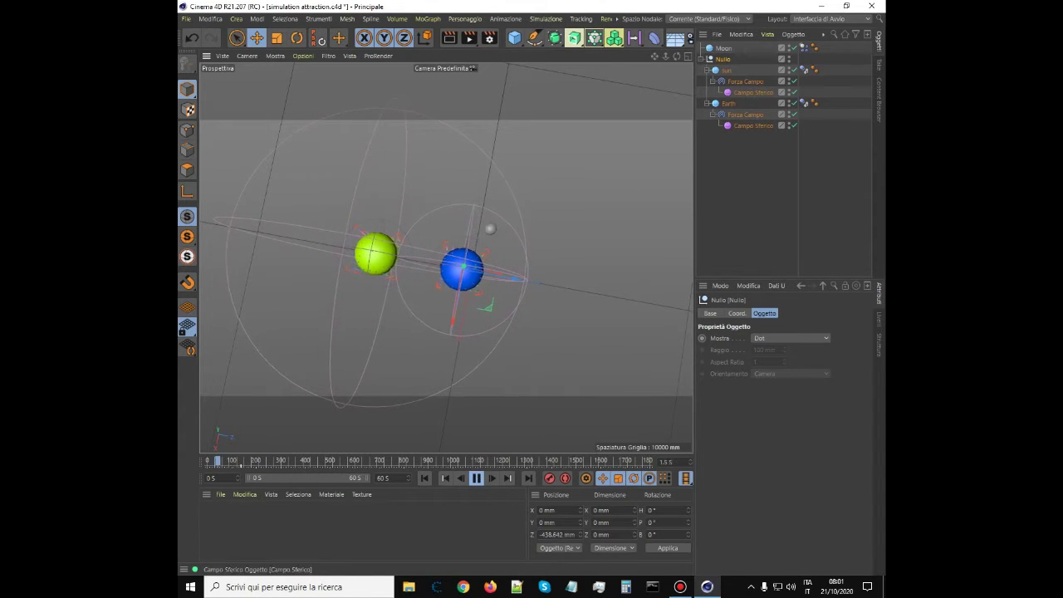
- Switch off Earth, its Forza Campo and its Campo Sferico during playback, watch the Moon's motion, and stop and rewind the animation
left_click(794, 125)
left_click(794, 115)
left_click(795, 103)
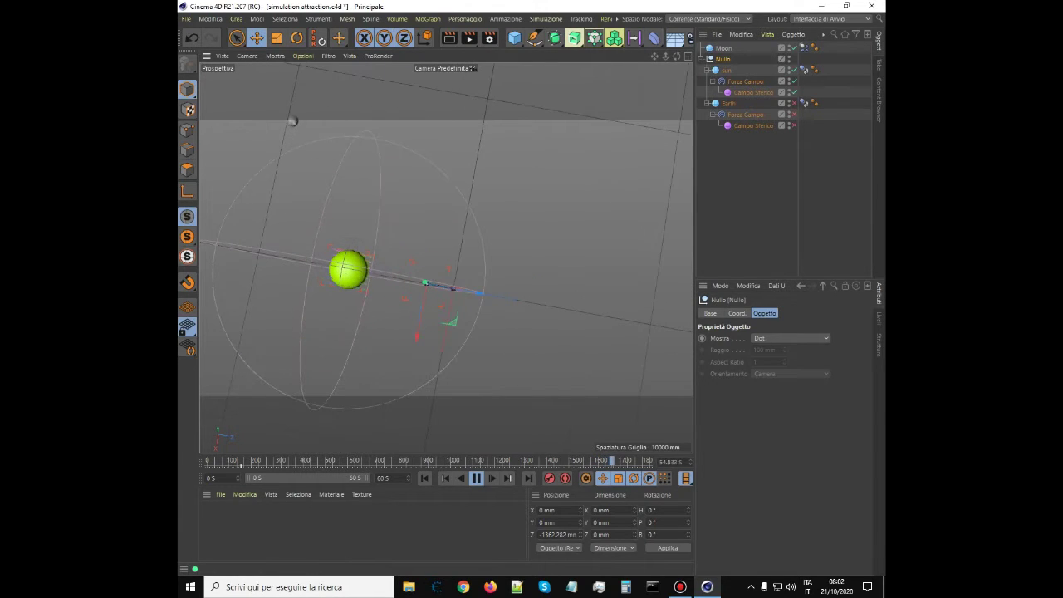
left_click(476, 477)
left_click(425, 478)
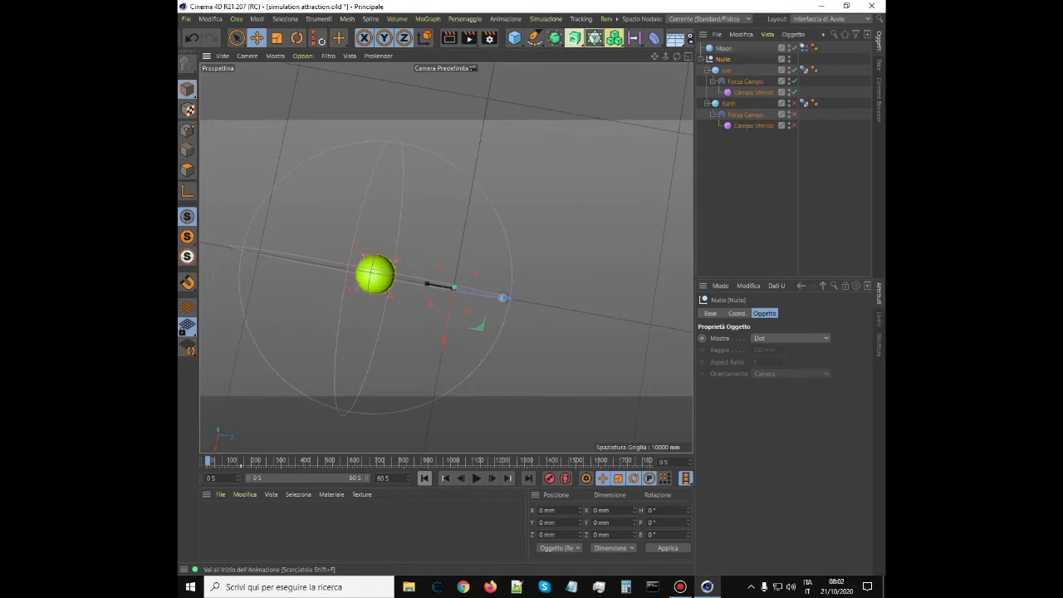
- Switch Earth's sphere, Forza Campo and Campo Sferico back on, and view the three bodies at closer range
left_click(795, 126)
left_click(794, 114)
left_click(794, 104)
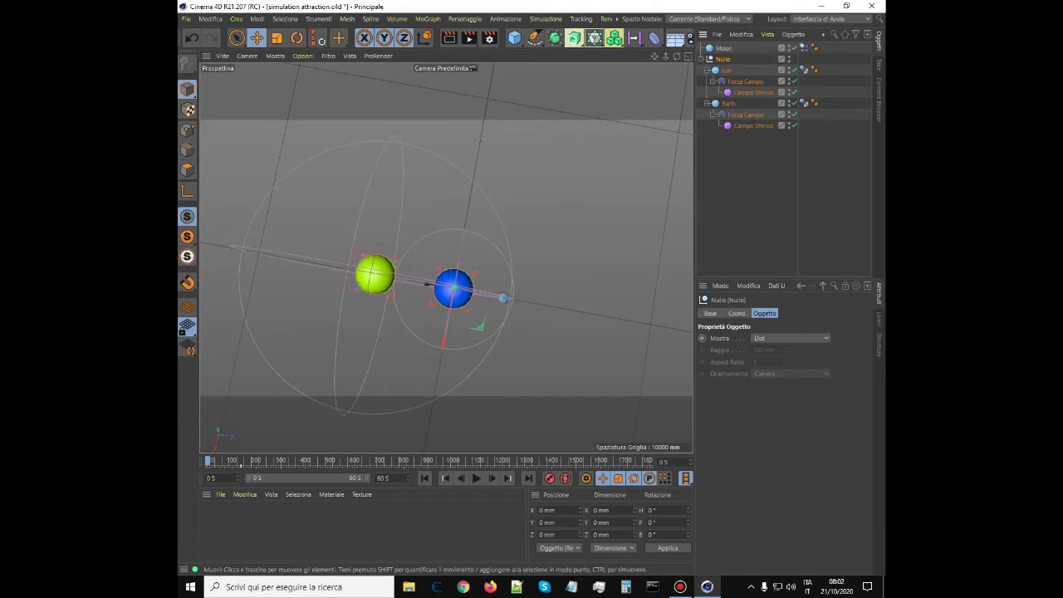
left_click_drag(677, 57, 677, 41)
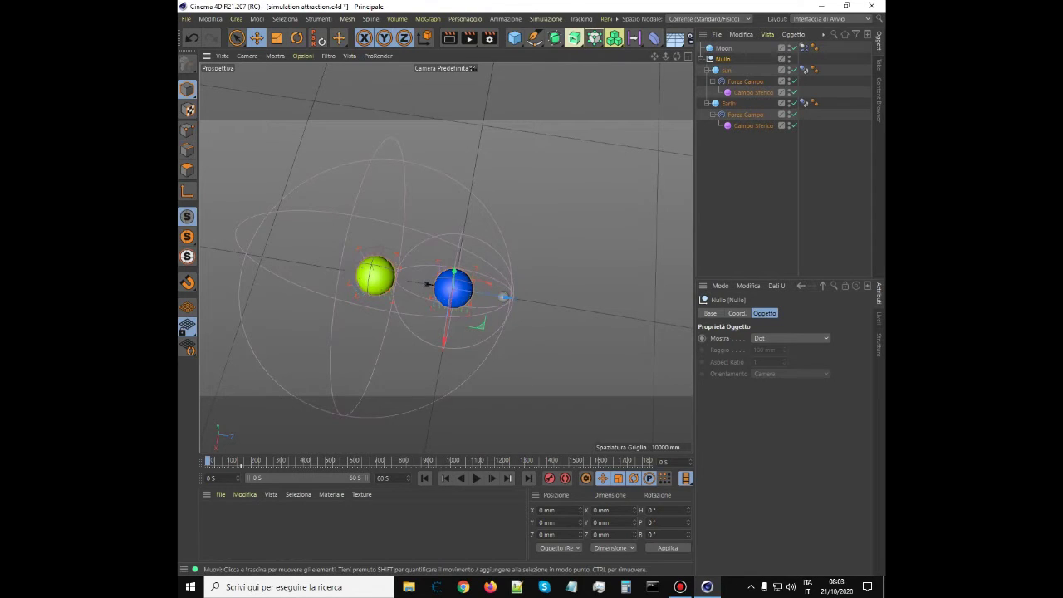
scroll(511, 299, "up", 5)
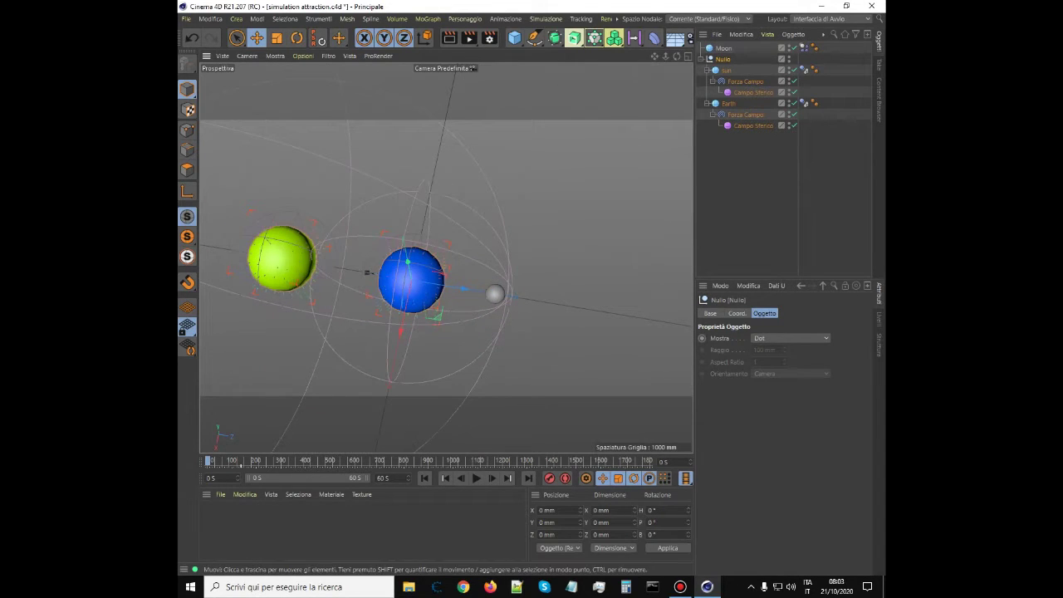
- Play and pause the simulation in short stretches to follow the Moon with both sun and Earth fields active
left_click(476, 478)
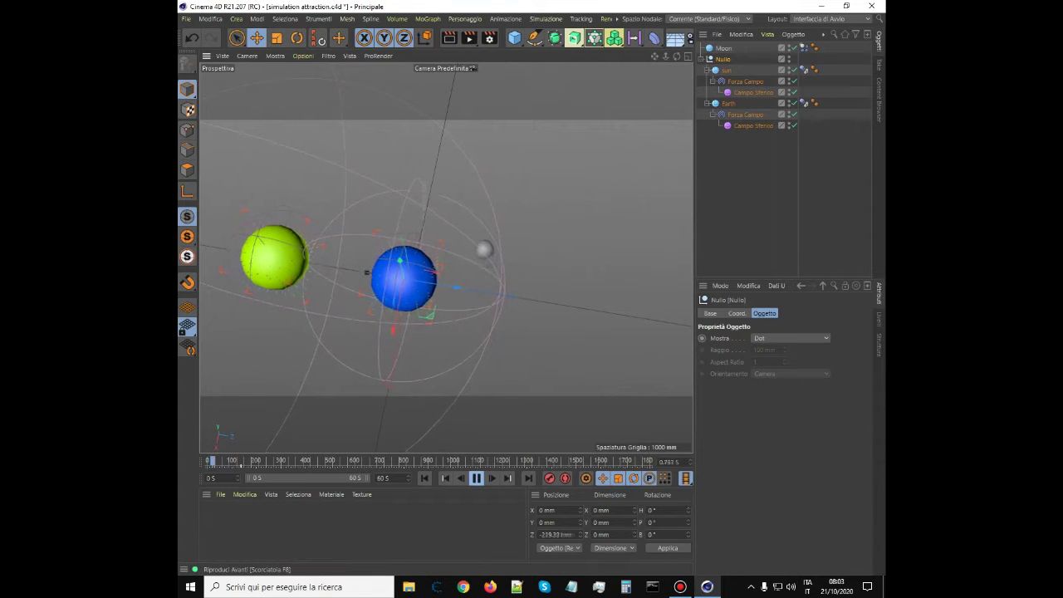
left_click(476, 478)
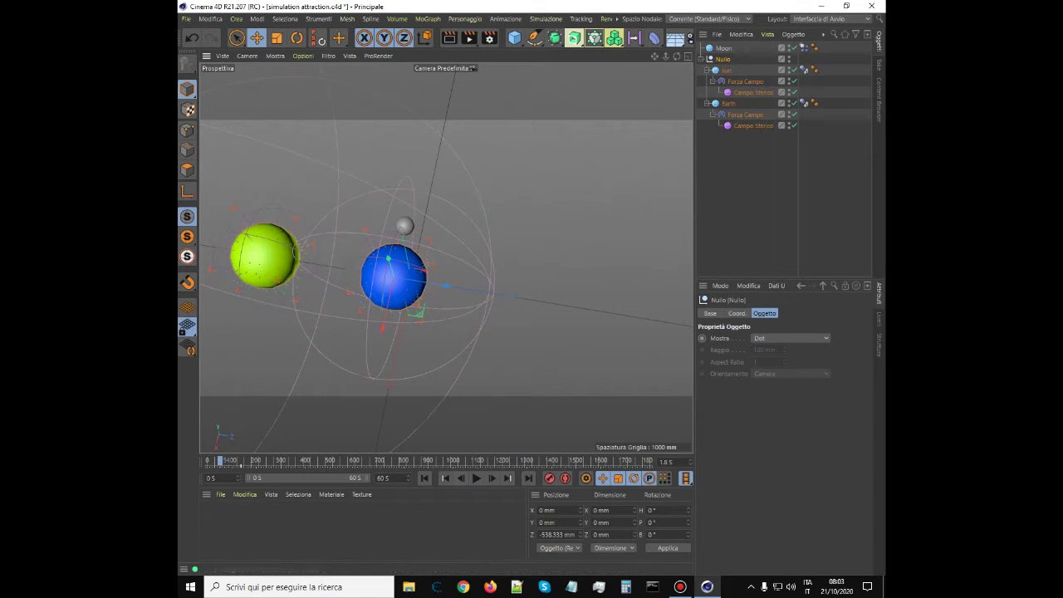
left_click(476, 479)
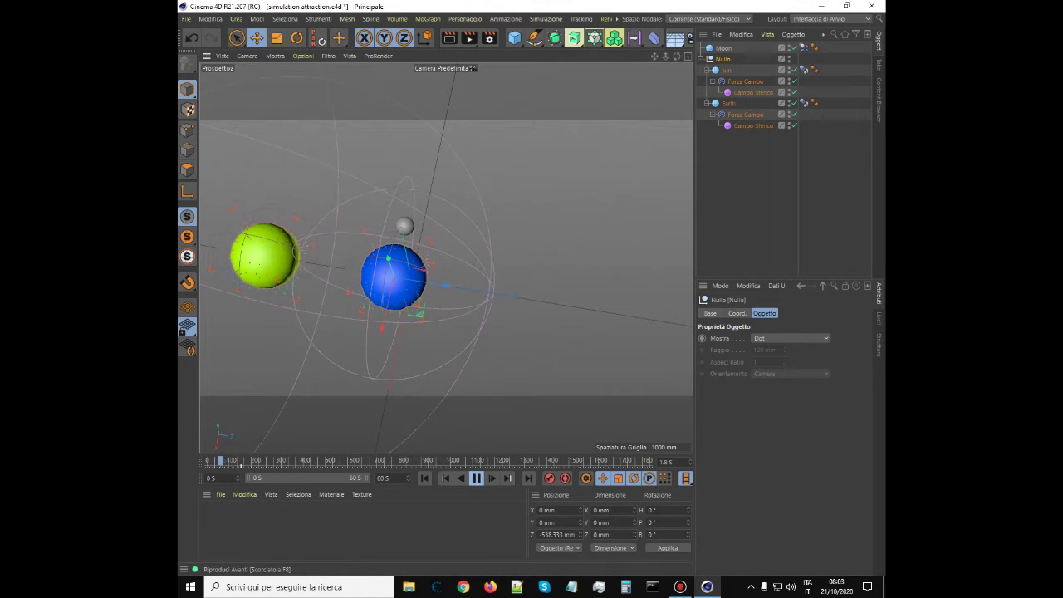
left_click(476, 478)
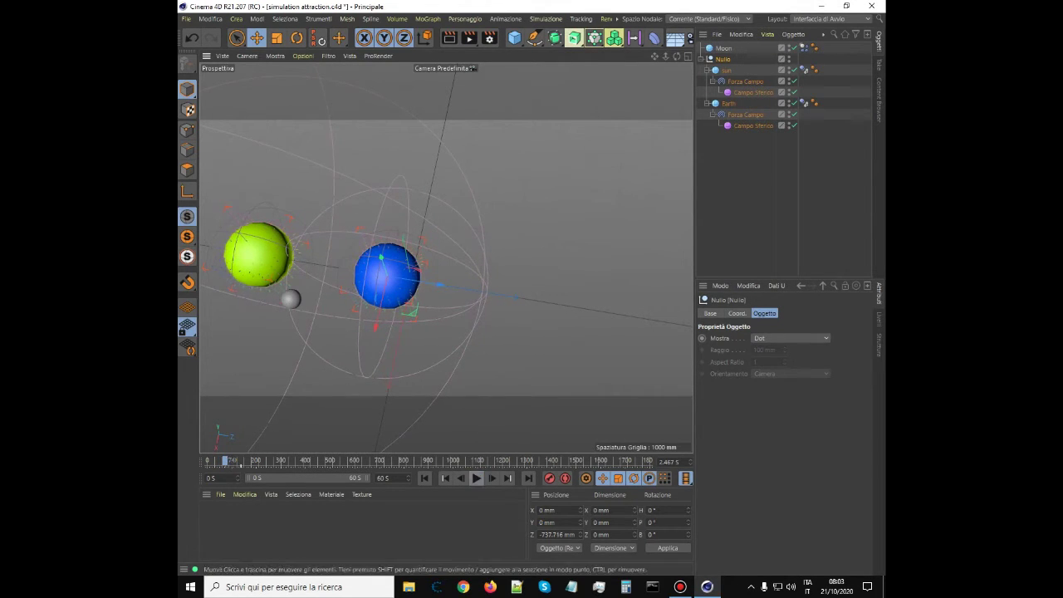
- Examine the Moon's position between the sun and Earth relative to their spherical fields at different zoom levels
scroll(576, 304, "down", 6)
scroll(455, 351, "down", 2)
scroll(447, 258, "down", 2)
scroll(519, 332, "up", 4)
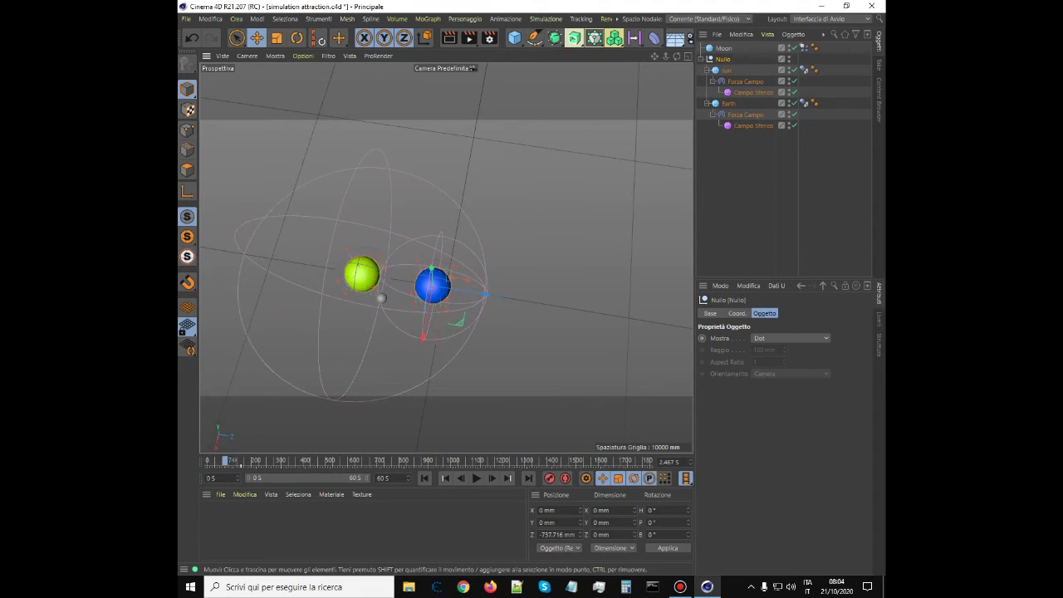
scroll(445, 231, "down", 3)
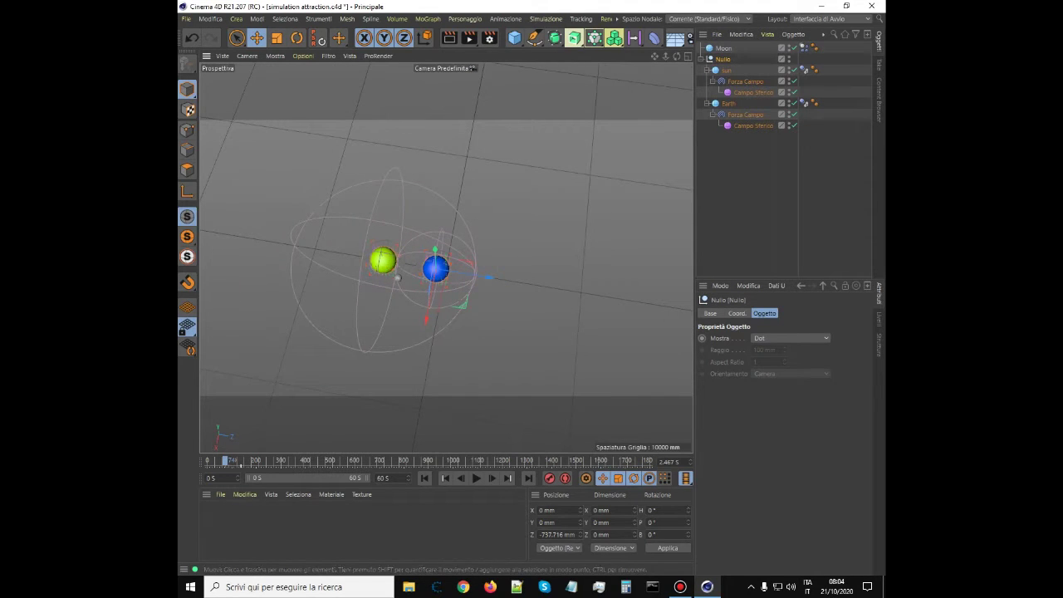
scroll(474, 278, "up", 4)
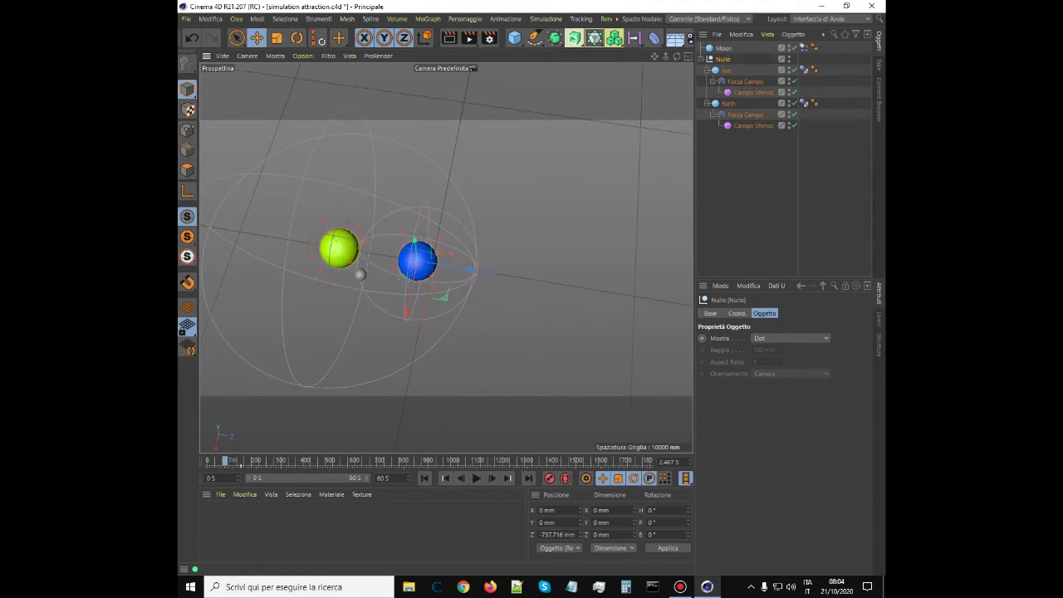
scroll(443, 299, "down", 3)
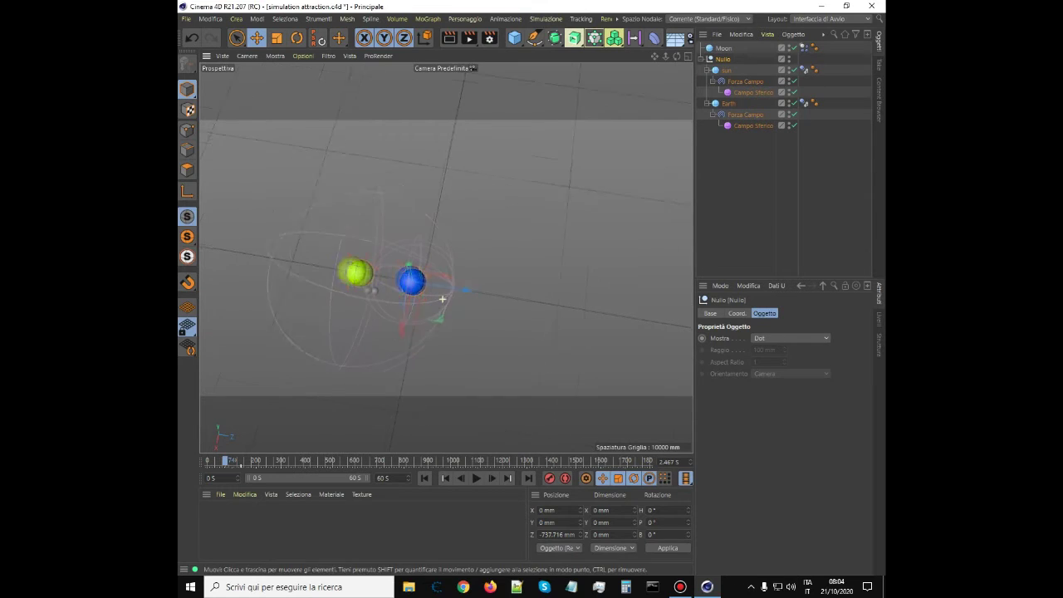
scroll(366, 288, "up", 4)
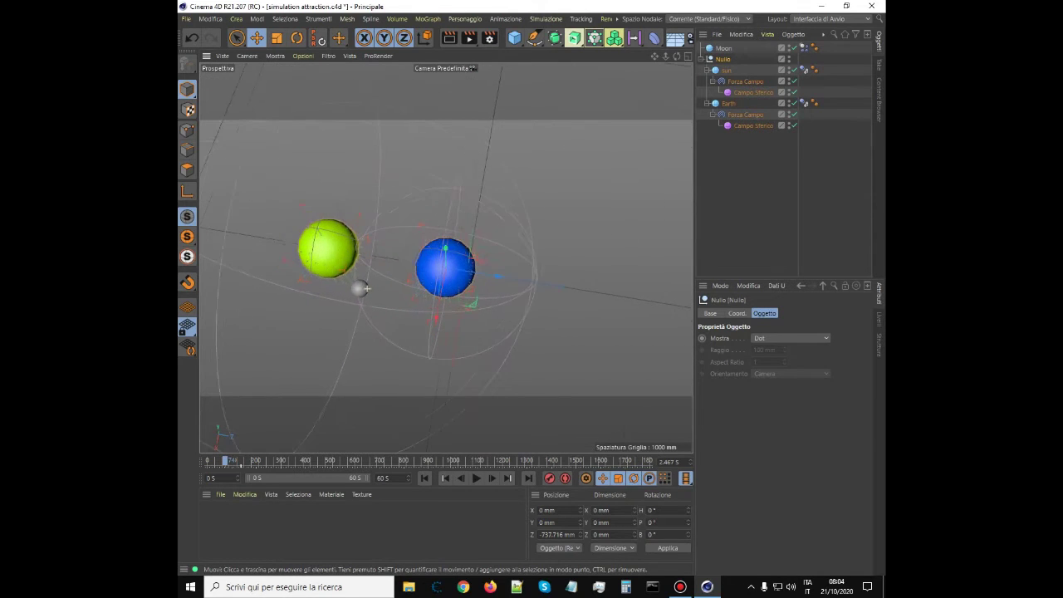
scroll(365, 288, "down", 4)
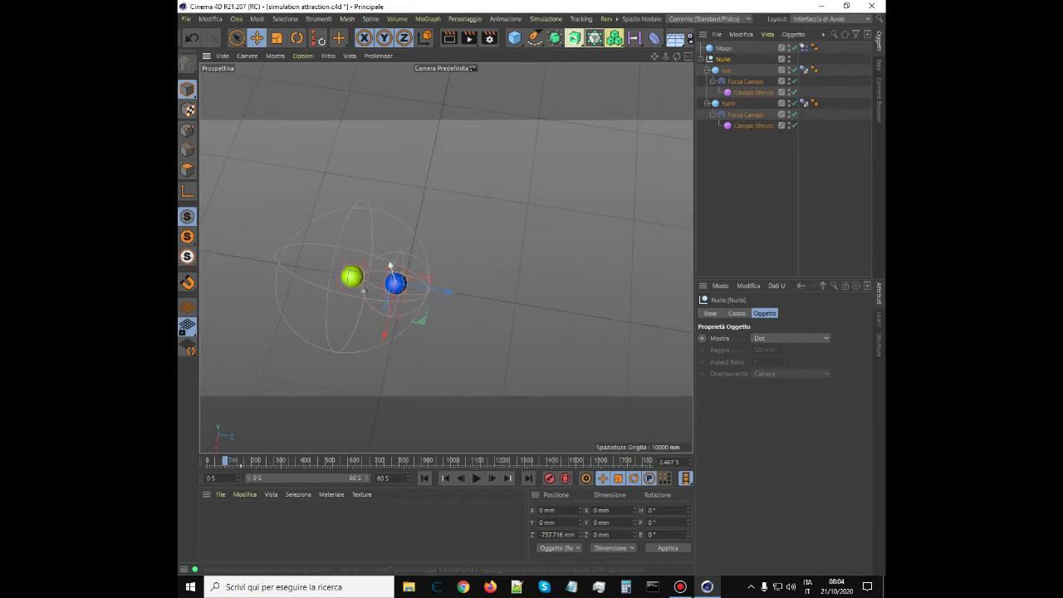
scroll(369, 289, "up", 3)
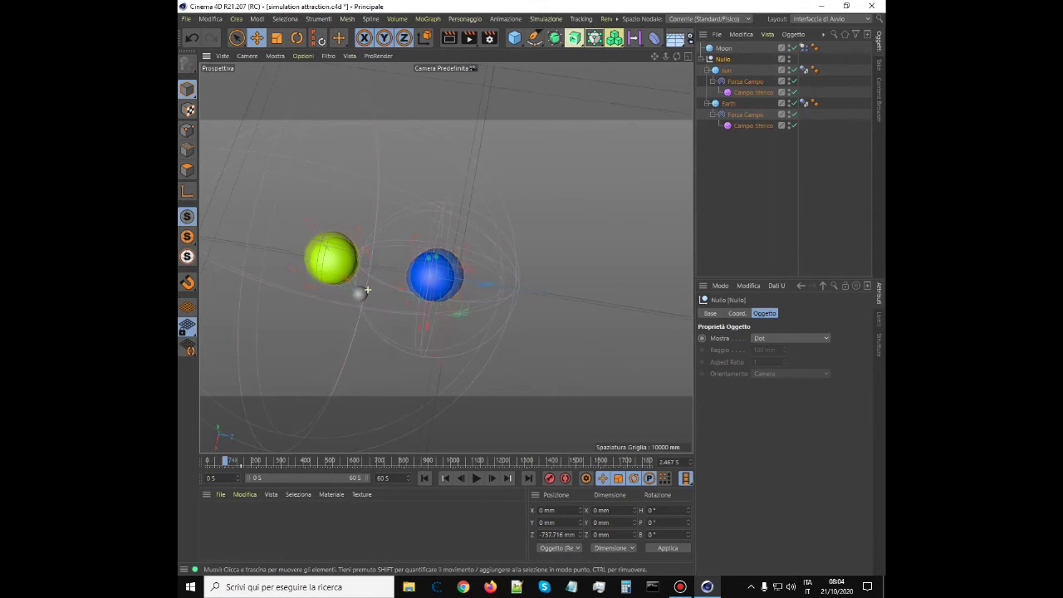
scroll(367, 289, "down", 4)
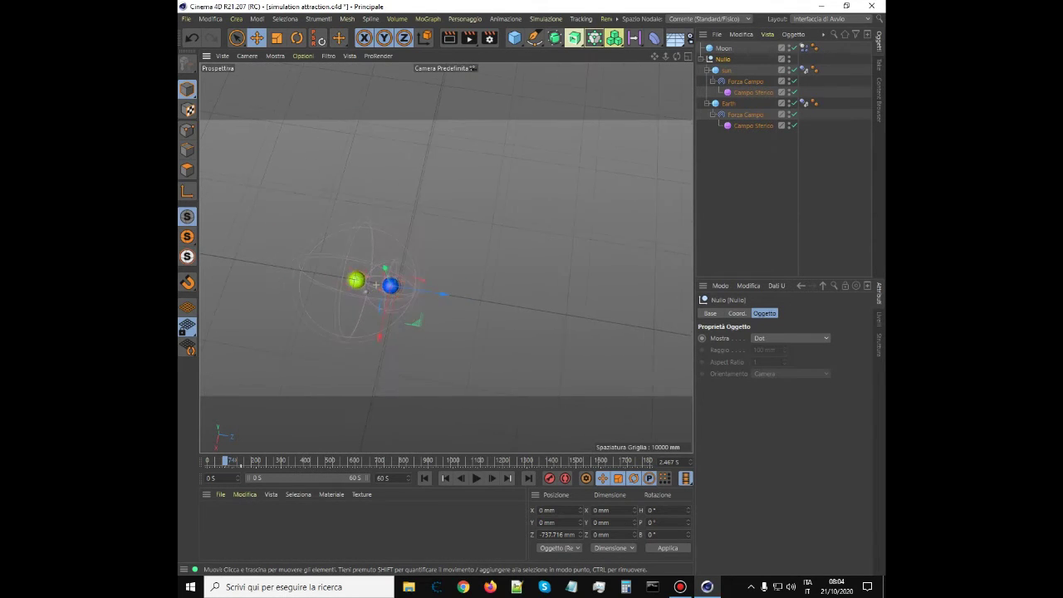
scroll(372, 289, "up", 5)
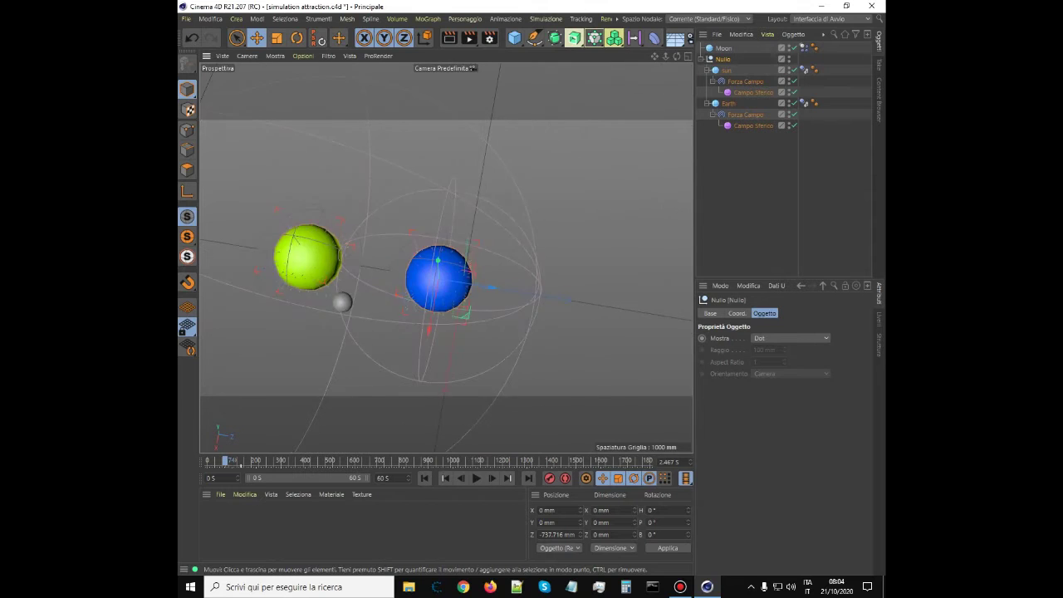
scroll(370, 289, "up", 2)
scroll(370, 289, "down", 5)
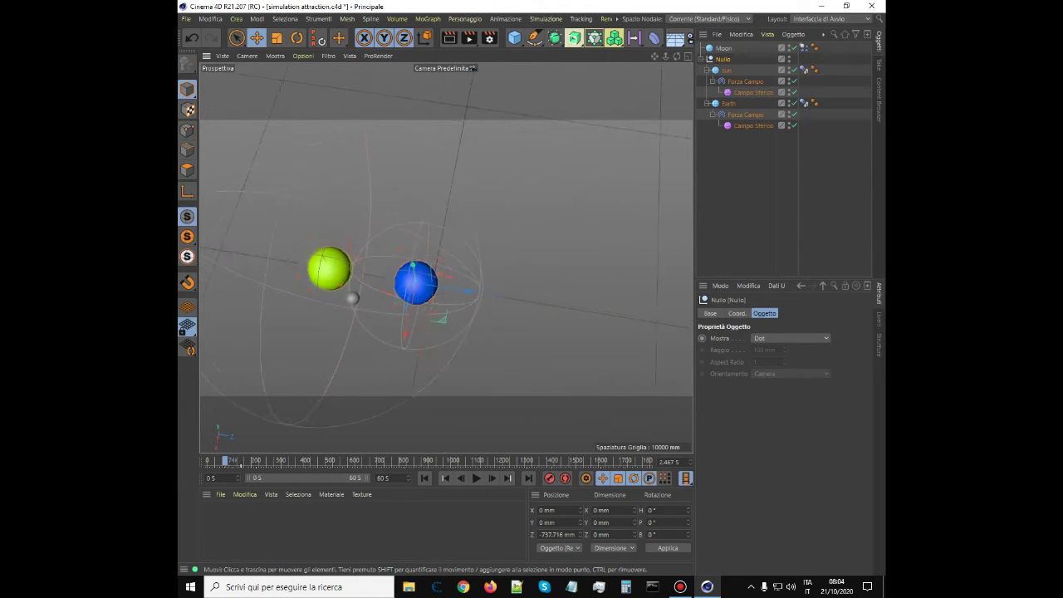
scroll(372, 290, "down", 3)
scroll(373, 290, "up", 5)
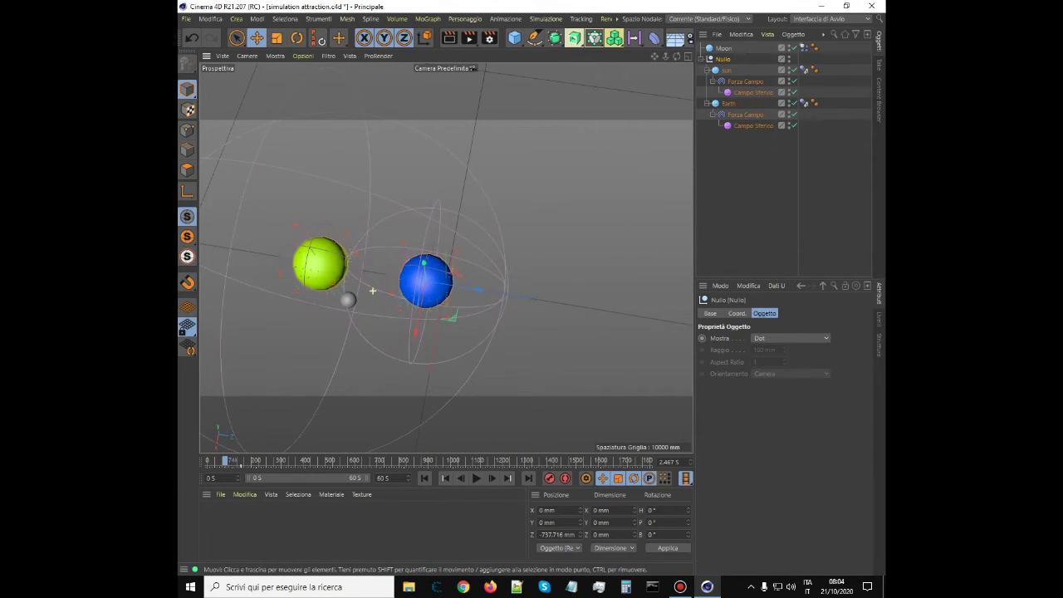
scroll(372, 290, "up", 4)
scroll(376, 292, "down", 3)
scroll(376, 293, "down", 4)
scroll(374, 294, "up", 4)
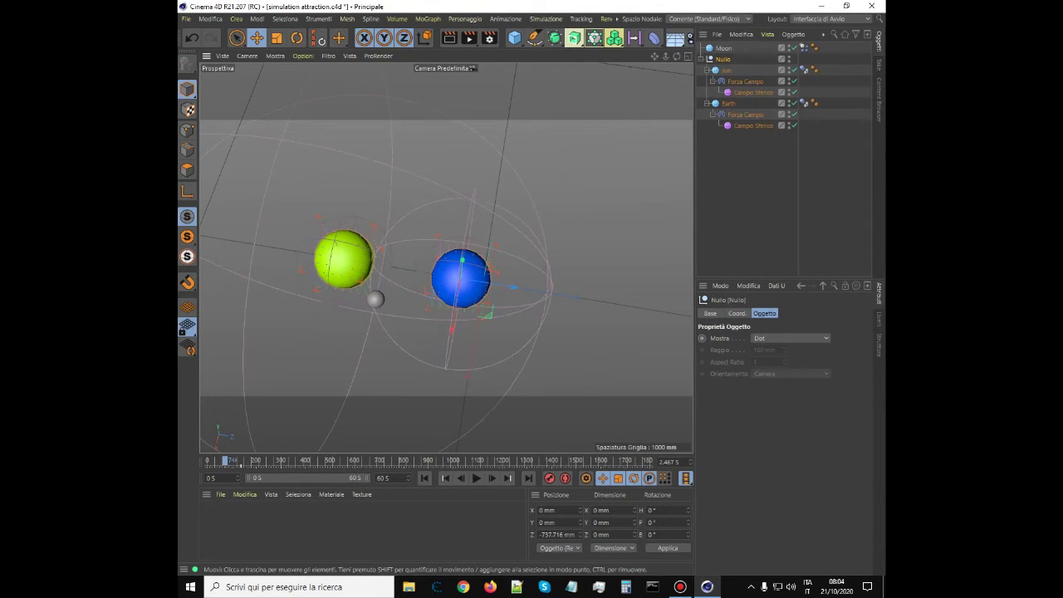
scroll(376, 294, "down", 3)
scroll(376, 294, "down", 4)
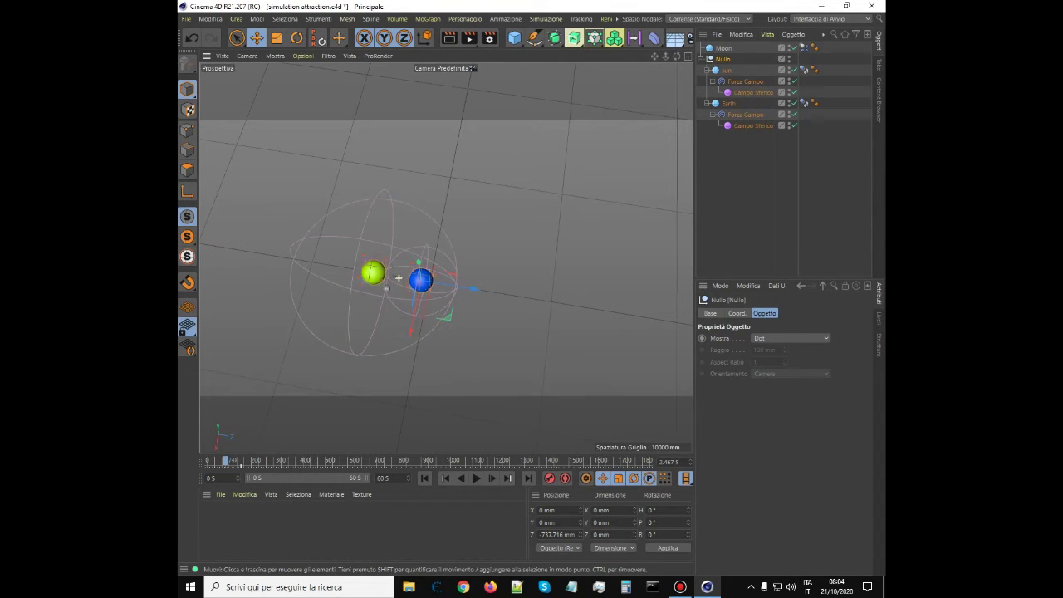
scroll(375, 294, "up", 3)
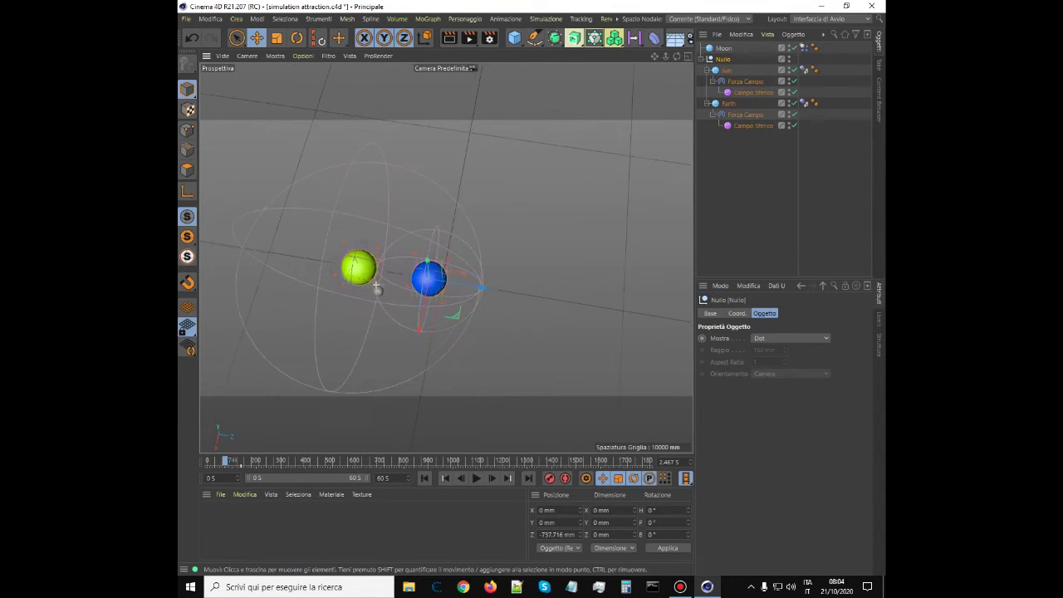
- Resume the simulation and switch off Earth, its Forza Campo and its Campo Sferico during playback
left_click(476, 477)
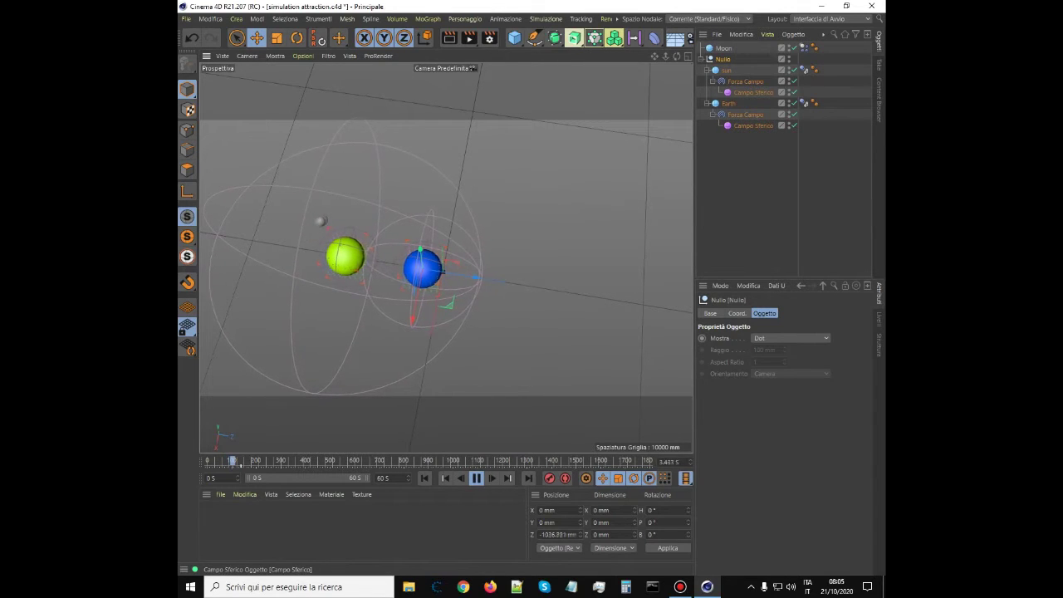
left_click(794, 126)
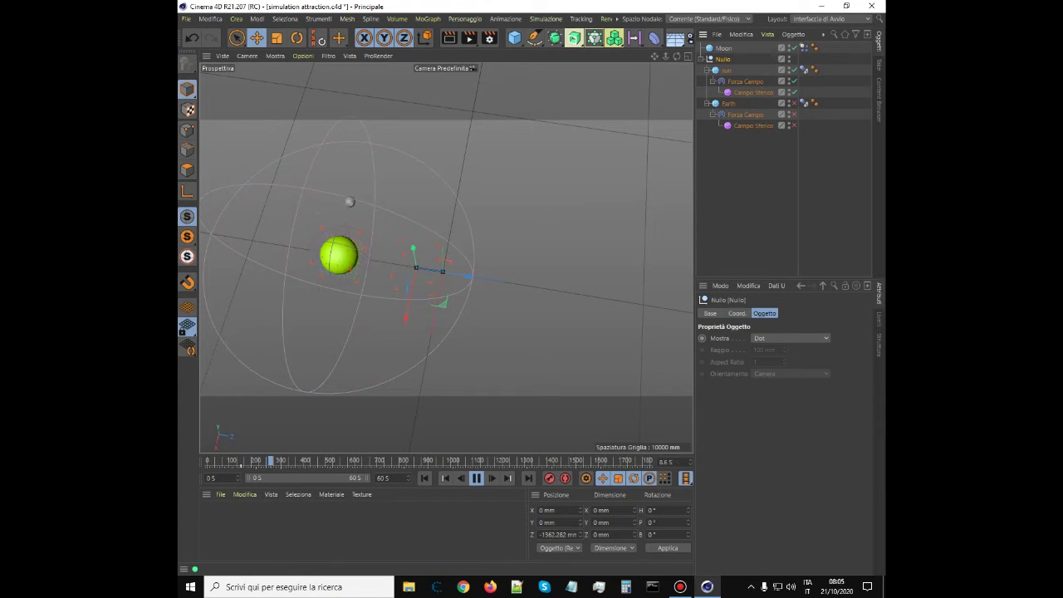
scroll(530, 318, "down", 5)
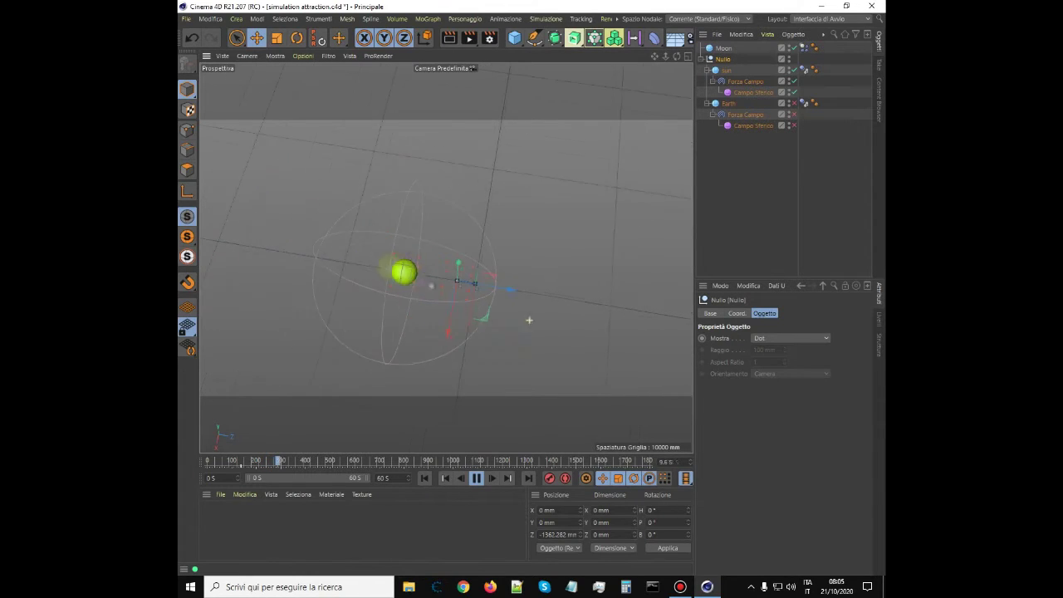
middle_click_drag(530, 319, 516, 331, "alt")
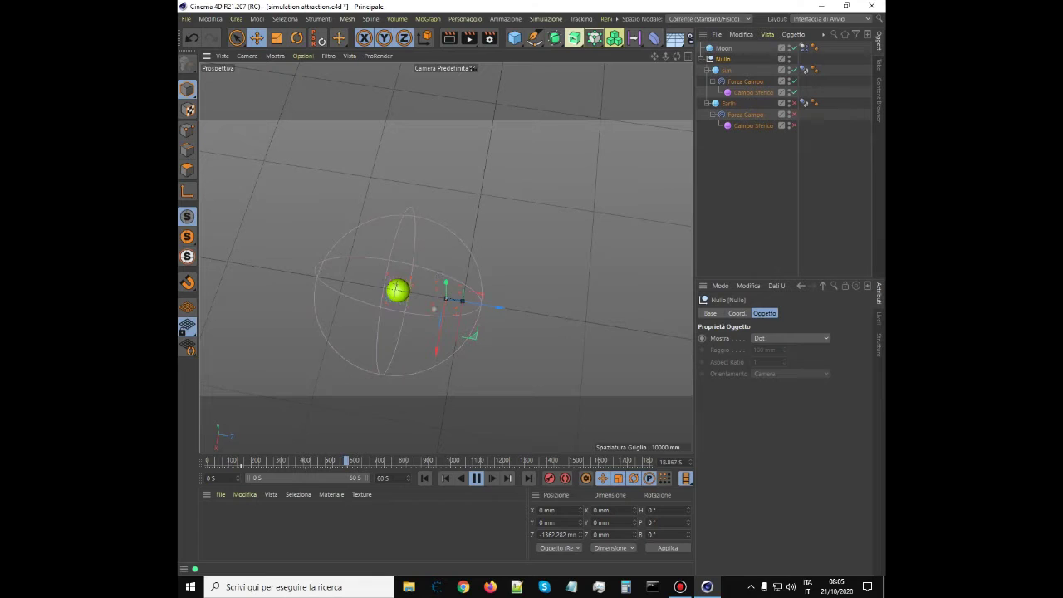
- Follow the Moon's motion around the sun alone at close and wide range through the timeline, and stop playback
scroll(385, 285, "up", 4)
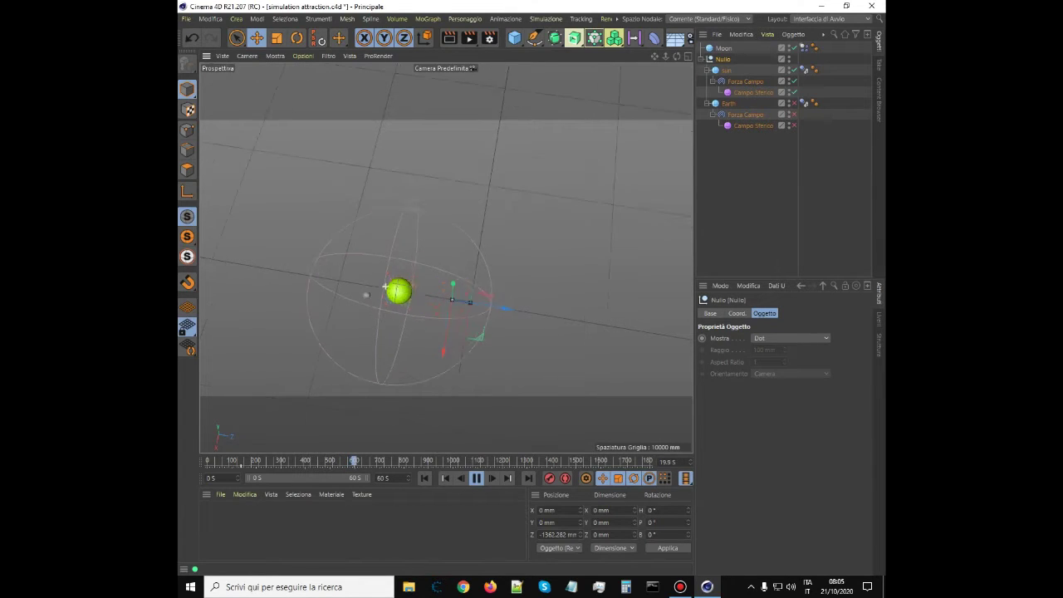
scroll(427, 293, "up", 4)
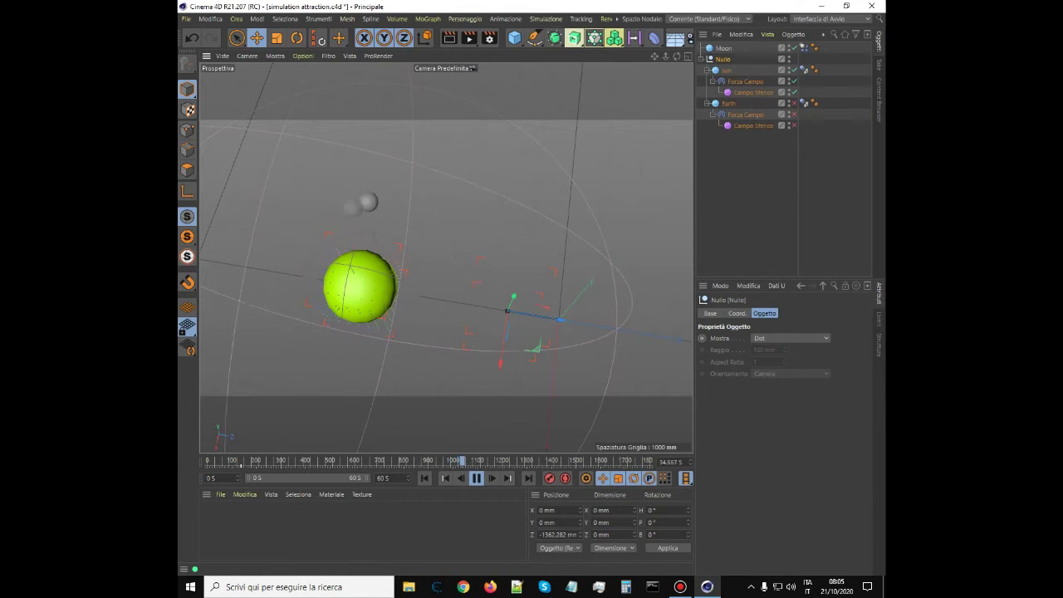
scroll(507, 311, "down", 5)
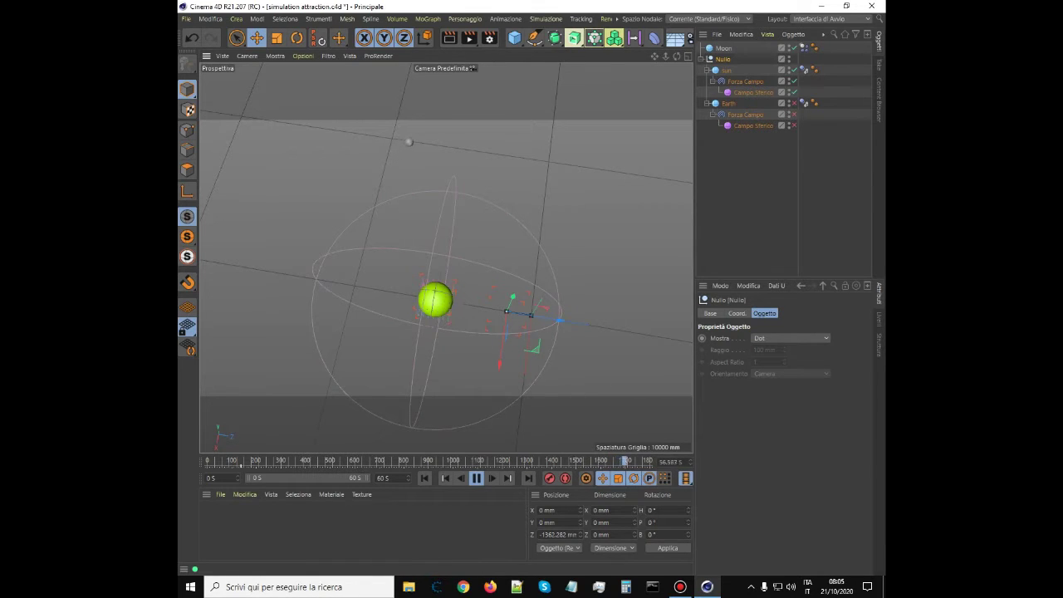
scroll(407, 221, "down", 4)
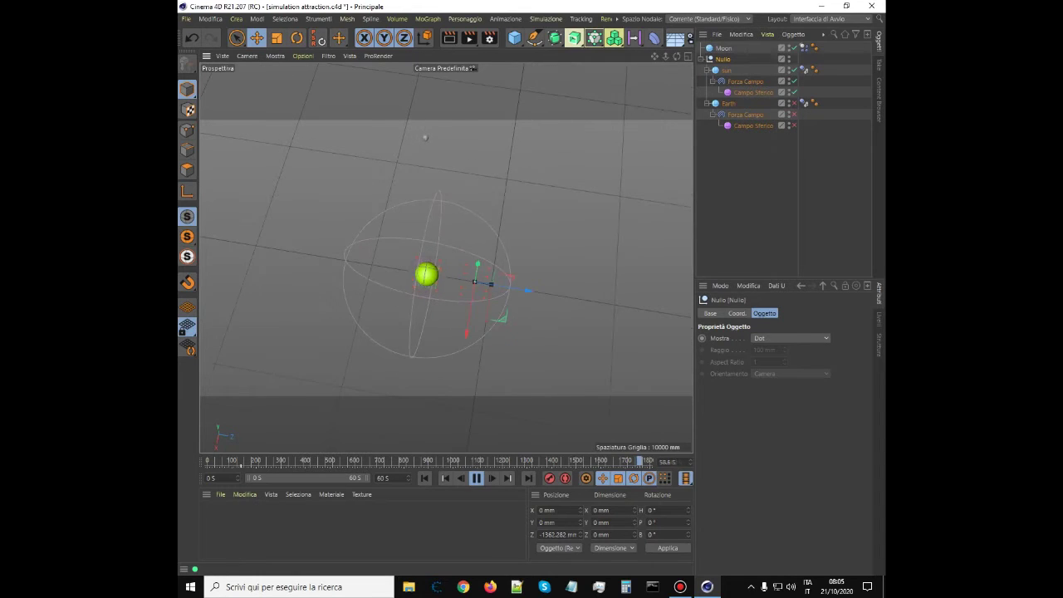
scroll(487, 245, "up", 2)
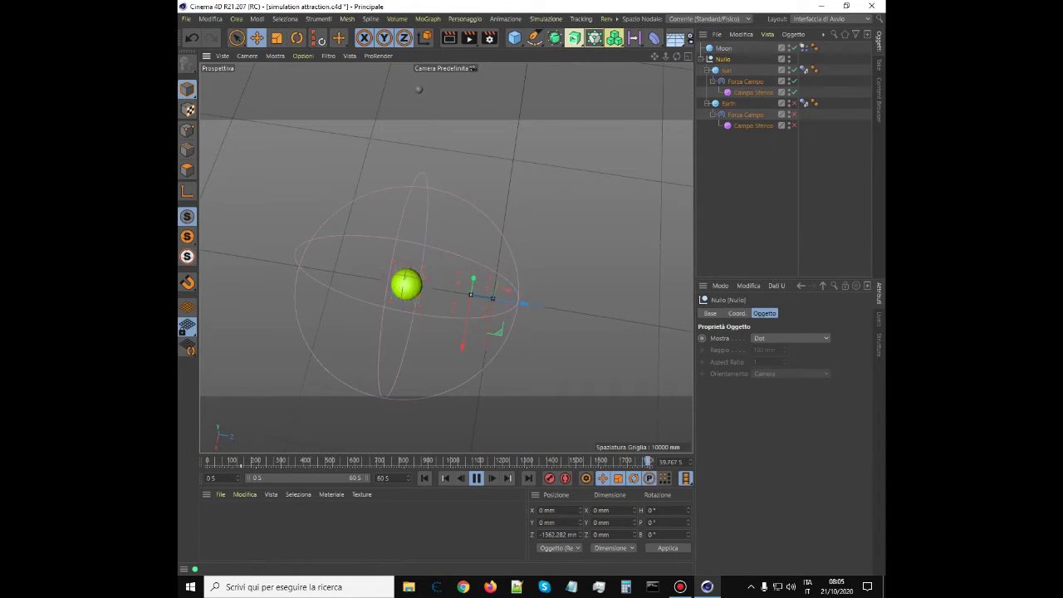
left_click(477, 478)
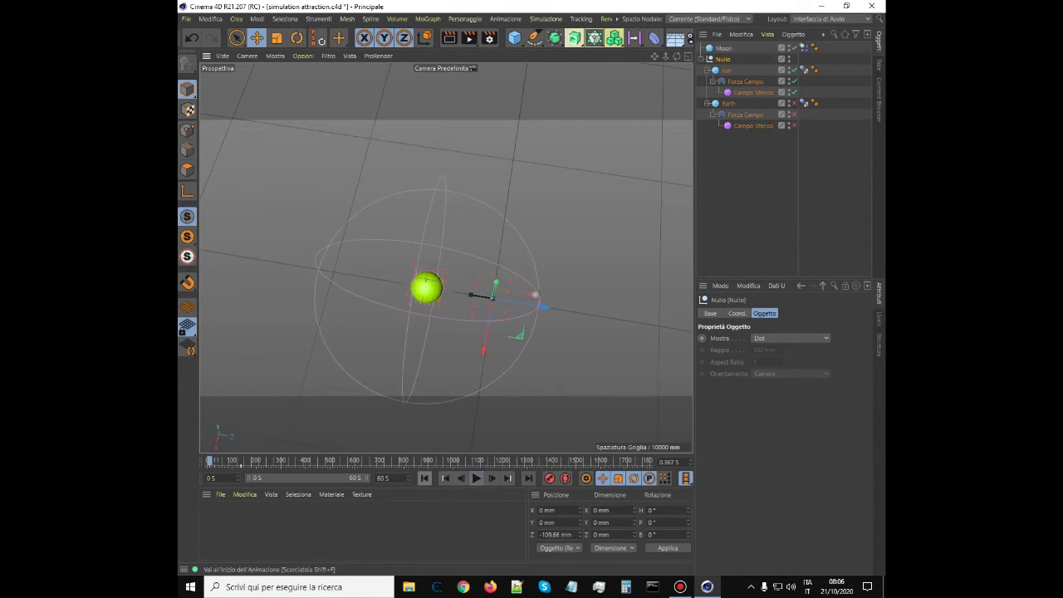
- Rewind the animation, switch Earth and its fields back on, and switch off the sun with its Forza Campo and Campo Sferico
left_click(424, 478)
scroll(641, 224, "up", 2)
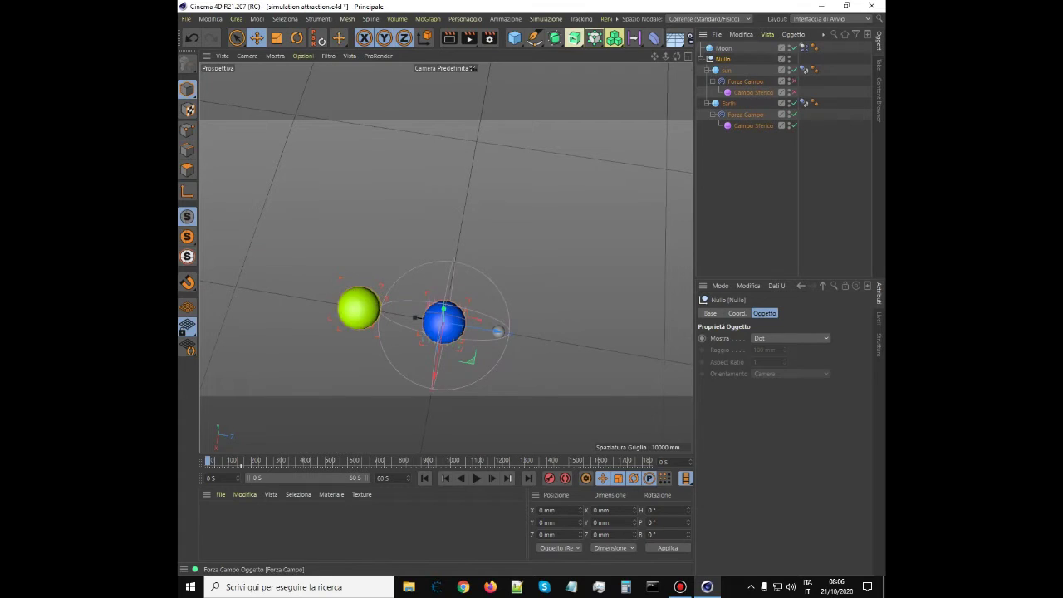
left_click(794, 71)
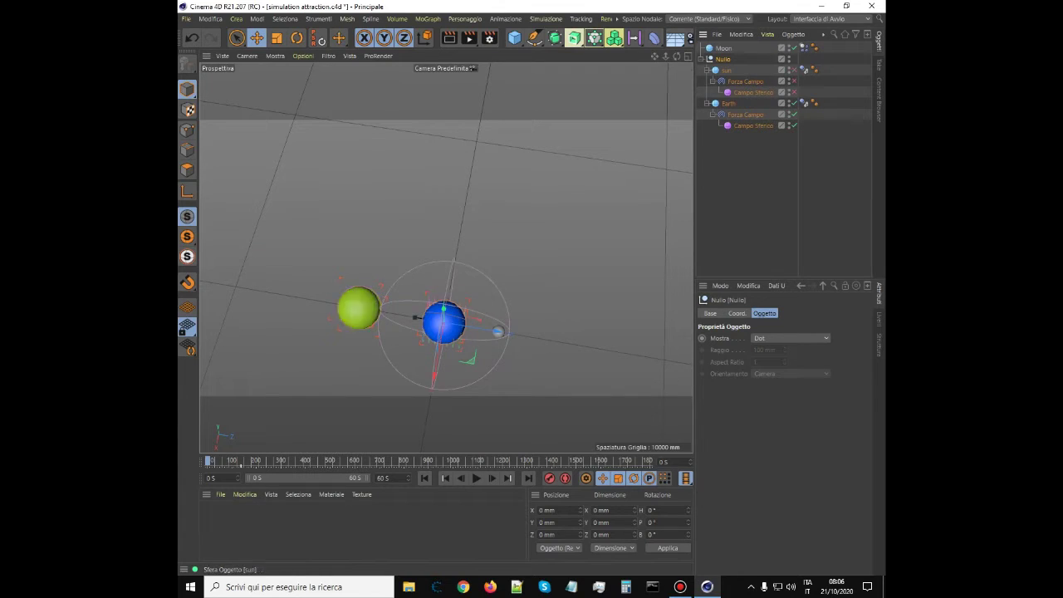
- Duplicate Earth with its fields, place the copy inside Nullo above the sun, and open the copy's Forza Campo settings
left_click(728, 104)
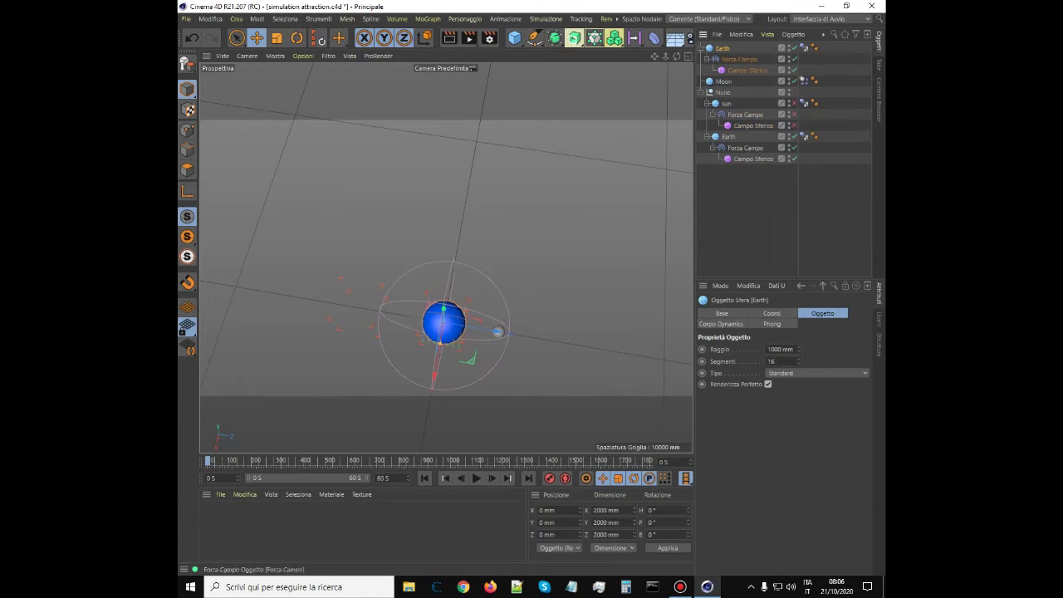
left_click_drag(723, 48, 722, 92)
left_click(745, 81)
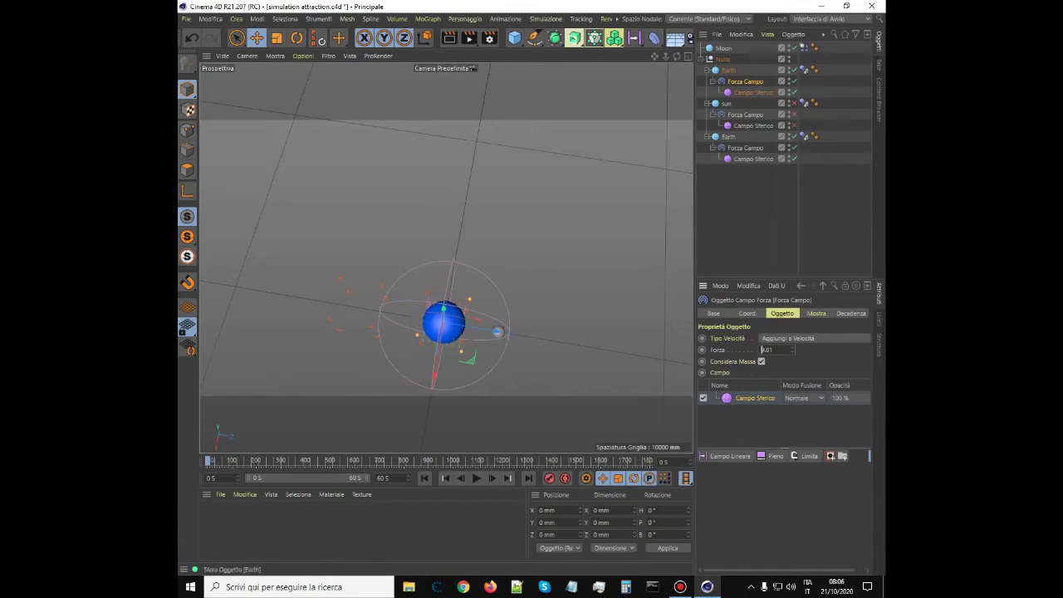
- Switch off the Earth copy and its fields, view the lower Earth's Forza Campo settings, and briefly play the simulation
left_click(729, 137)
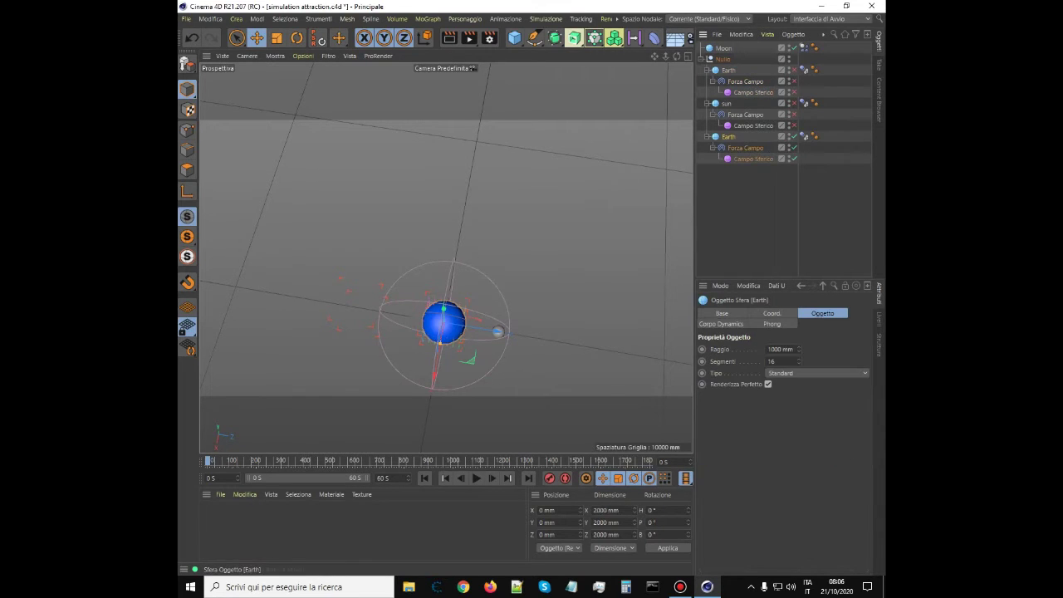
left_click(745, 148)
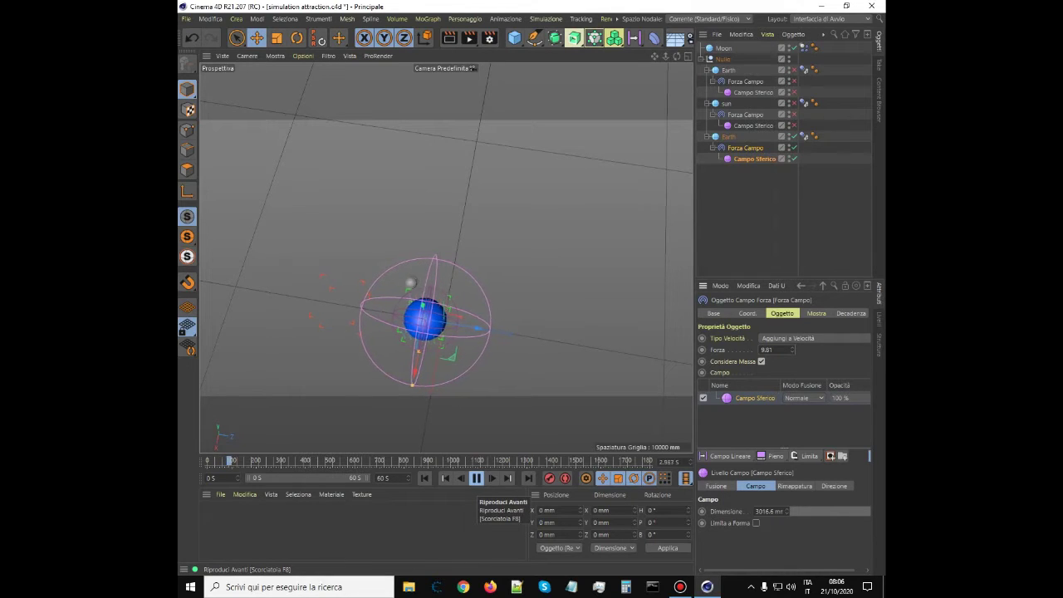
left_click(476, 479)
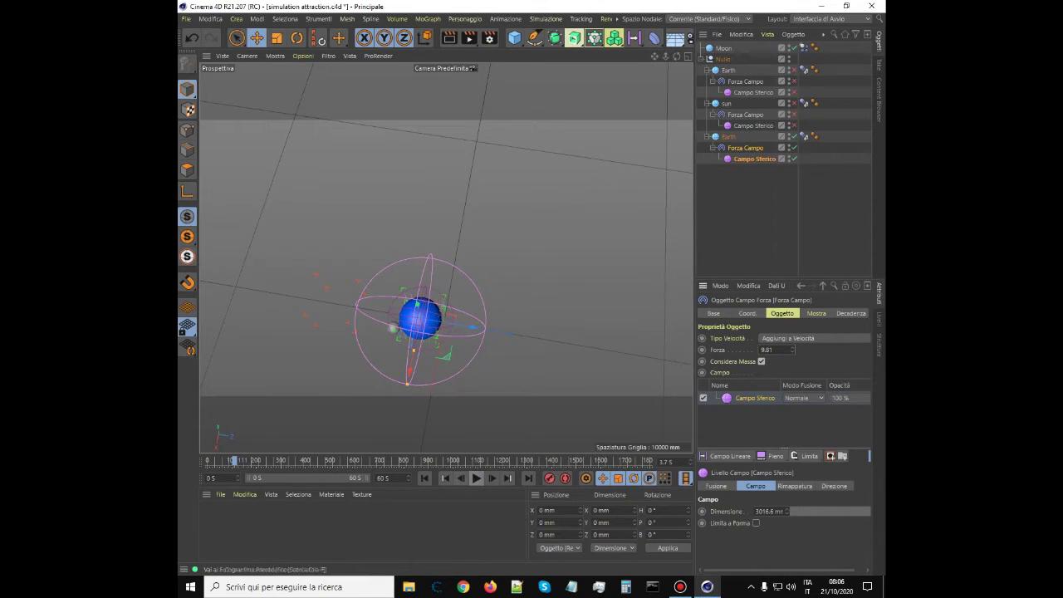
- Set the lower Earth's Forza Campo strength to -9.81, test the simulation, and switch the upper Earth and its fields back on
left_click(425, 479)
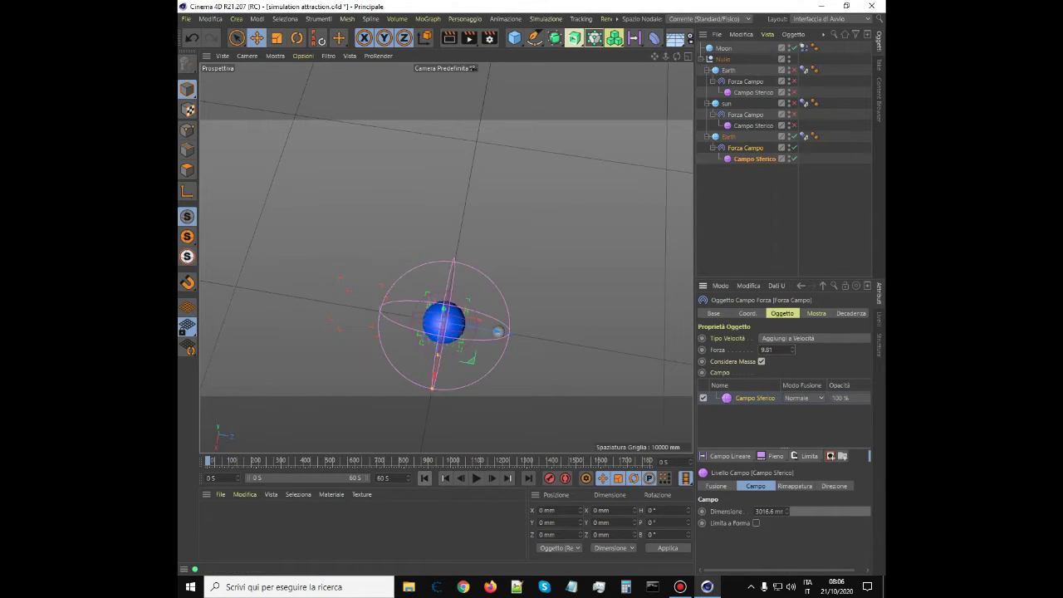
left_click(476, 479)
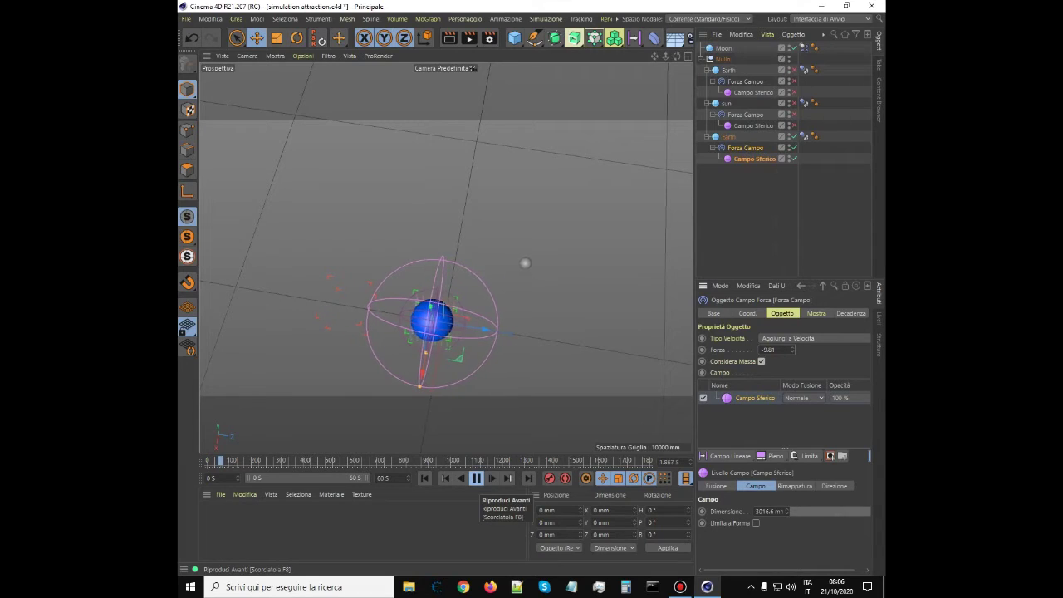
left_click(476, 479)
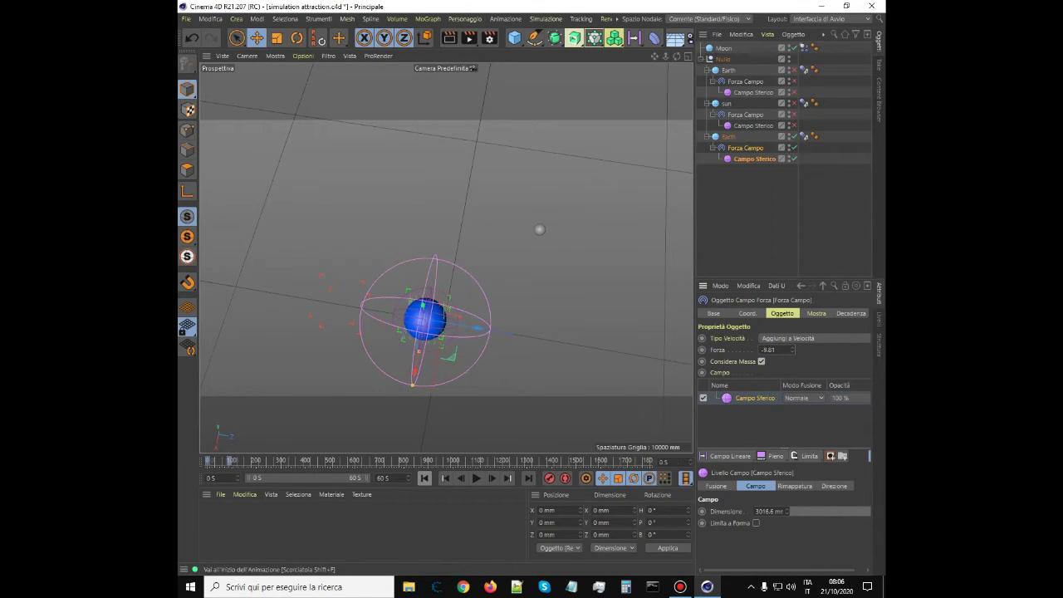
left_click(424, 478)
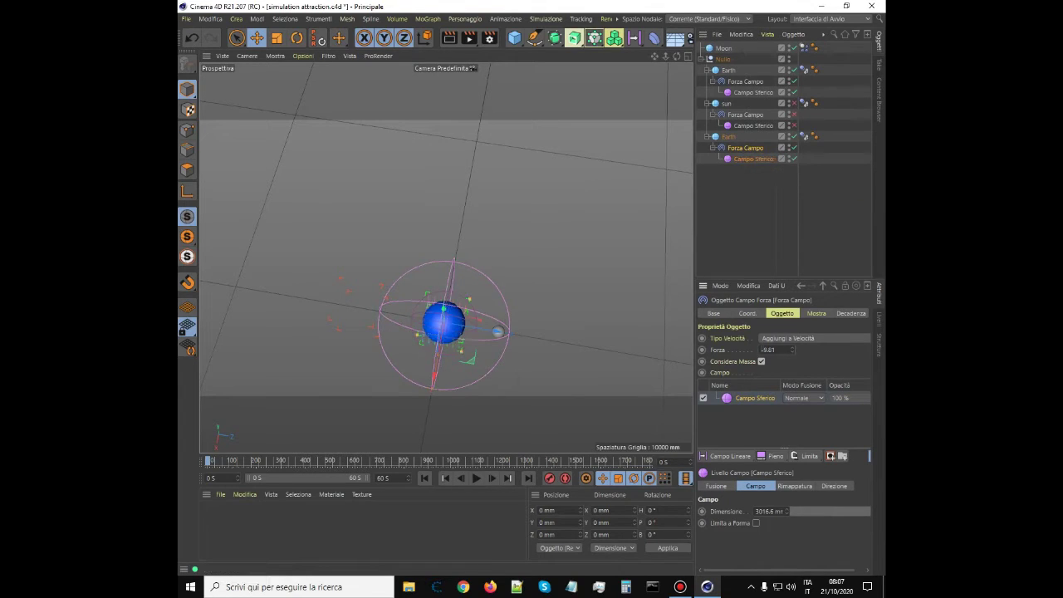
- Try a Forza of -9.81 on the upper Earth's Forza Campo, play the simulation briefly, and rewind it
left_click(745, 81)
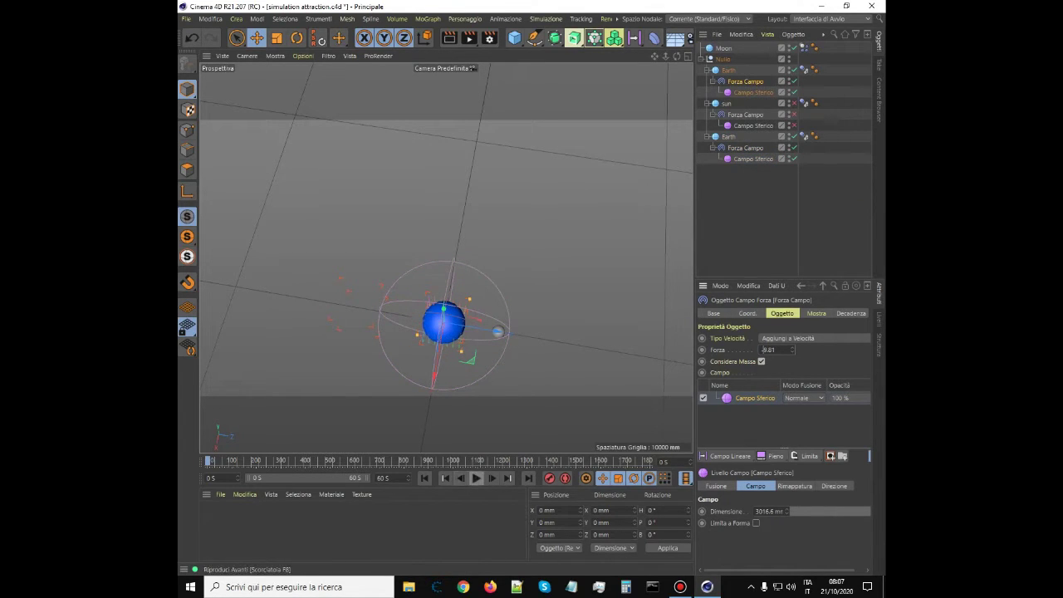
left_click(476, 478)
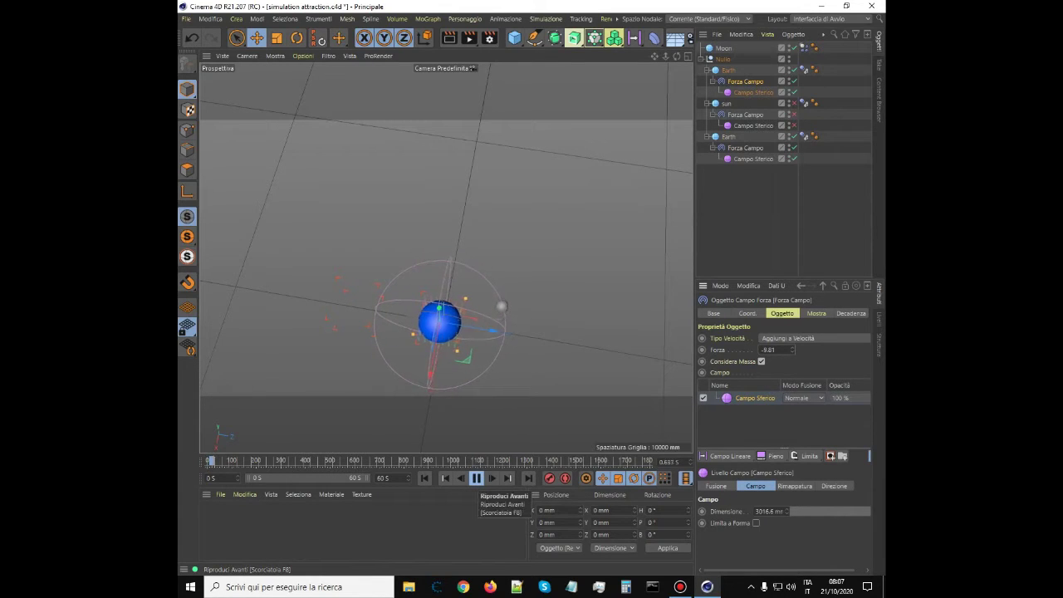
left_click(476, 480)
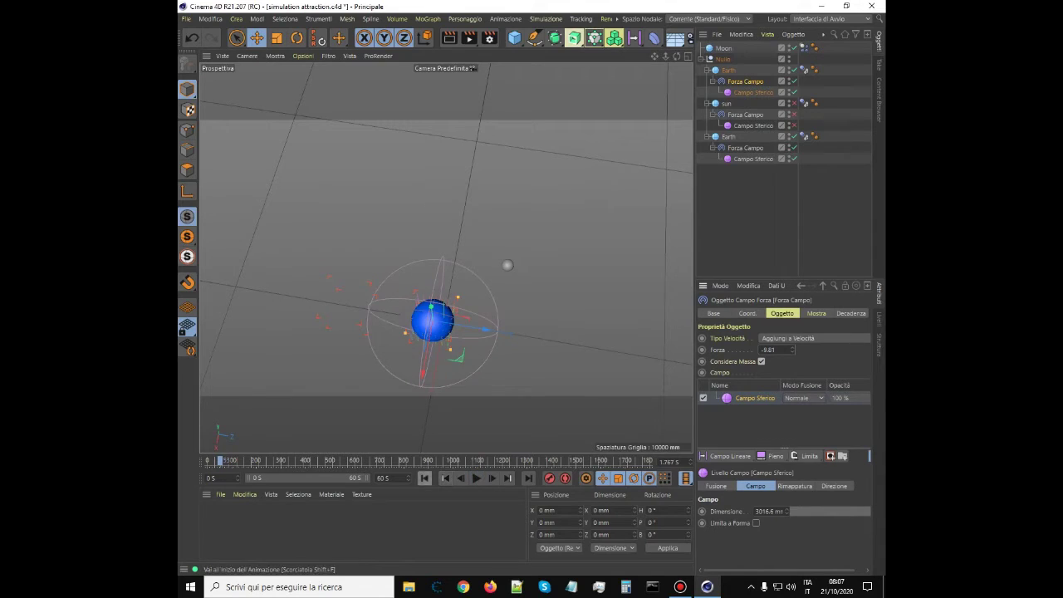
left_click(425, 478)
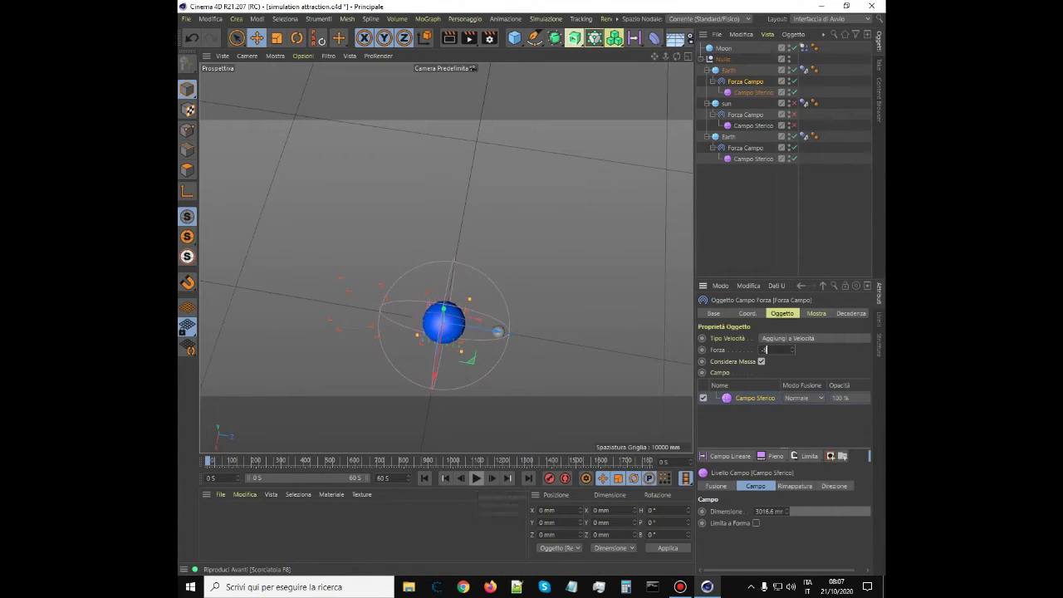
- Test Forza values of -8, -5 and -1 on the upper Earth's Forza Campo, playing and rewinding the simulation for each
left_click(476, 479)
left_click(476, 480)
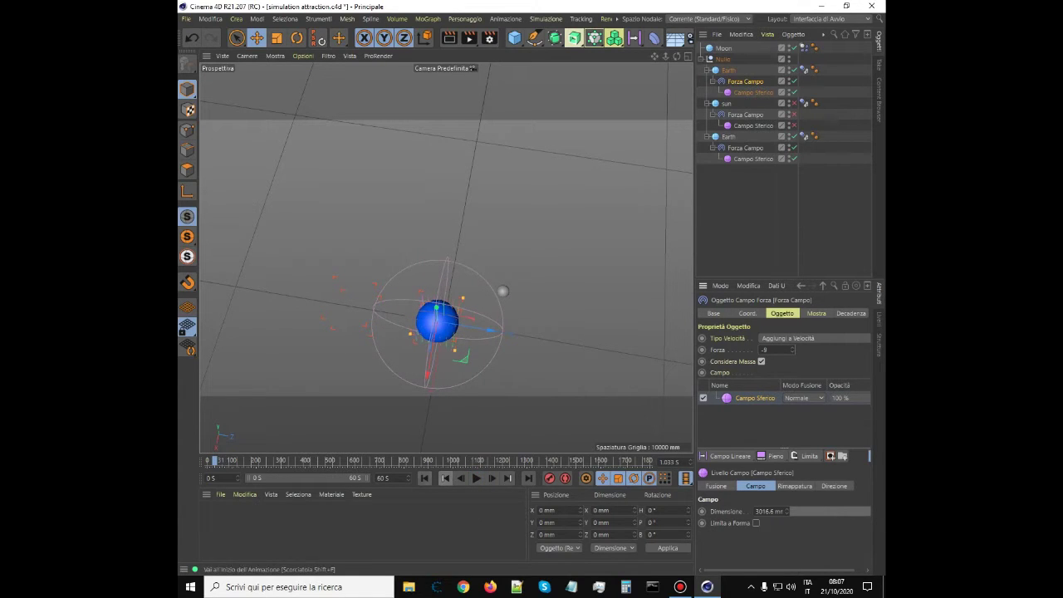
left_click(424, 478)
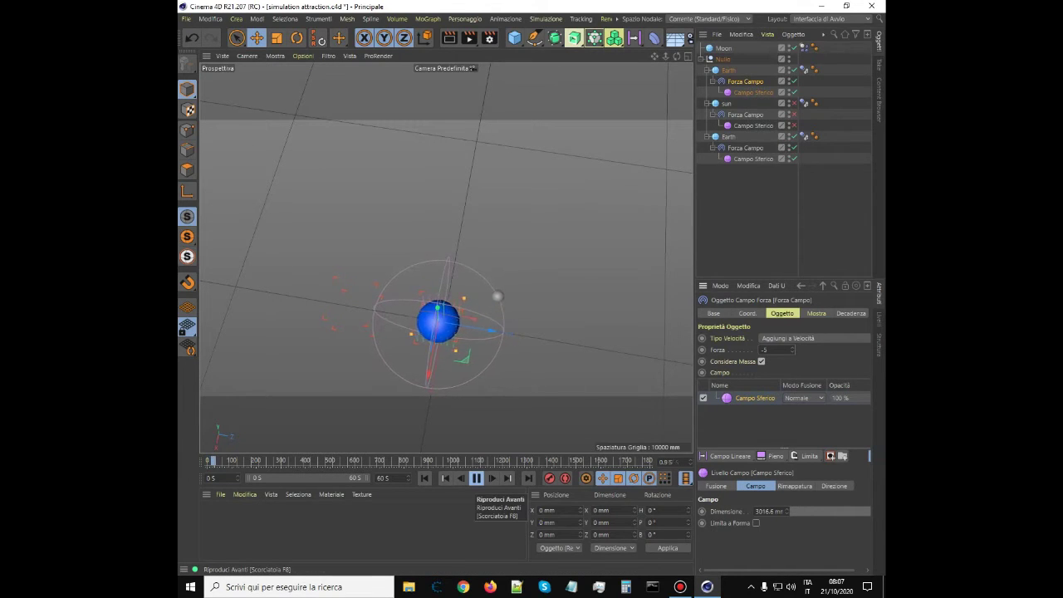
left_click(477, 479)
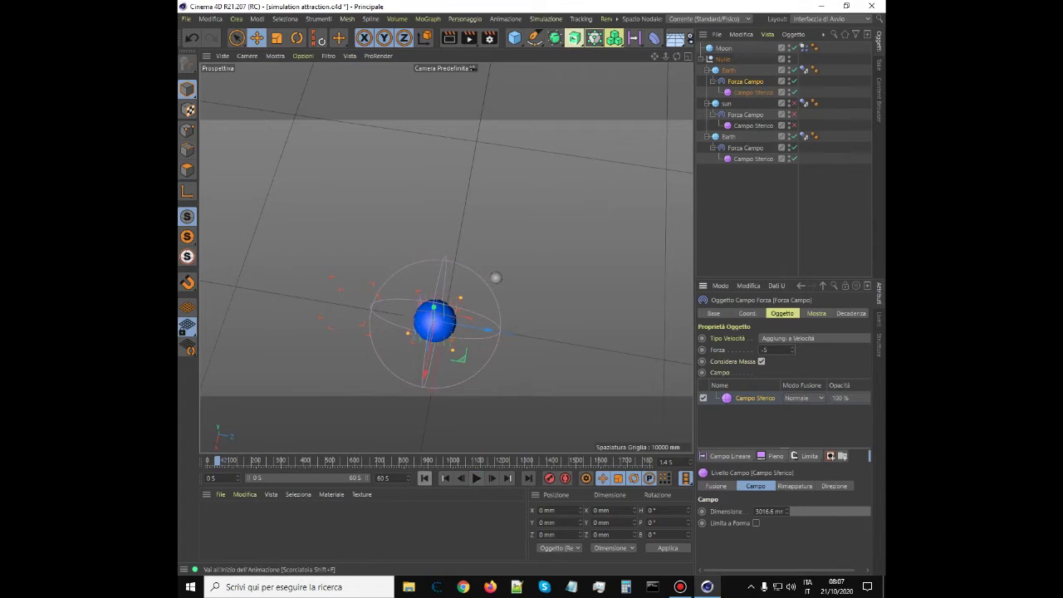
left_click(424, 478)
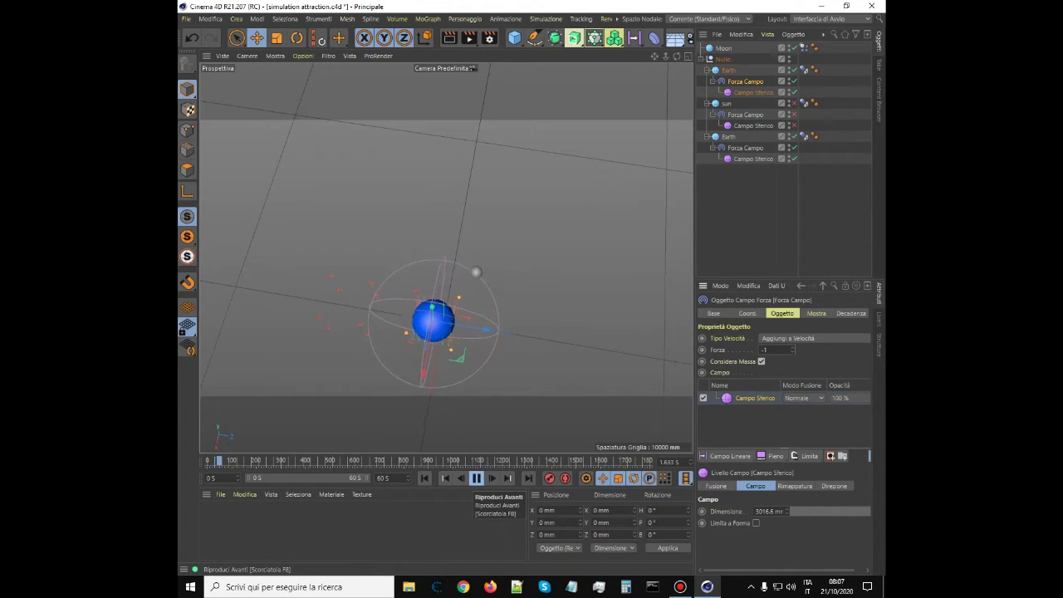
left_click(476, 478)
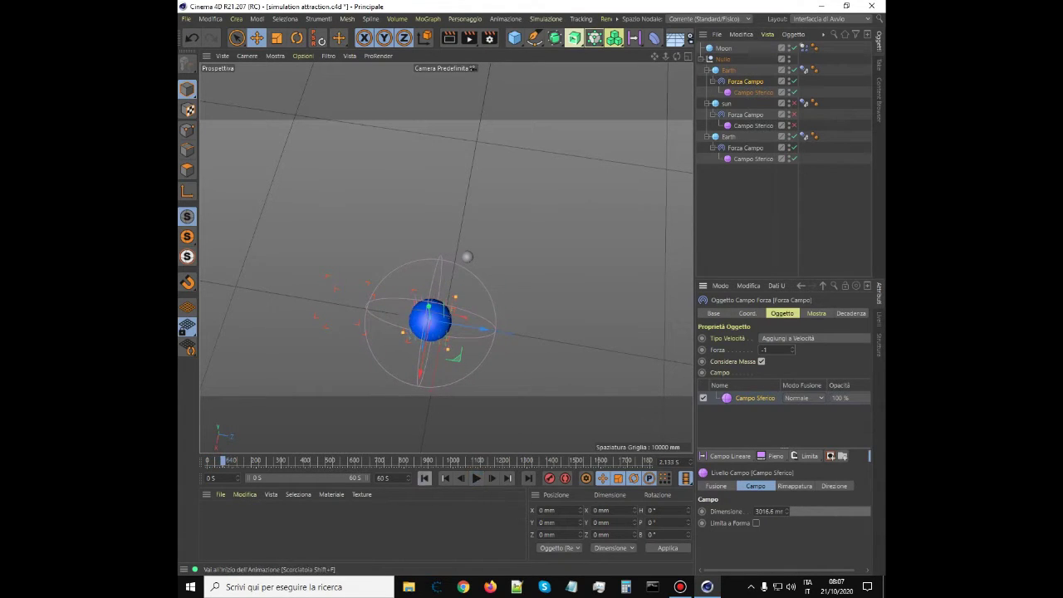
left_click(425, 478)
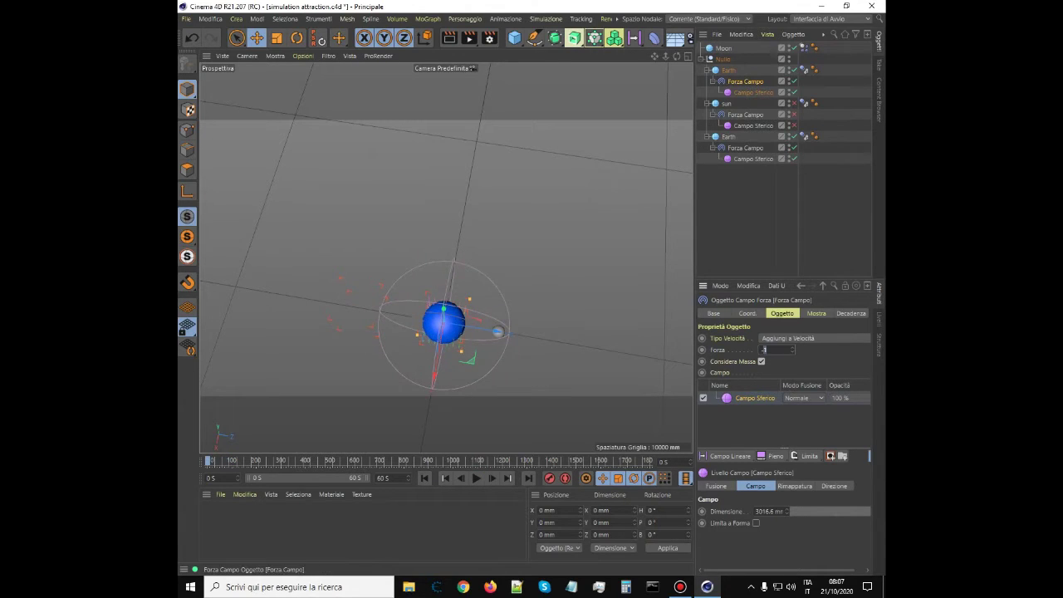
- Try a Forza of -0.19 on the upper Earth's Forza Campo, play the simulation, and rewind it
left_click(745, 148)
left_click(745, 82)
type("-0.9")
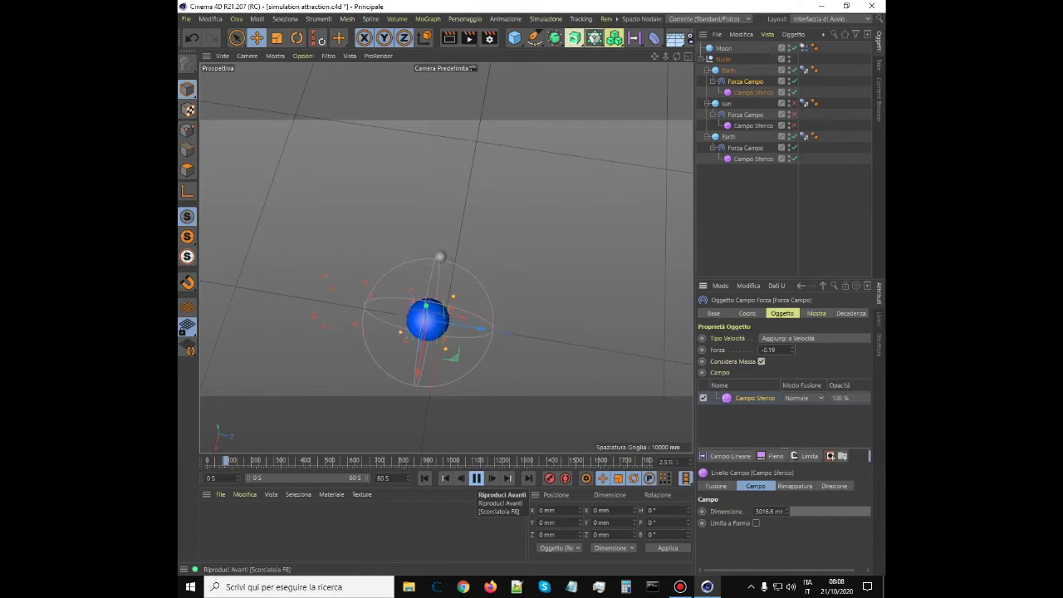
left_click(476, 478)
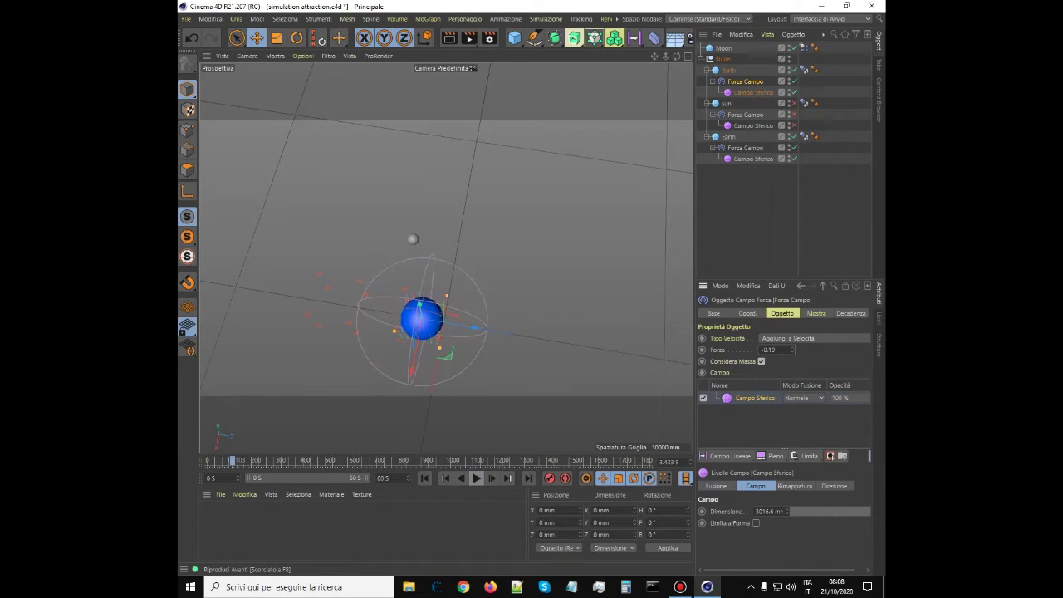
left_click(424, 478)
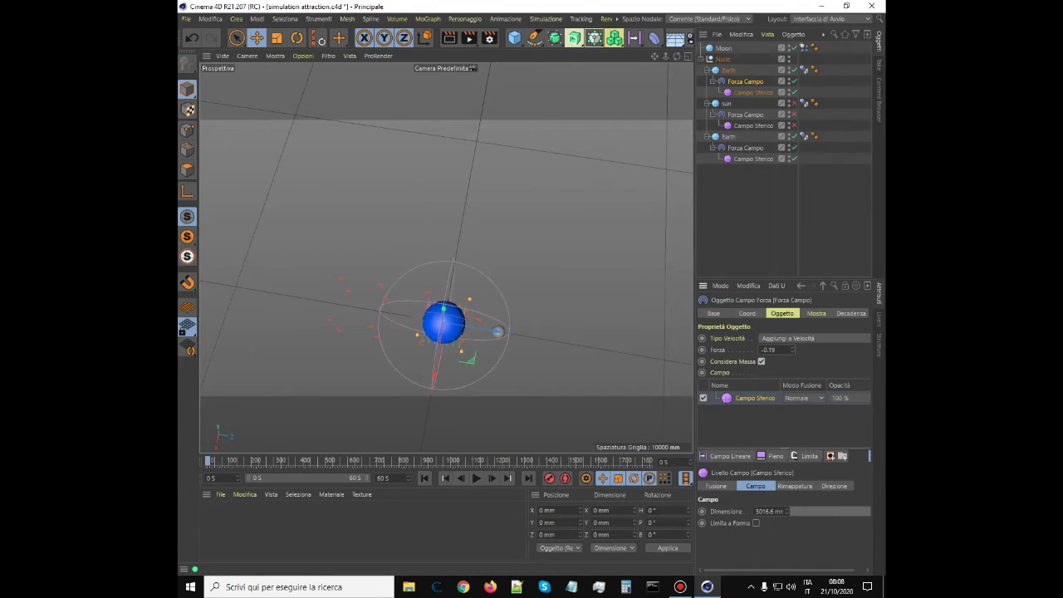
- Test weaker Forza values of -0.1, -0.05 and -0.04 on the upper Earth's Forza Campo, replaying the simulation from the start each time
left_click(476, 479)
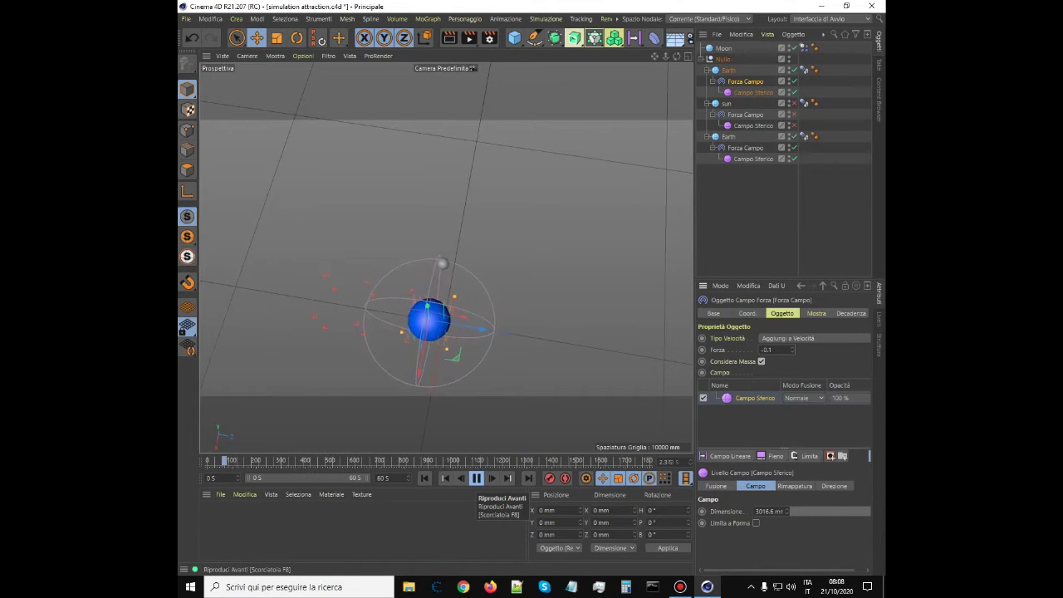
left_click(476, 479)
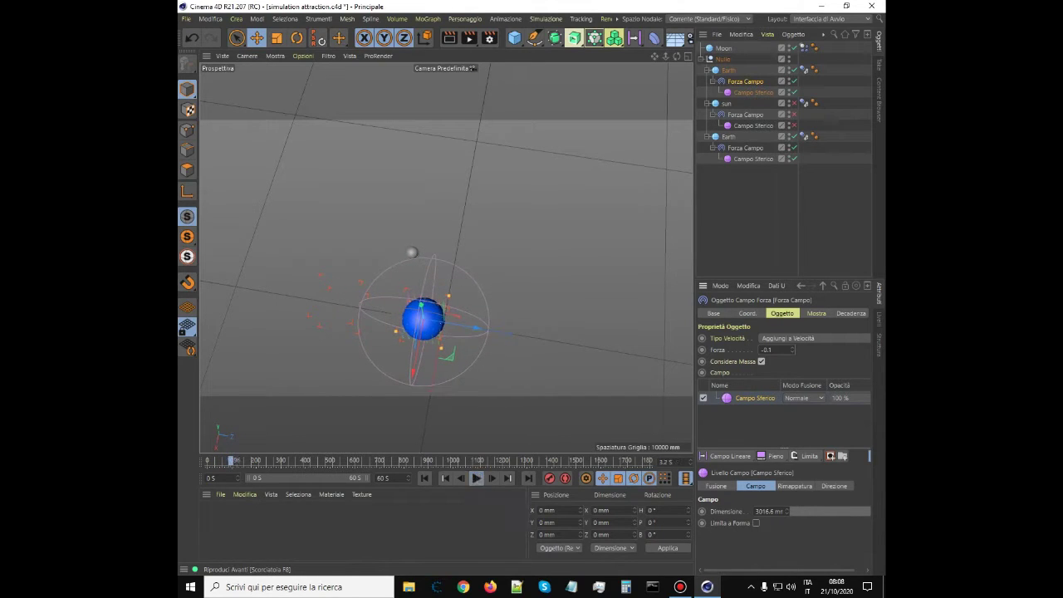
left_click(424, 479)
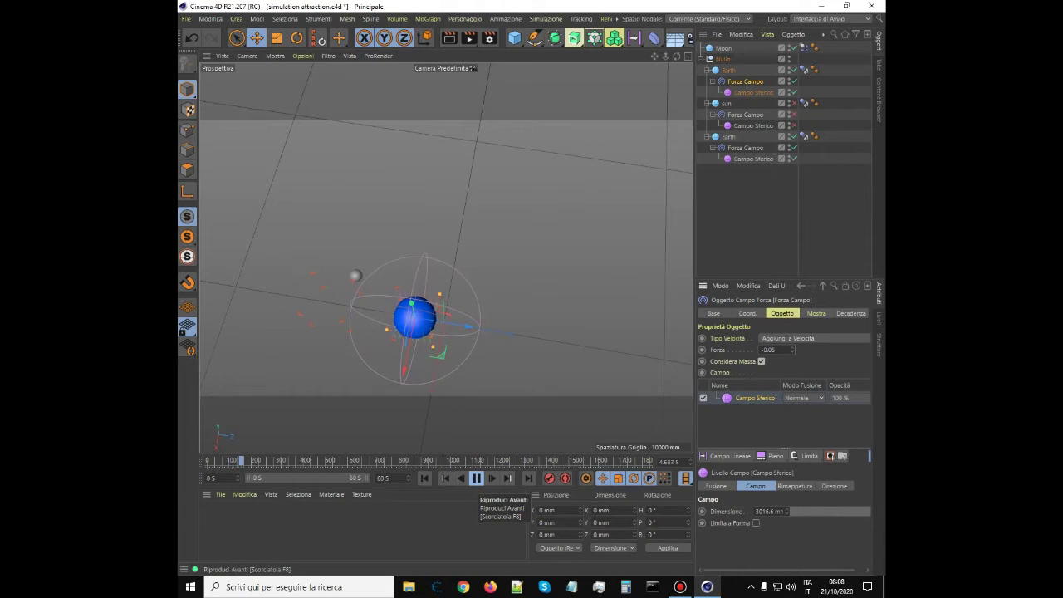
left_click(476, 477)
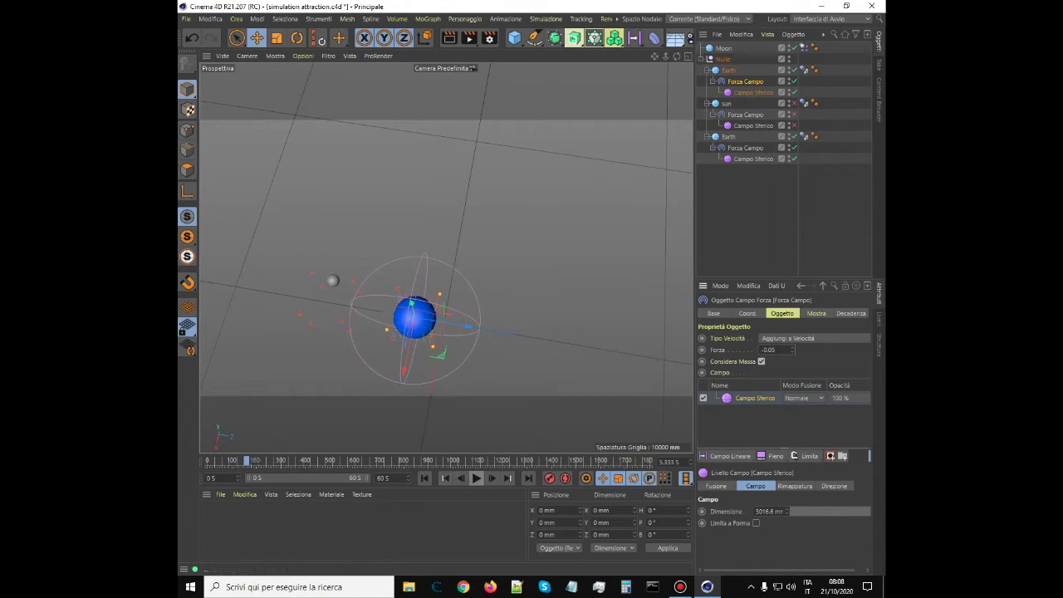
left_click(424, 477)
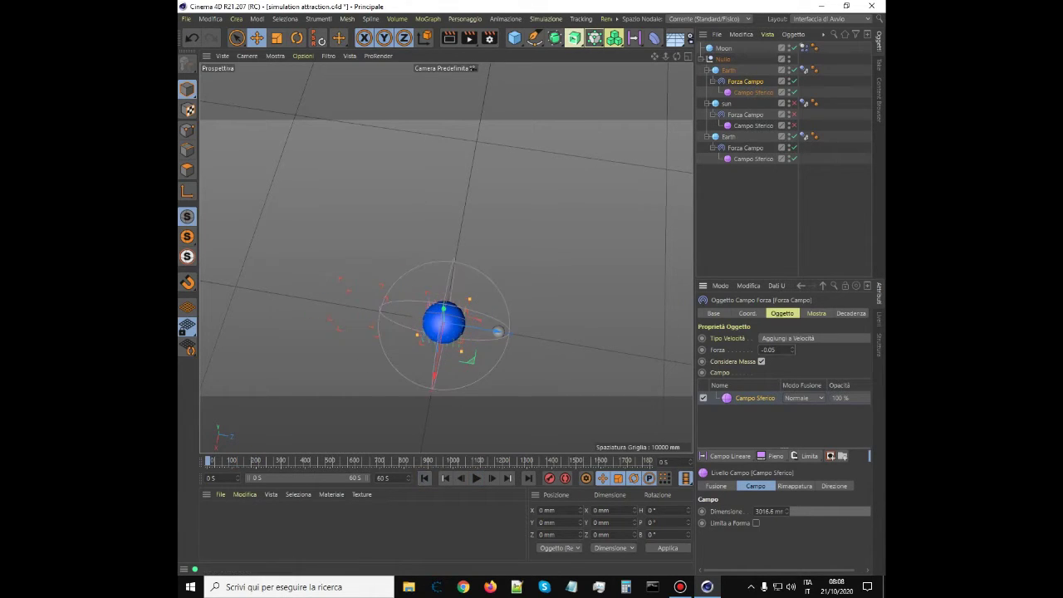
left_click(476, 479)
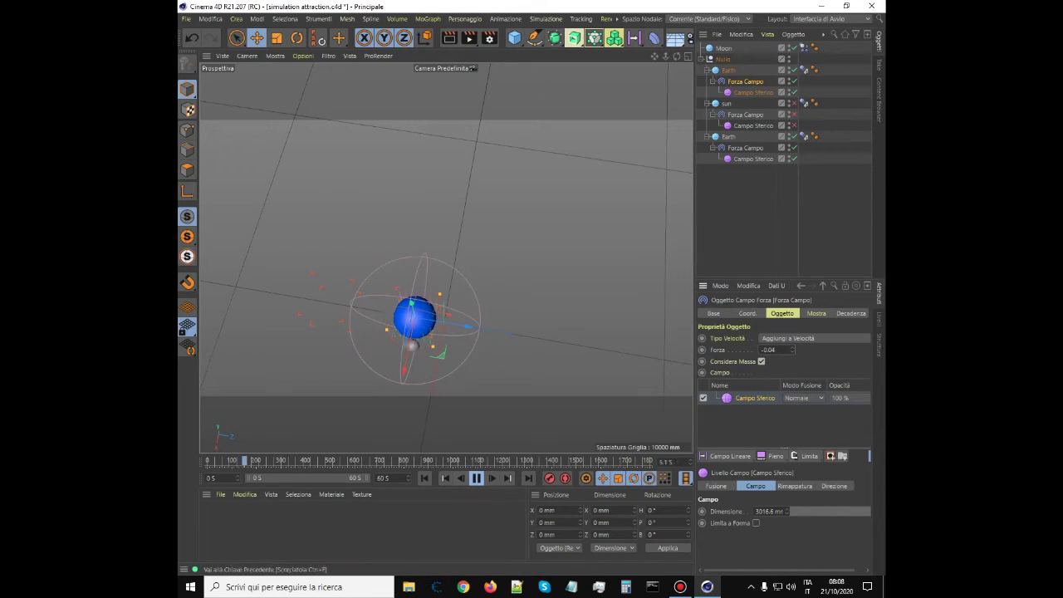
left_click(476, 478)
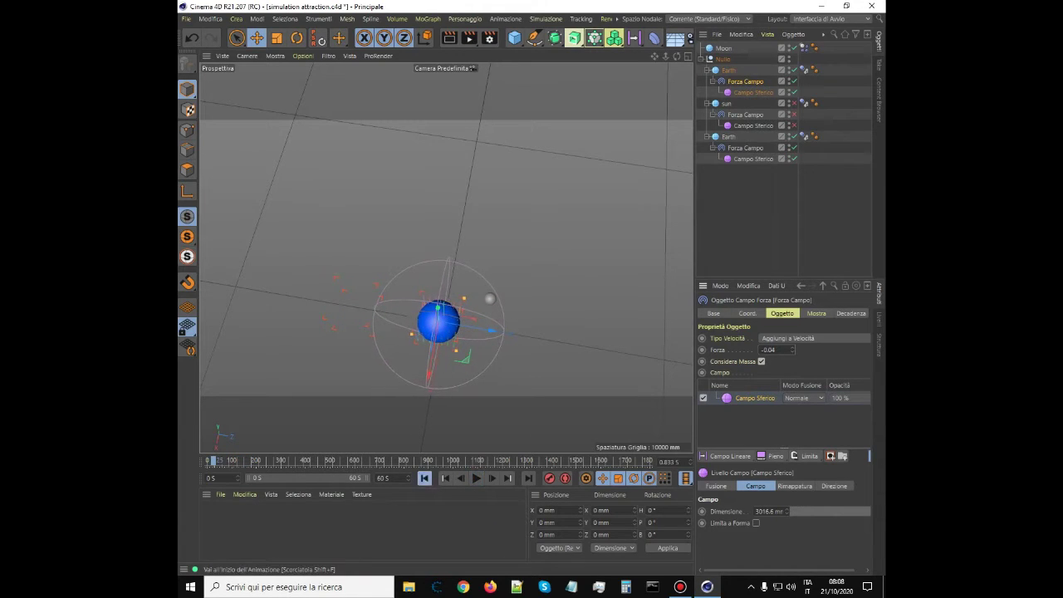
left_click(424, 478)
- Move both Earth spheres with their fields out of Nullo to the top level of the hierarchy, and test-play the simulation
left_click(729, 70)
left_click(728, 137, "ctrl")
left_click_drag(729, 137, 729, 182)
left_click(476, 479)
left_click(476, 478)
left_click(424, 478)
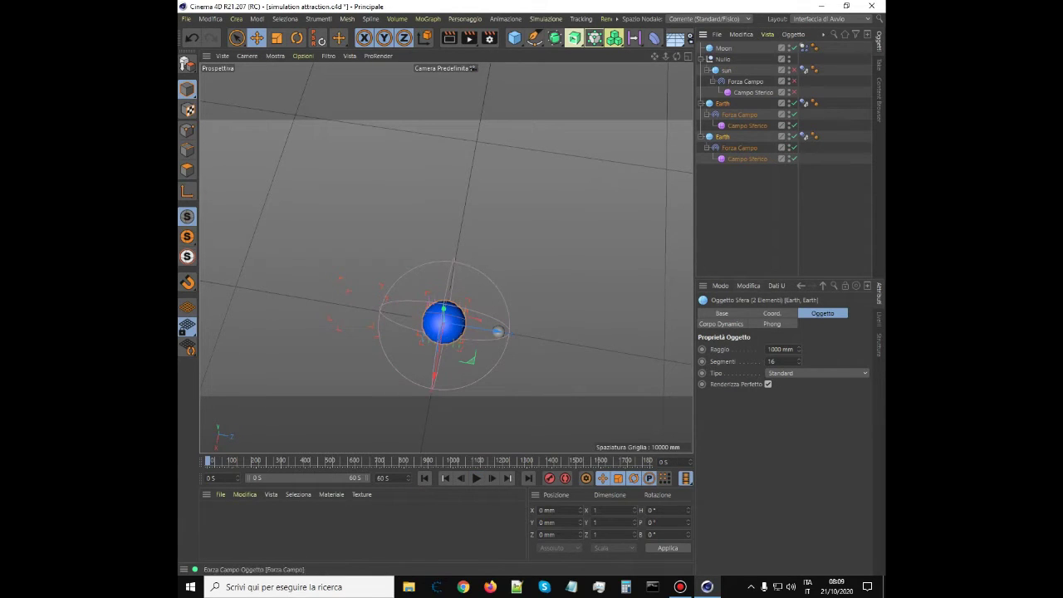
- Experiment with the Forza of the upper Earth's Forza Campo, including -5, replaying the simulation from the start each time
left_click(740, 114)
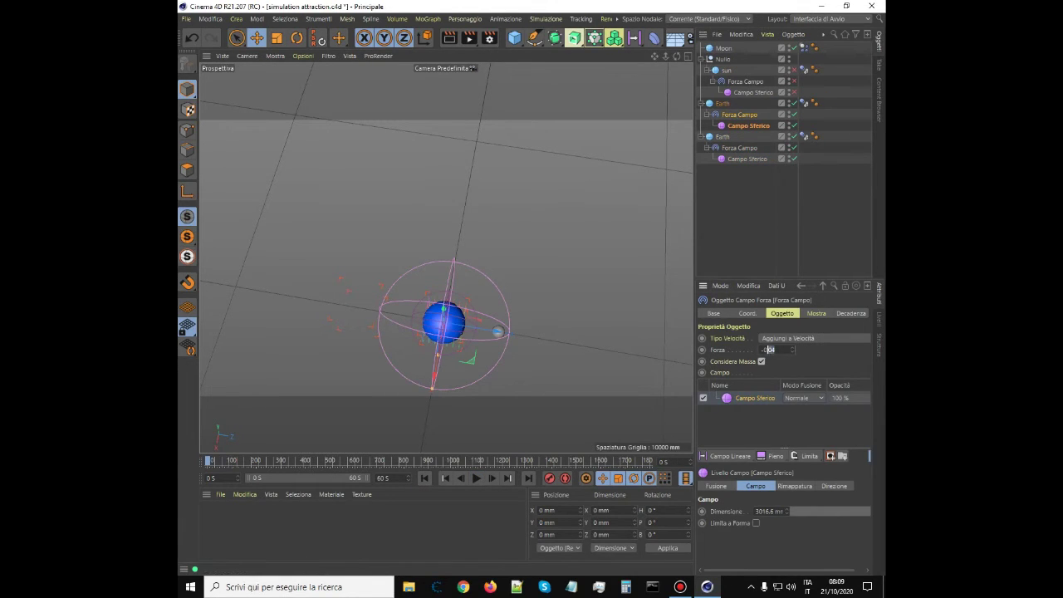
left_click(476, 478)
left_click(476, 478)
left_click(424, 479)
left_click(476, 479)
left_click(476, 478)
left_click(424, 478)
type("5")
left_click(476, 479)
left_click(476, 479)
left_click(424, 479)
- Test Forza values of -3 and -6 on the upper Earth's Forza Campo by replaying the simulation
type("3")
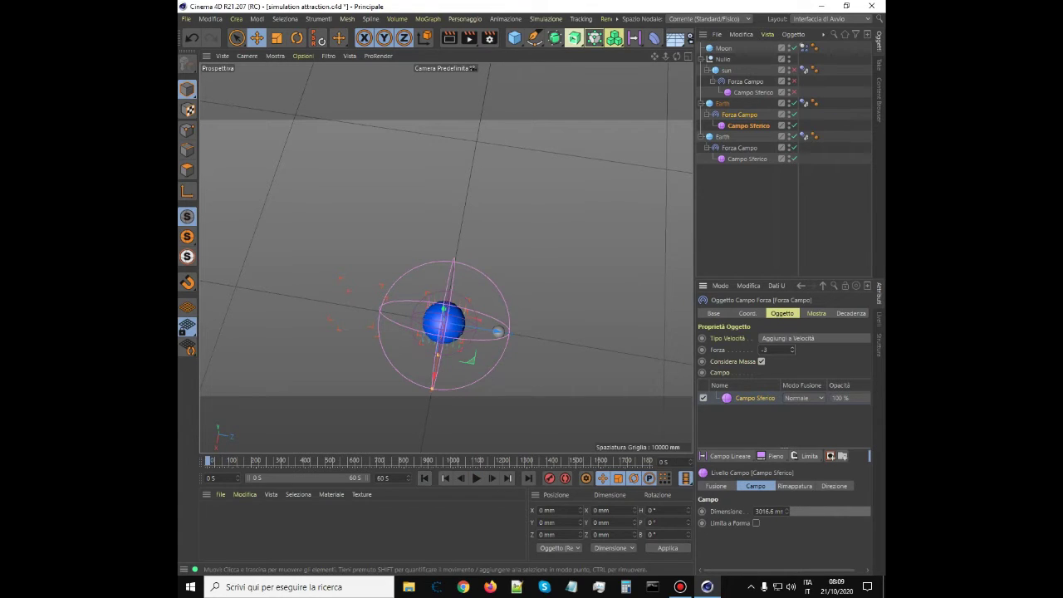
left_click(476, 478)
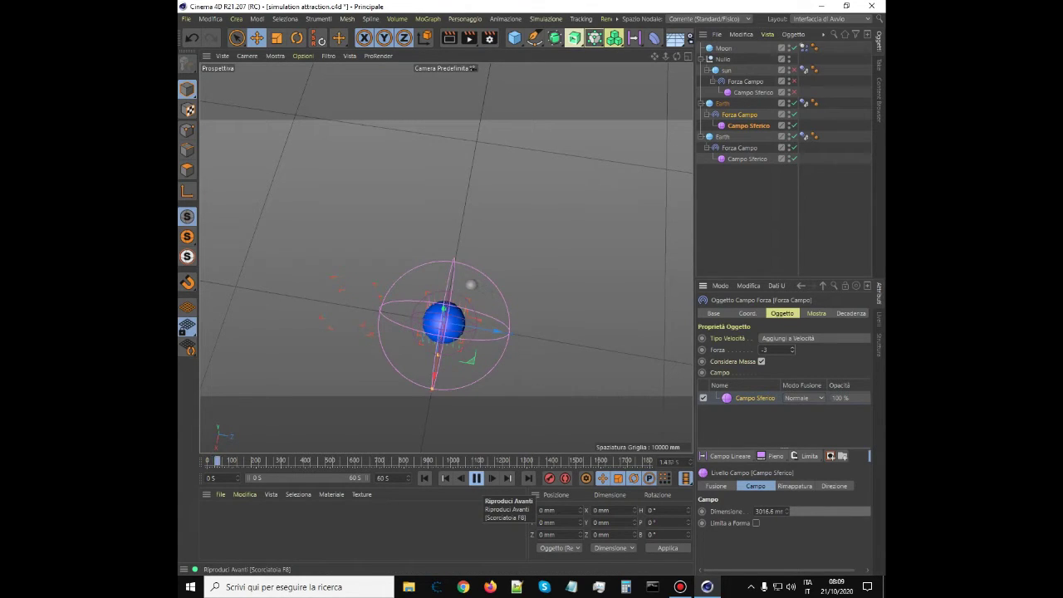
left_click(424, 479)
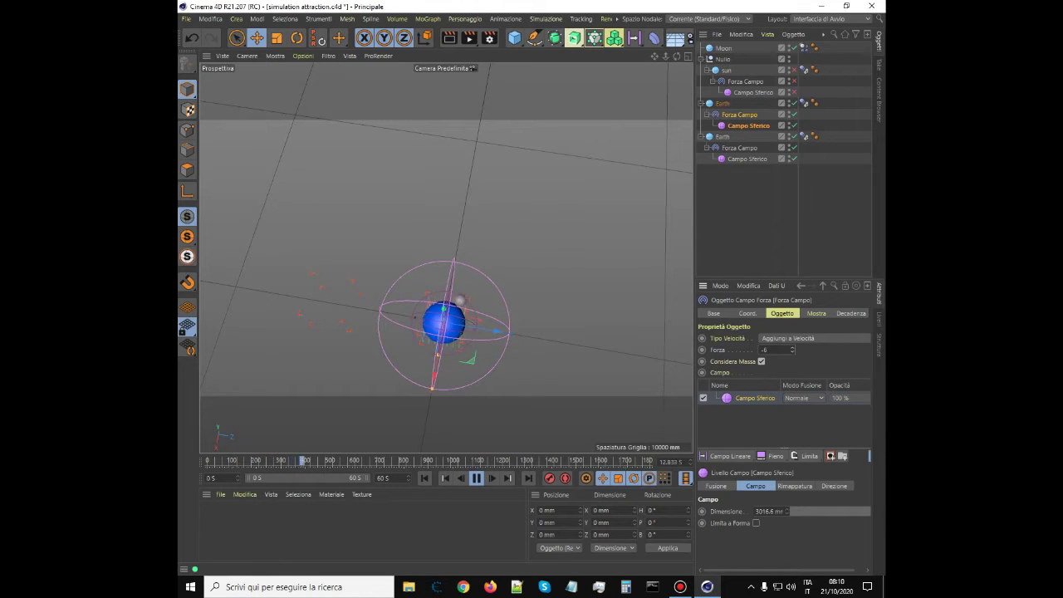
- Try a Forza of -3.5 on the upper Earth's Forza Campo and replay the simulation from the start
left_click(793, 352)
left_click(477, 479)
left_click(424, 479)
left_click(477, 479)
left_click(477, 478)
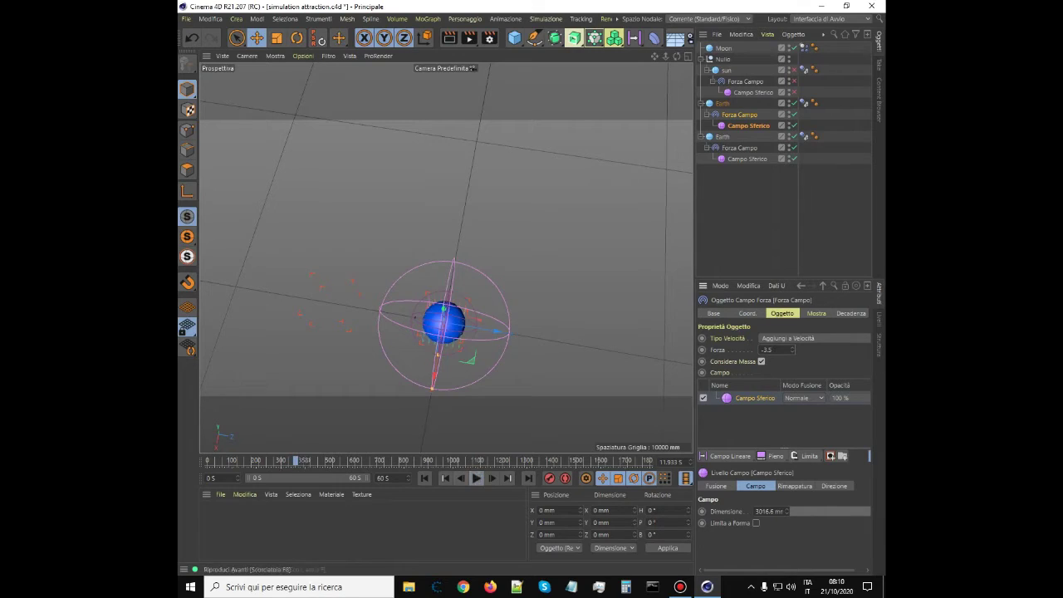
left_click(424, 477)
left_click(476, 477)
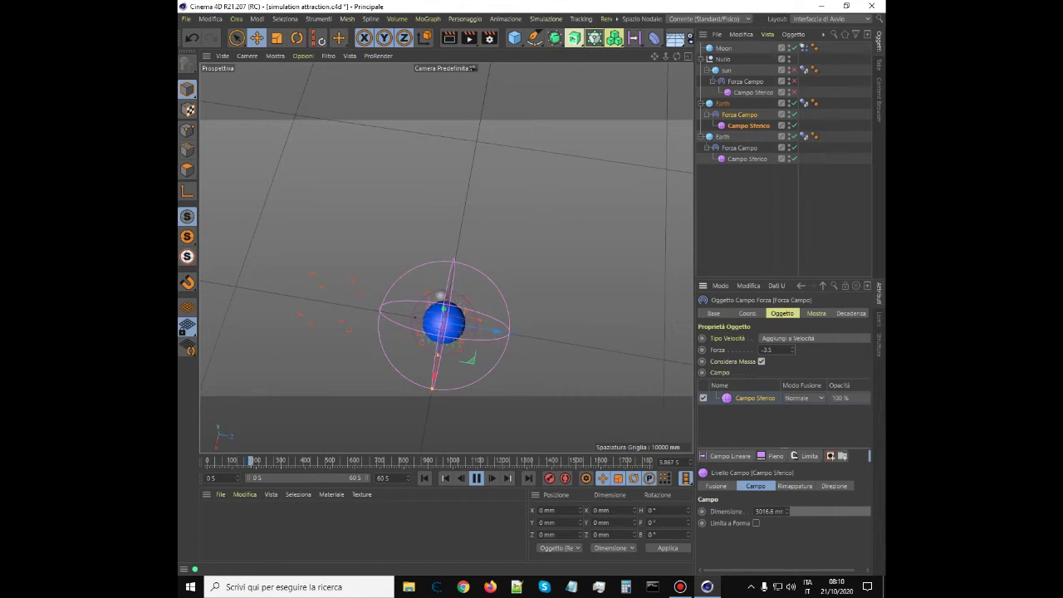
- Test a Forza of -3.7 on the upper Earth's Forza Campo, refine it to -3.8, replay the simulation, and stop playback
key("BackSpace")
type("7")
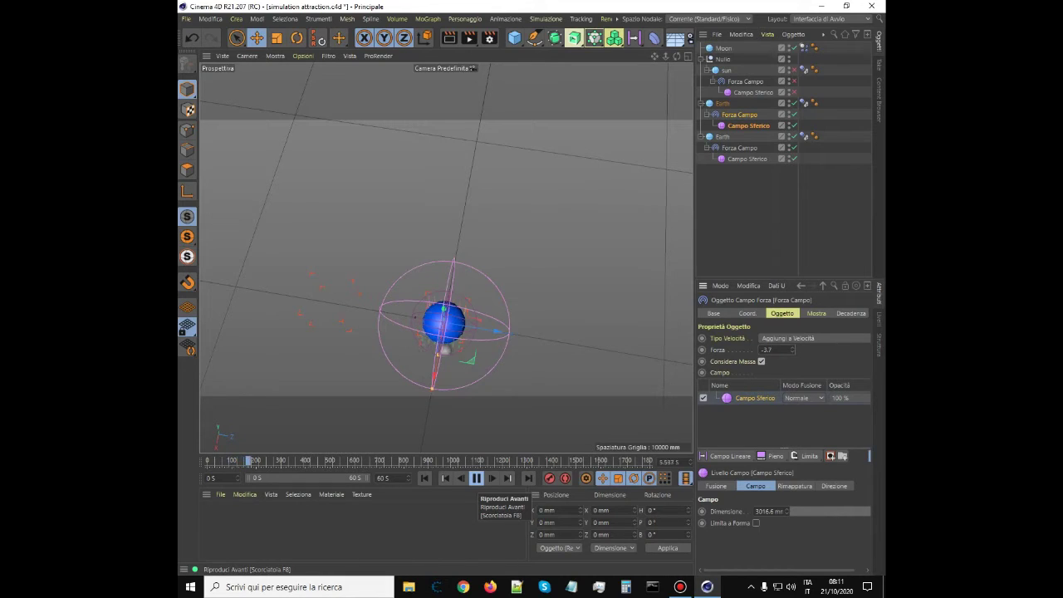
left_click(426, 477)
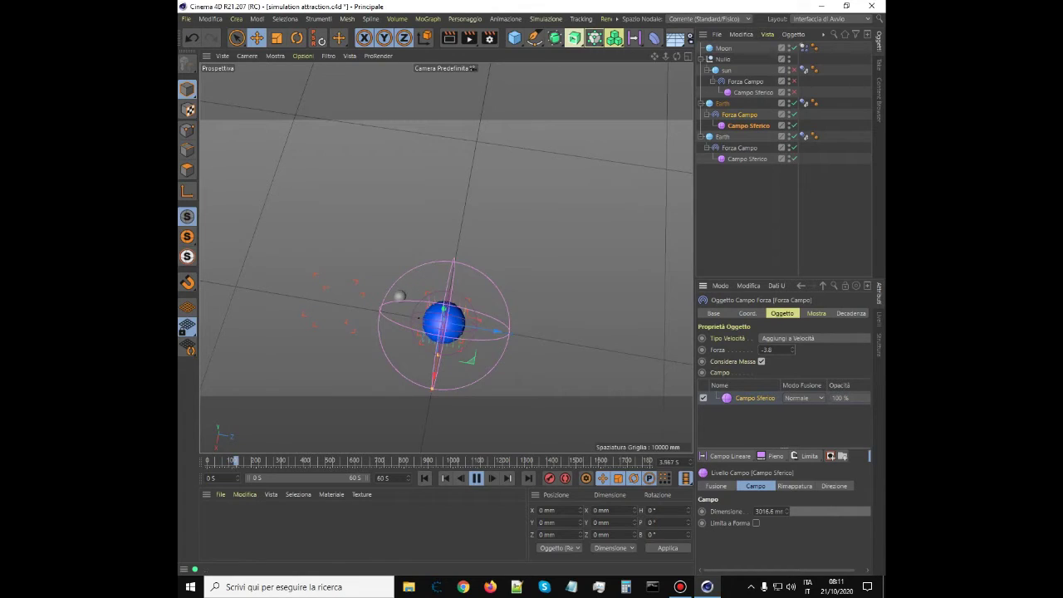
left_click(425, 478)
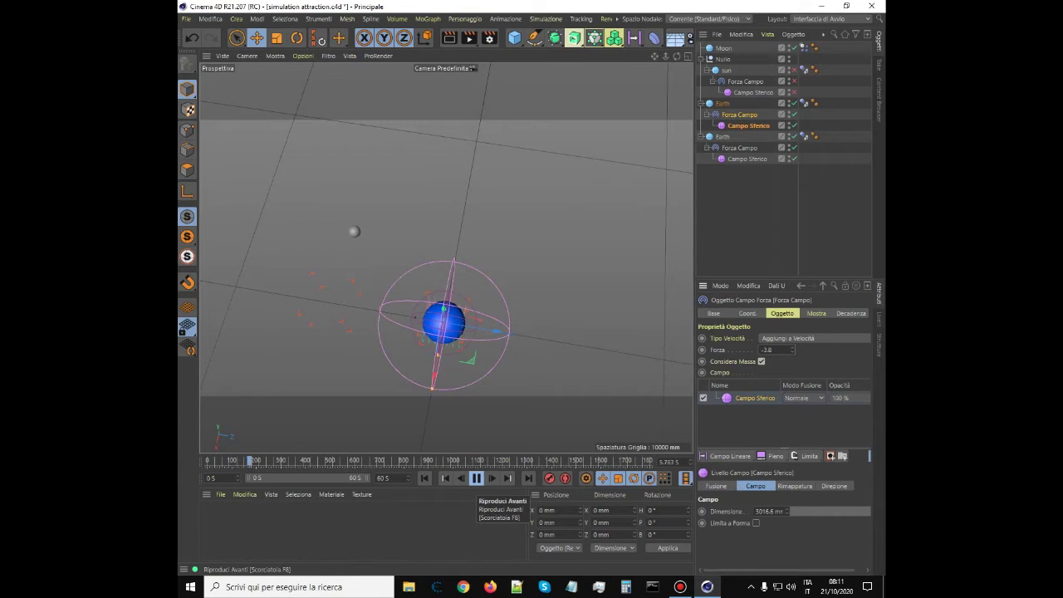
left_click(476, 478)
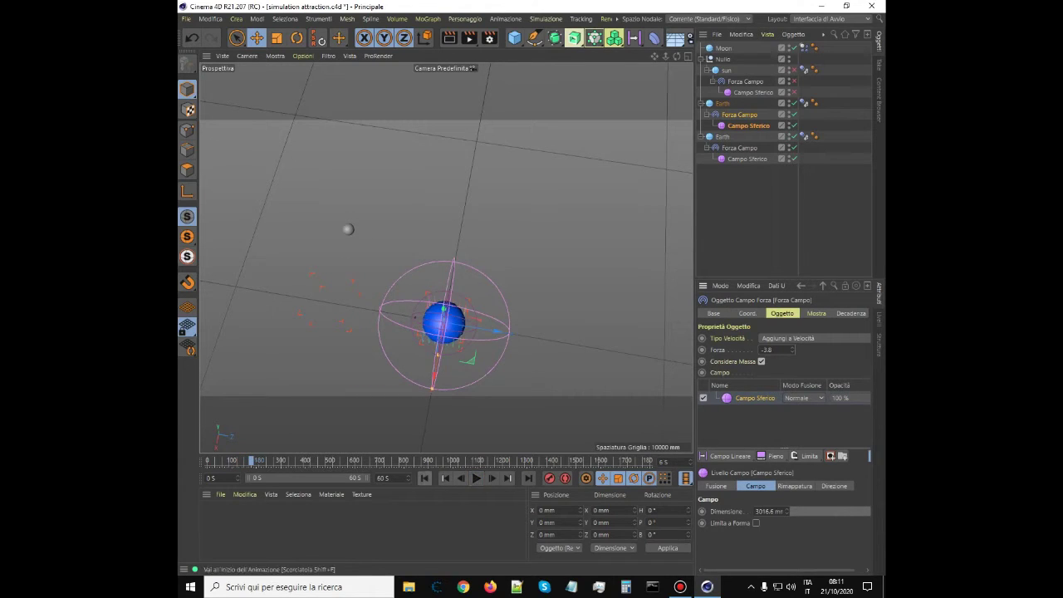
- Try enlarging the lower Earth's Campo Sferico to about 4129 mm and replay the simulation from the start
left_click(739, 148)
left_click(747, 158)
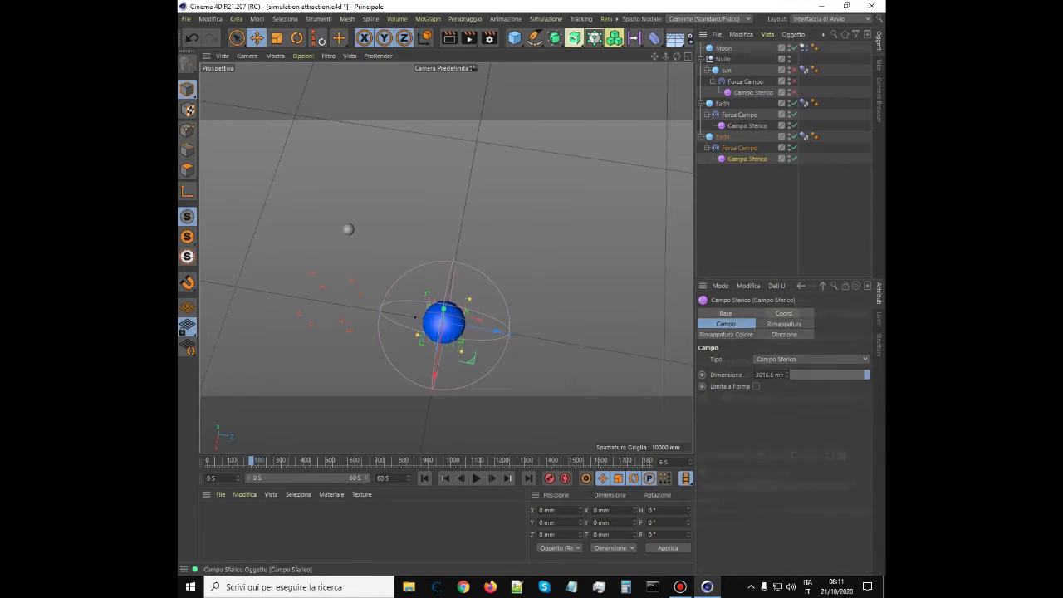
left_click_drag(496, 332, 571, 335)
key("ctrl+z")
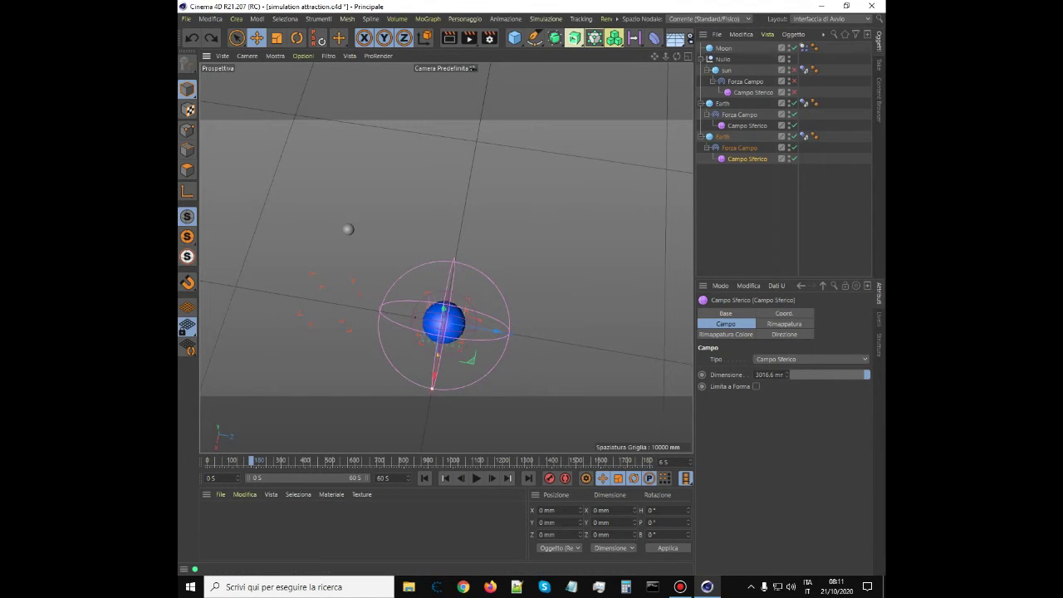
left_click_drag(432, 388, 428, 410)
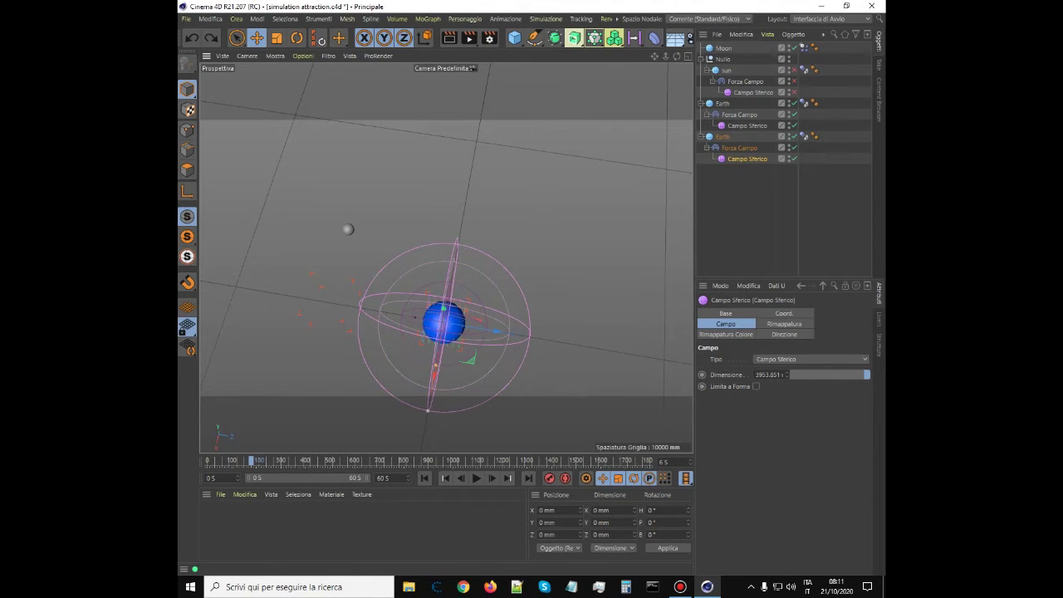
left_click_drag(786, 375, 785, 376)
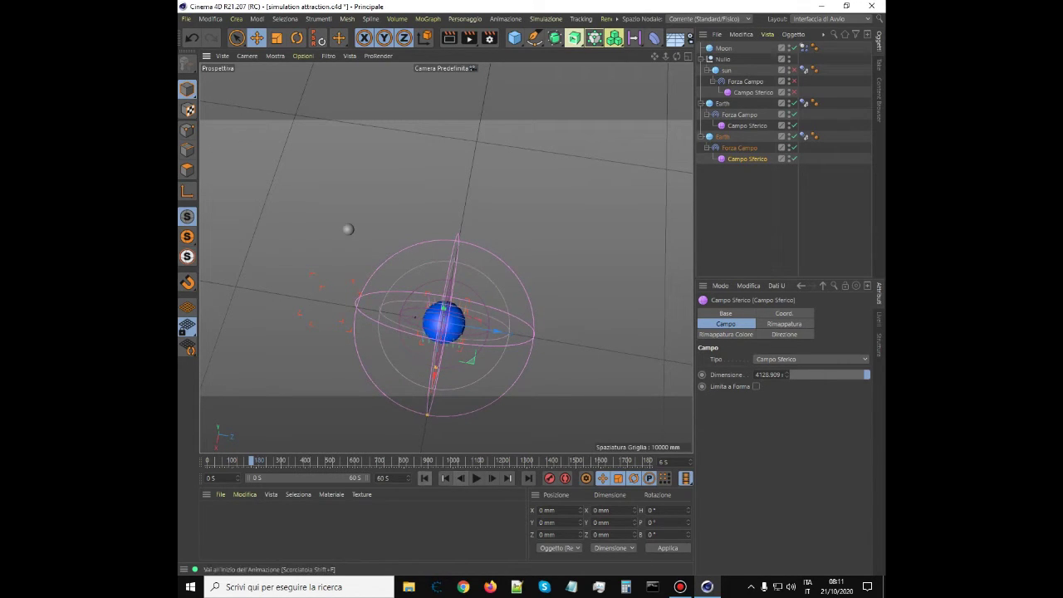
left_click(424, 478)
left_click(476, 478)
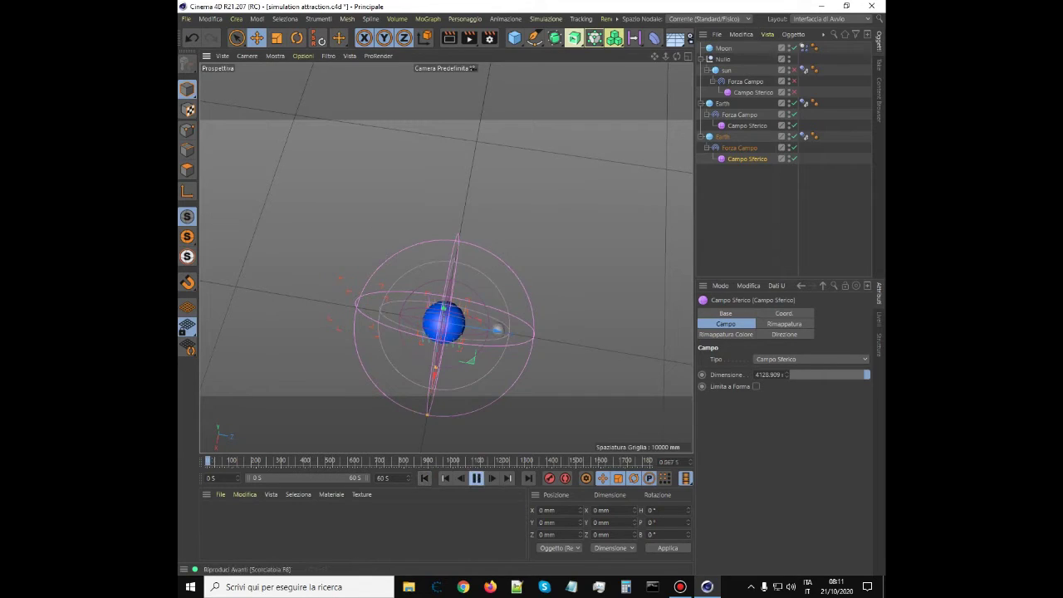
left_click(476, 478)
left_click(424, 478)
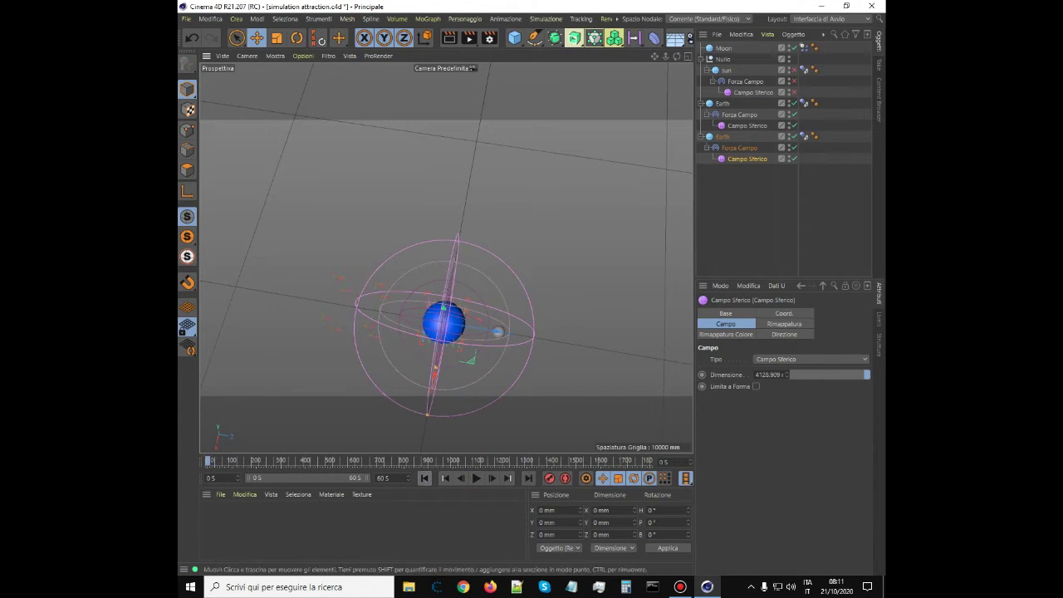
- Undo the enlargement of the lower Earth's Campo Sferico, then replay the simulation with its Dimensione at 3017.6 and 3017.7 mm
key("ctrl+z")
left_click(476, 479)
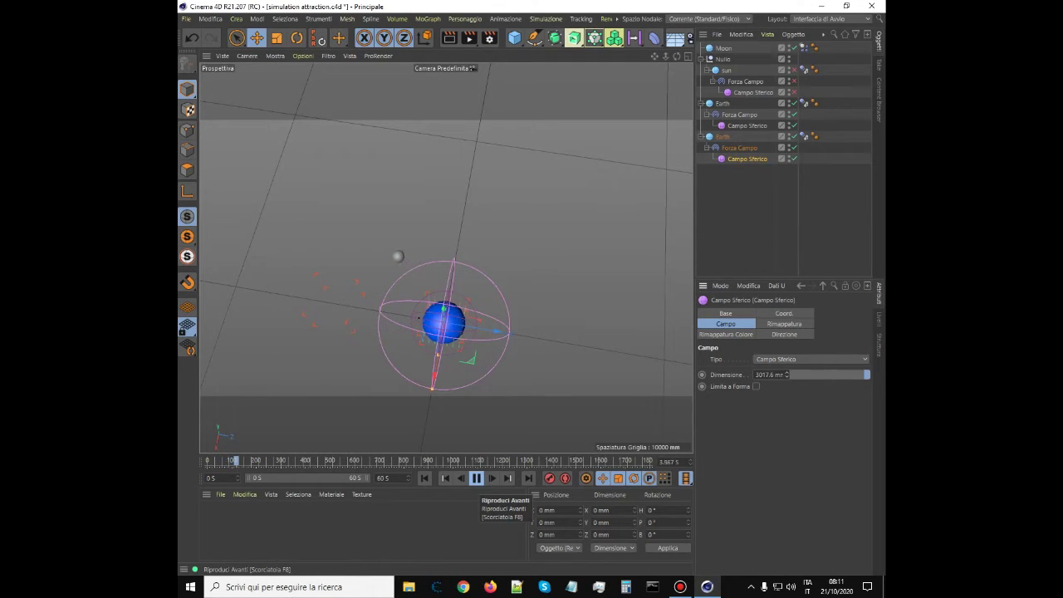
left_click(476, 477)
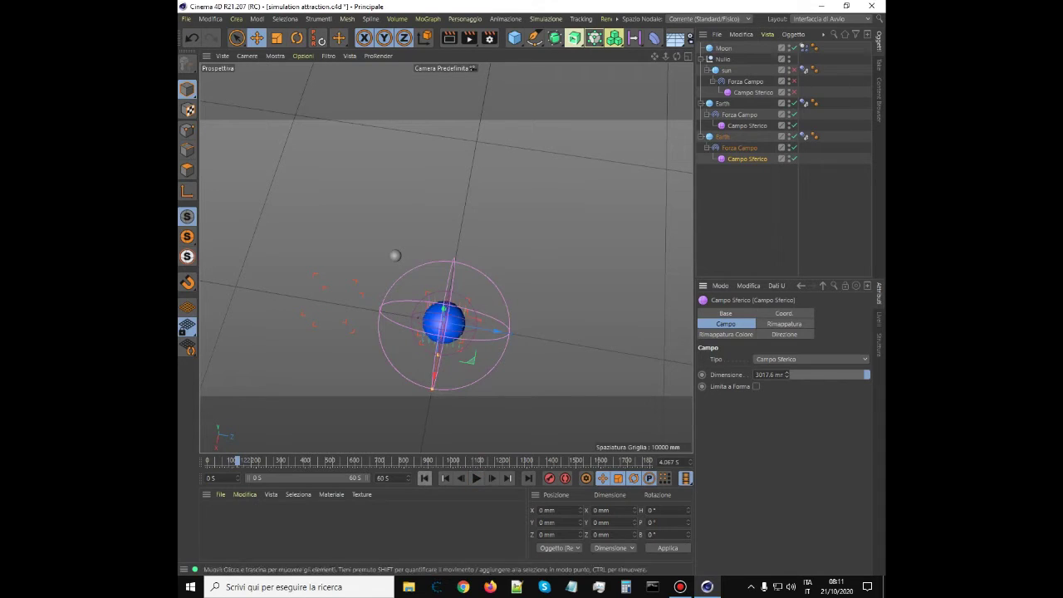
left_click(424, 479)
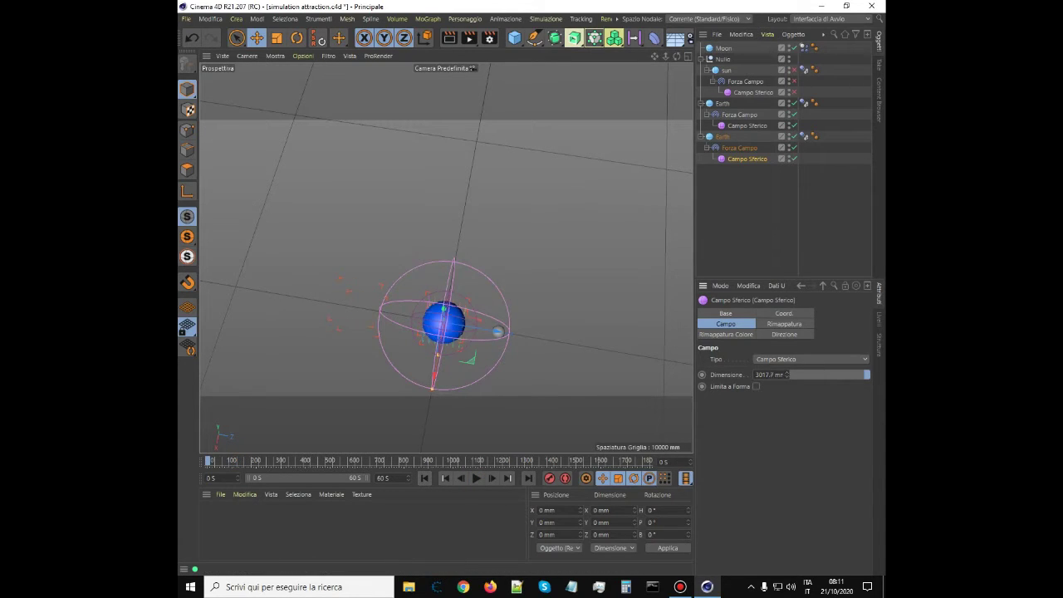
left_click(476, 478)
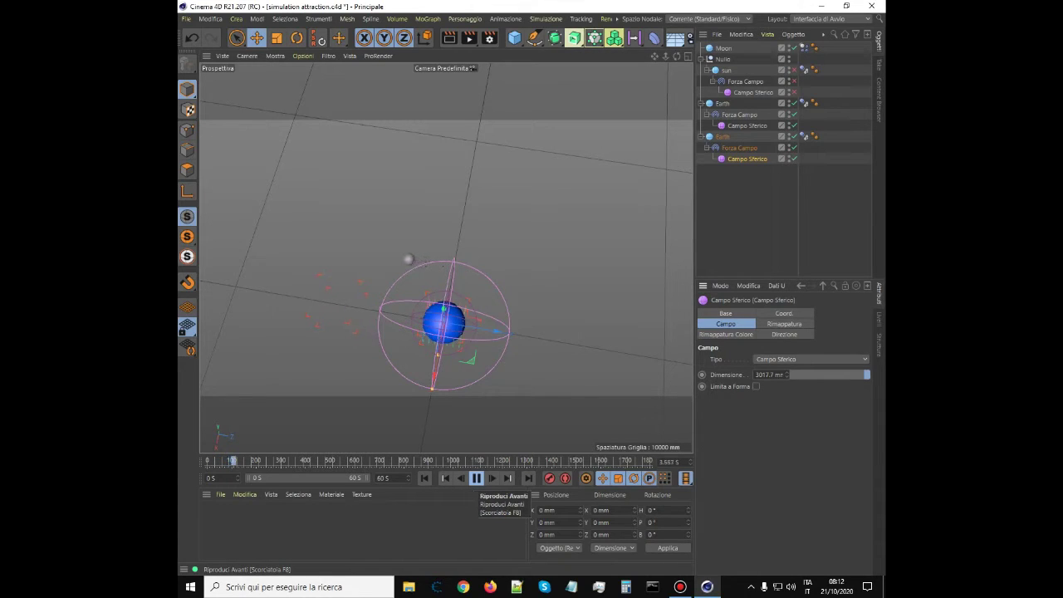
left_click(477, 478)
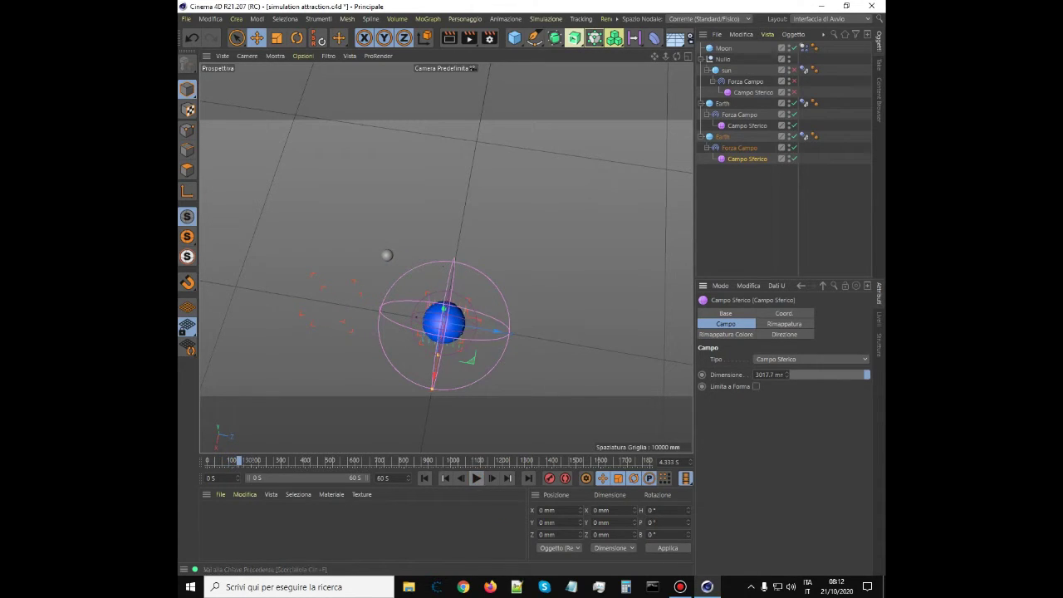
left_click(424, 478)
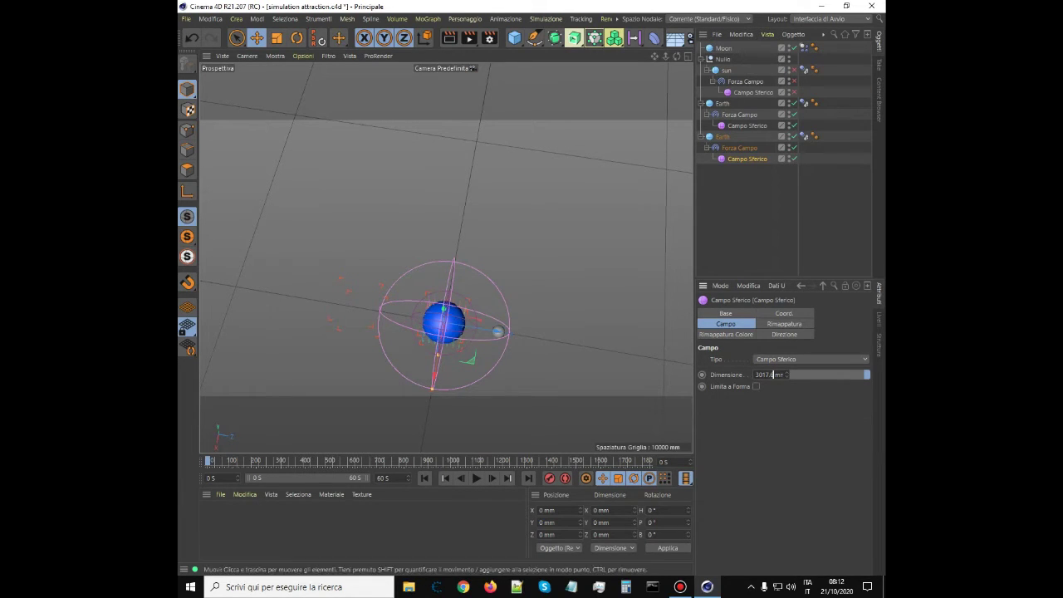
- Disable Personalizza Velocità Iniziale in the Moon's Corpo Dynamics tag and play the simulation
left_click(803, 47)
left_click(792, 418)
left_click(476, 479)
left_click(476, 478)
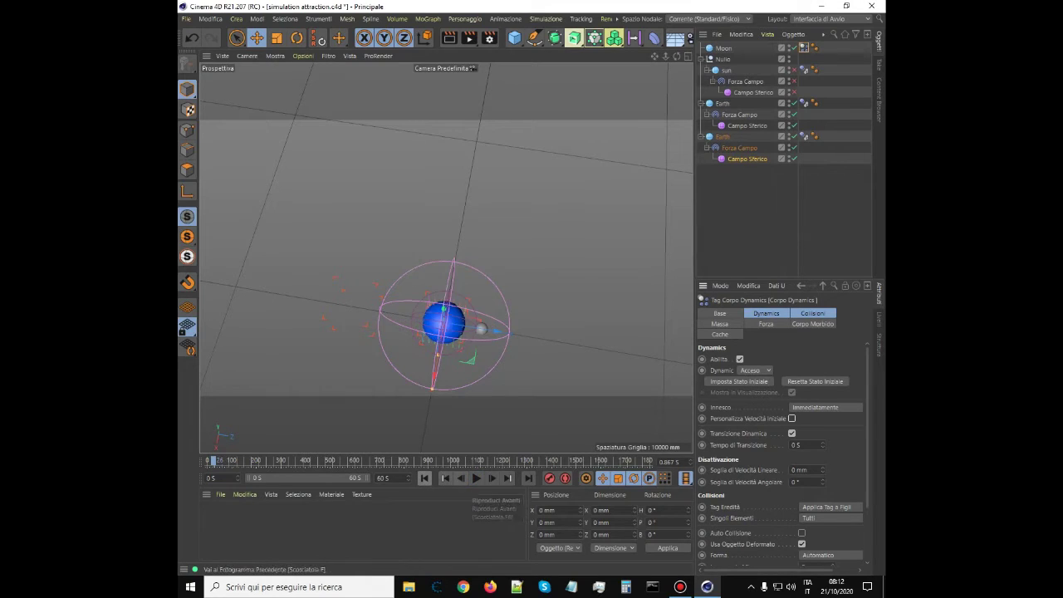
left_click(475, 478)
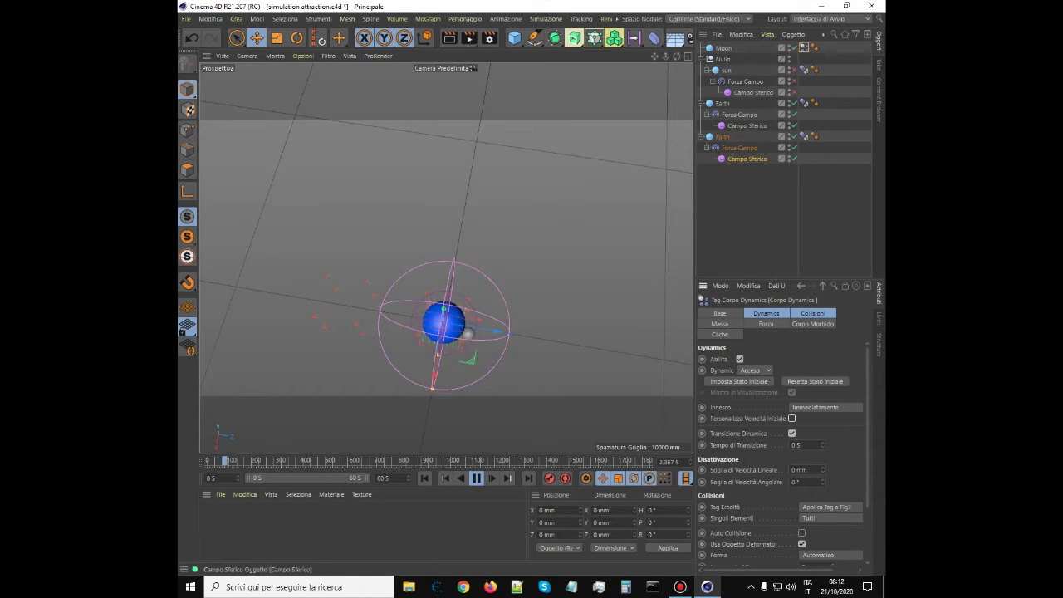
- Experiment with the Forza of the upper Earth's Forza Campo, including -8, while replaying the simulation
left_click(739, 147)
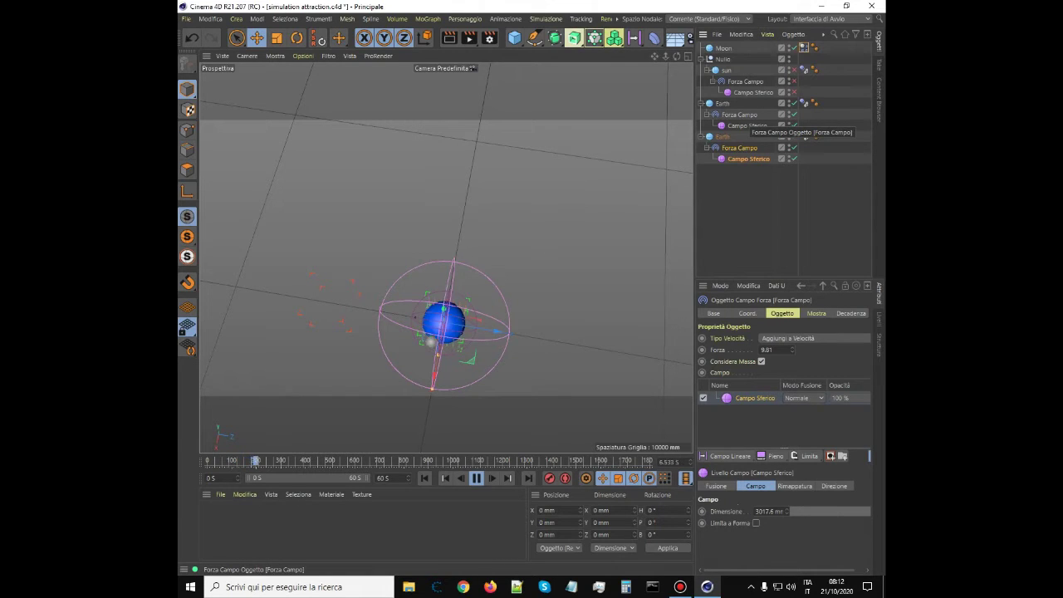
left_click(740, 114)
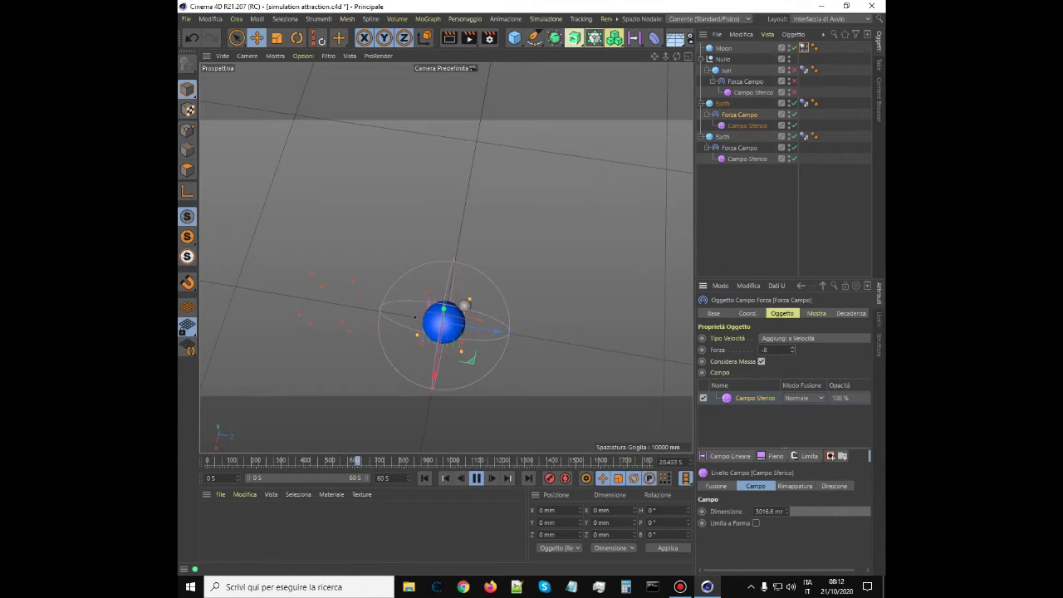
left_click_drag(792, 349, 793, 353)
left_click_drag(792, 351, 793, 353)
left_click(792, 348)
left_click(424, 477)
left_click(793, 352)
left_click_drag(793, 351, 793, 343)
- Delete the upper Earth's Forza Campo and check the settings of the lower Earth's force and spherical fields
key("Delete")
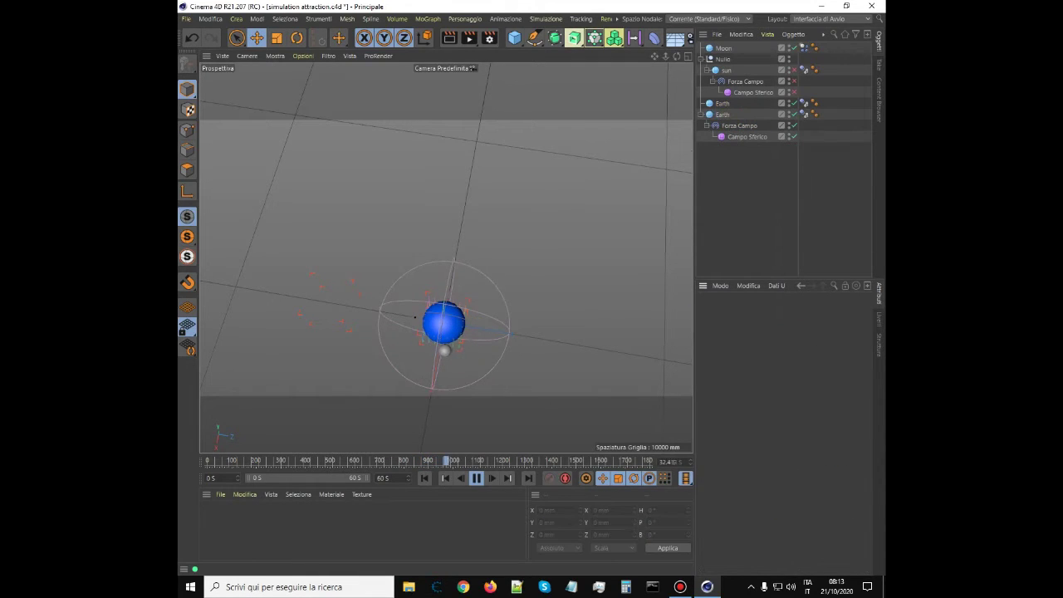
left_click(748, 137)
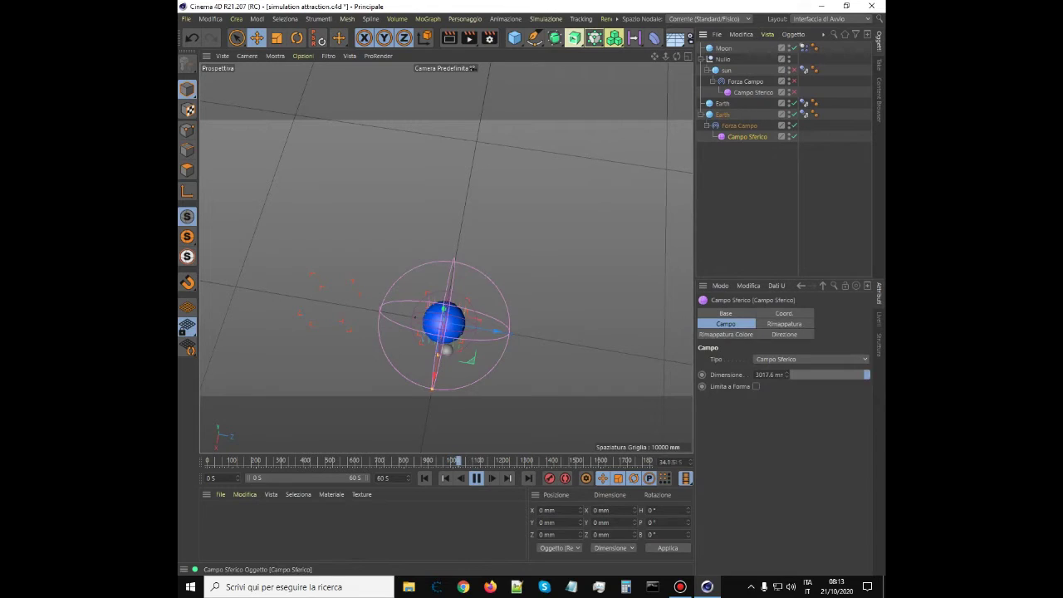
left_click(739, 126)
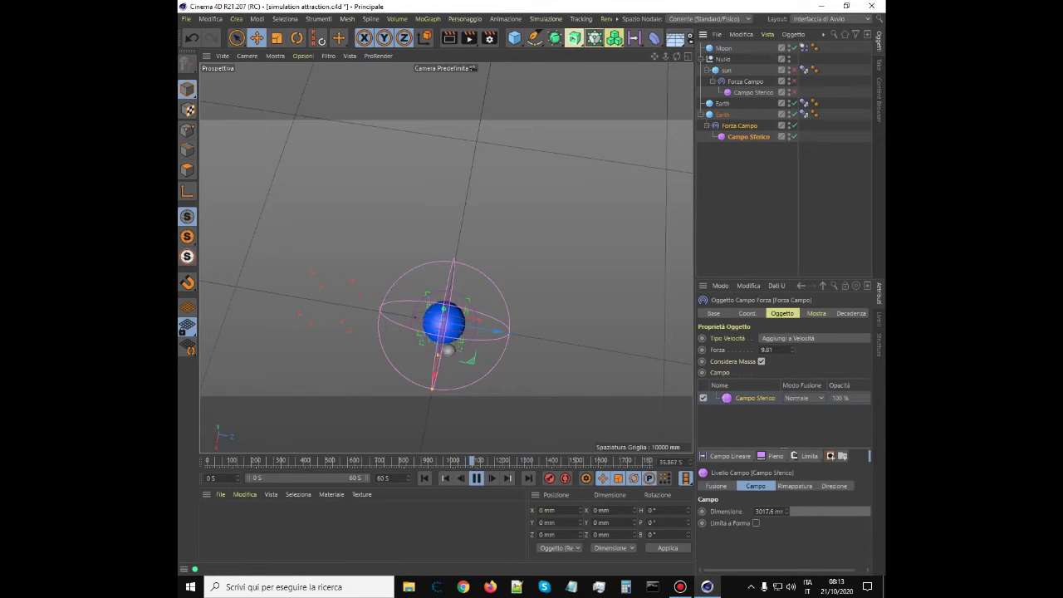
- Compare the sun's Forza Campo and Campo Sferico settings with those of the remaining Earth field while the simulation plays
left_click(746, 82)
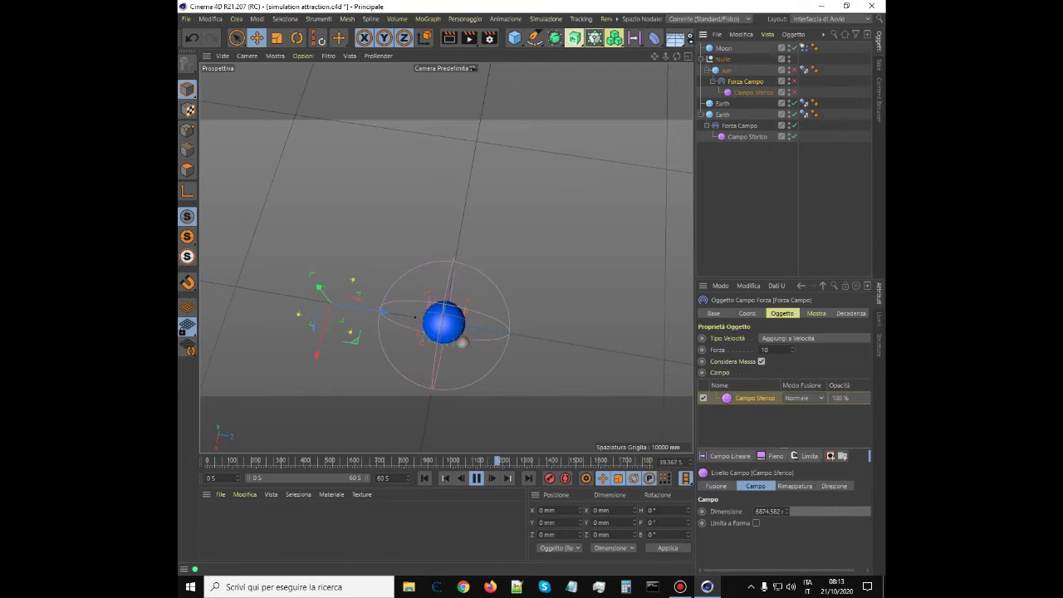
left_click(754, 92)
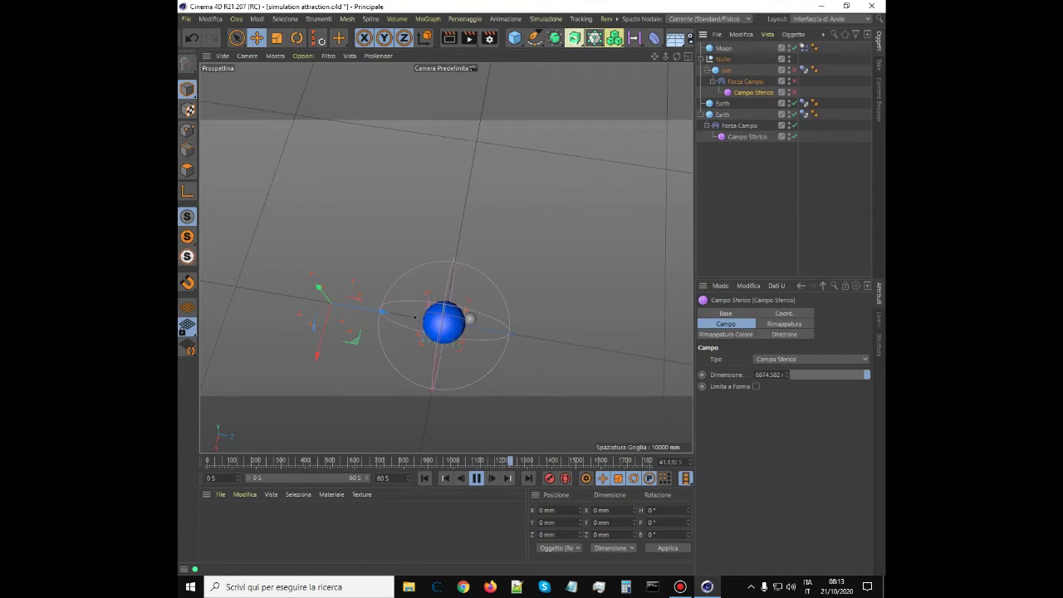
left_click(745, 82)
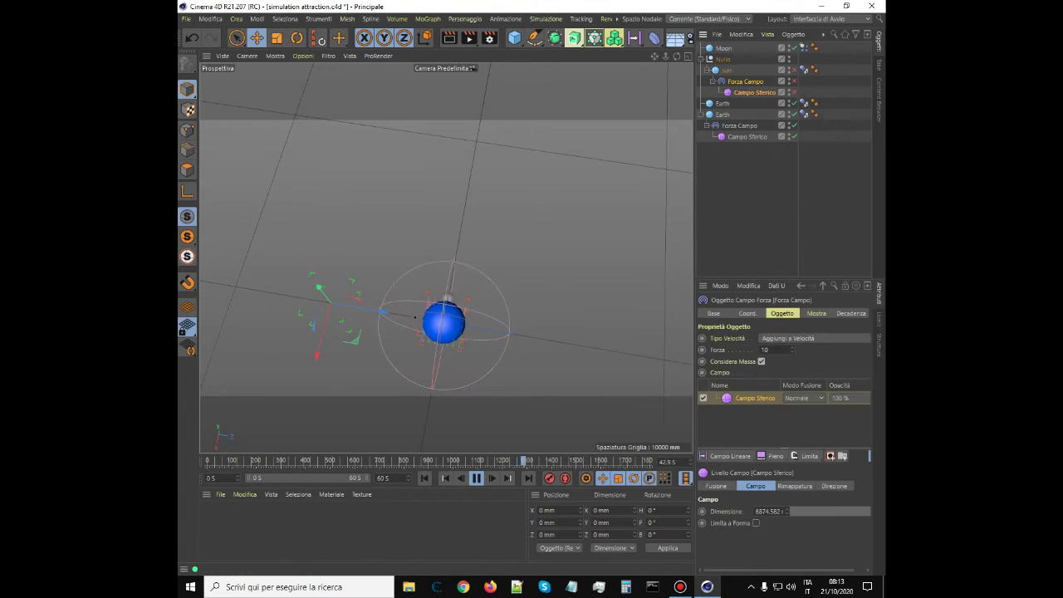
left_click(739, 125)
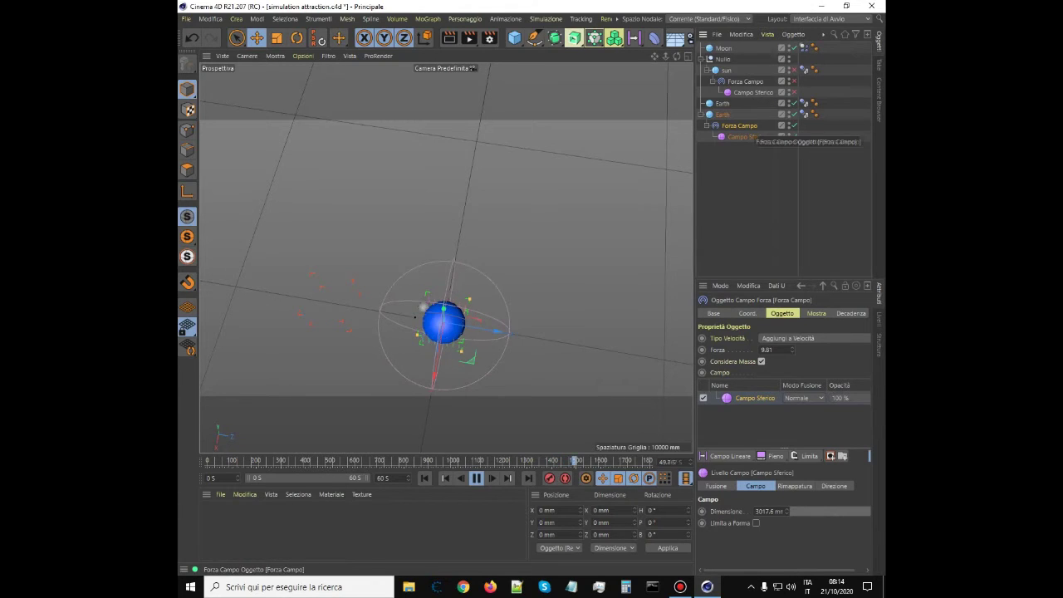
left_click(723, 104)
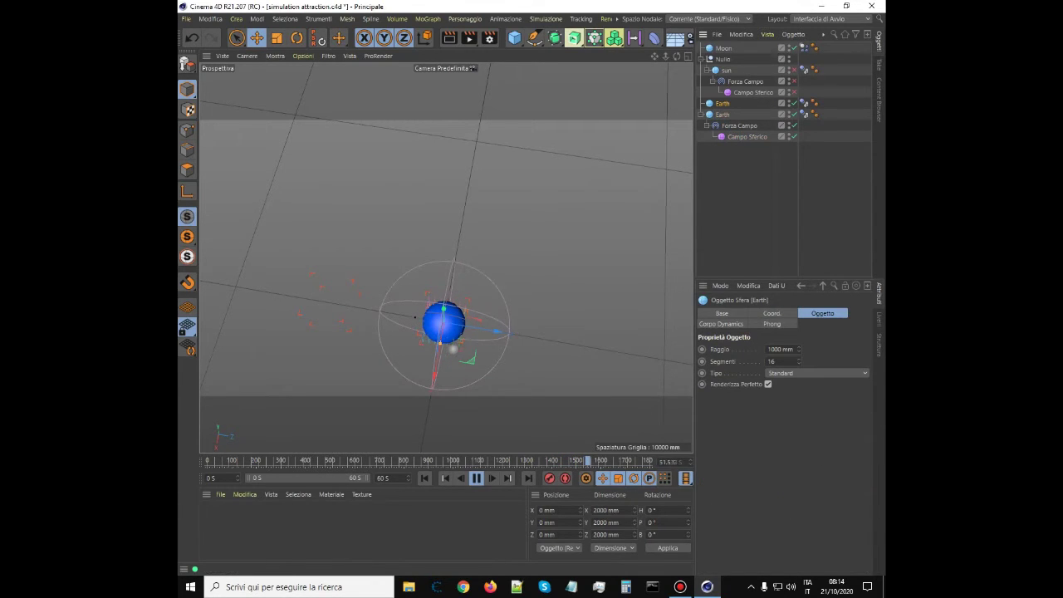
left_click(745, 195)
left_click(722, 115)
left_click(739, 126)
left_click(745, 82)
left_click(754, 92)
left_click(745, 81)
left_click(740, 126)
left_click(747, 137)
left_click(745, 193)
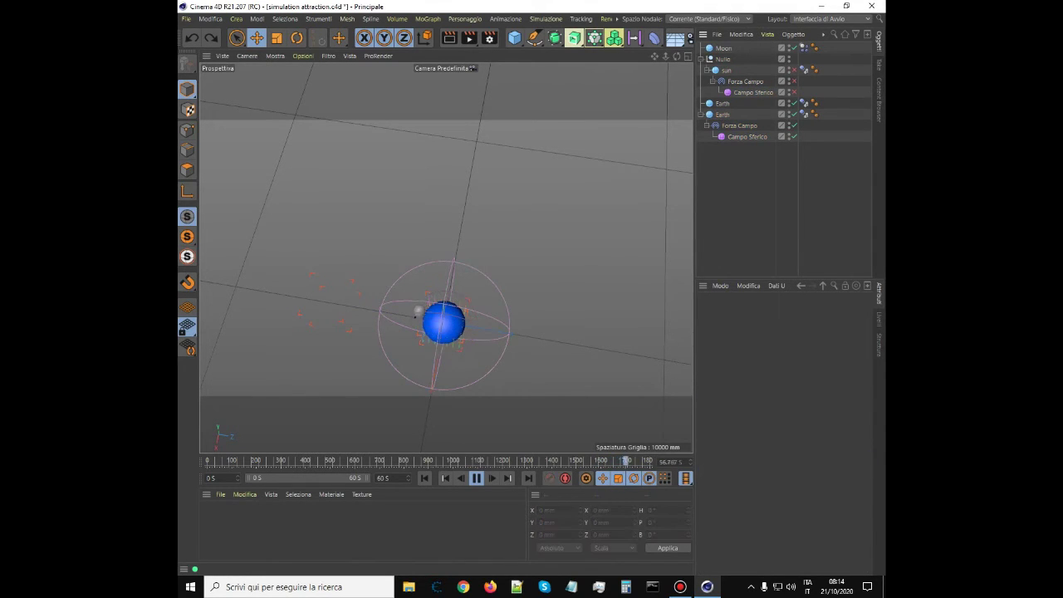
- Restore the upper Earth's Forza Campo, set its Forza to -9.81, and replay the simulation from the start
left_click(701, 104)
left_click(739, 114)
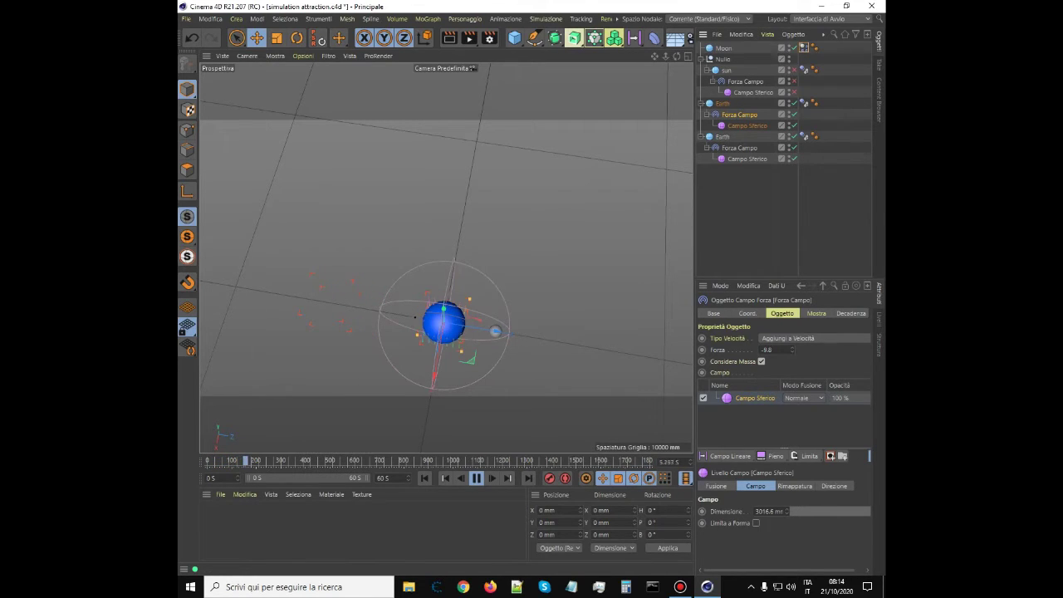
left_click(739, 148)
left_click(739, 114)
left_click(771, 350)
left_click(423, 479)
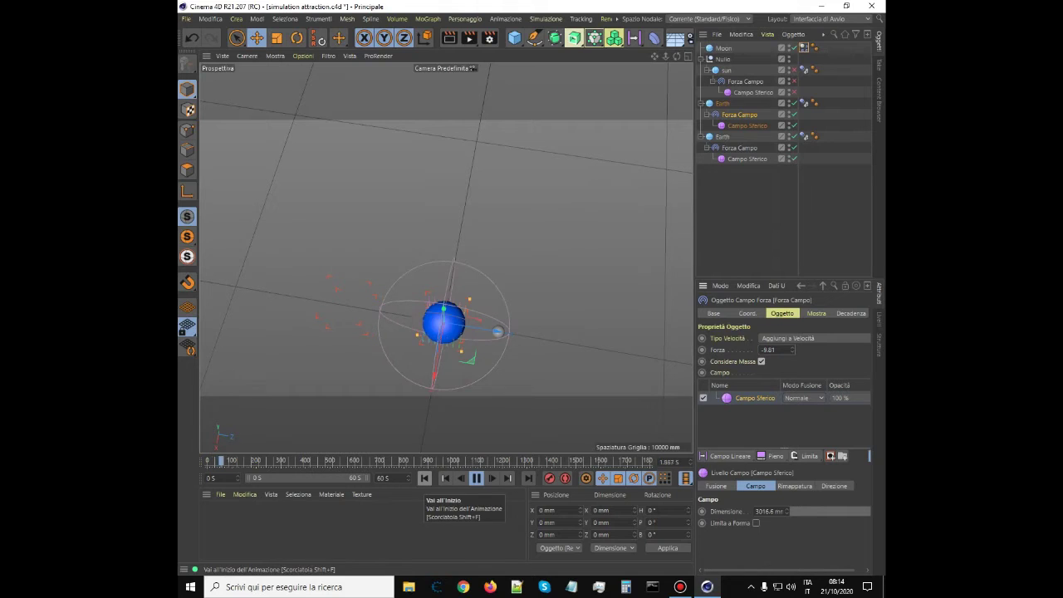
- Compare the Forza of both Earths' force fields during a close-up playback, and return the simulation to the start
scroll(480, 313, "up", 8)
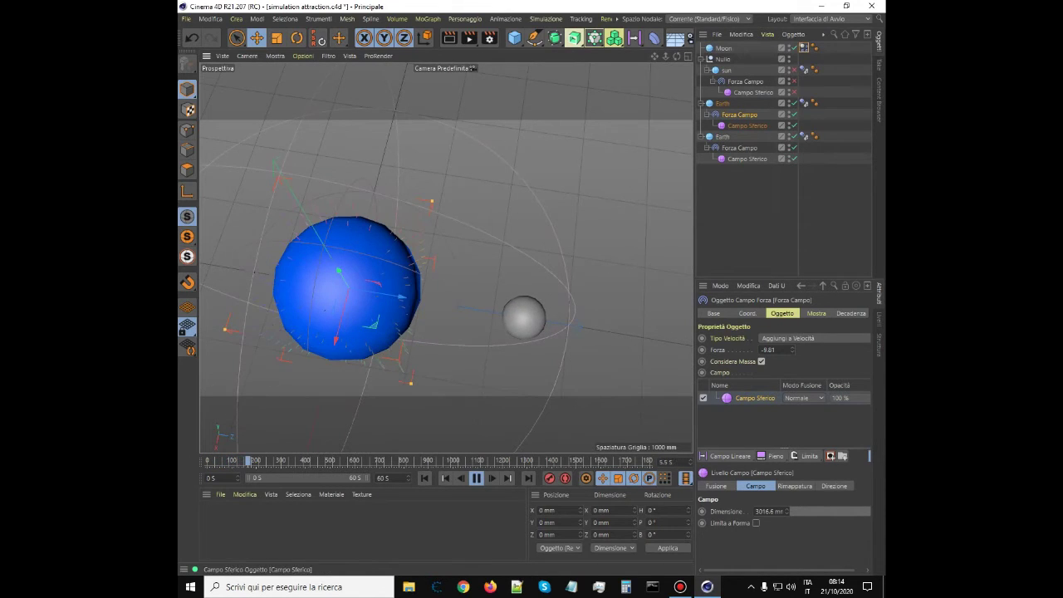
left_click(740, 148)
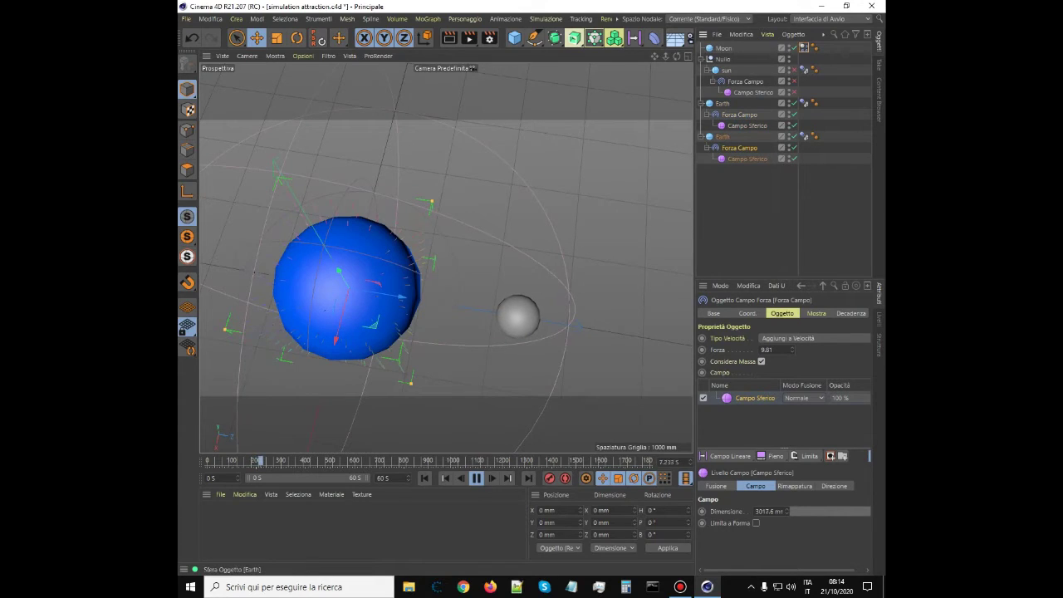
left_click(740, 115)
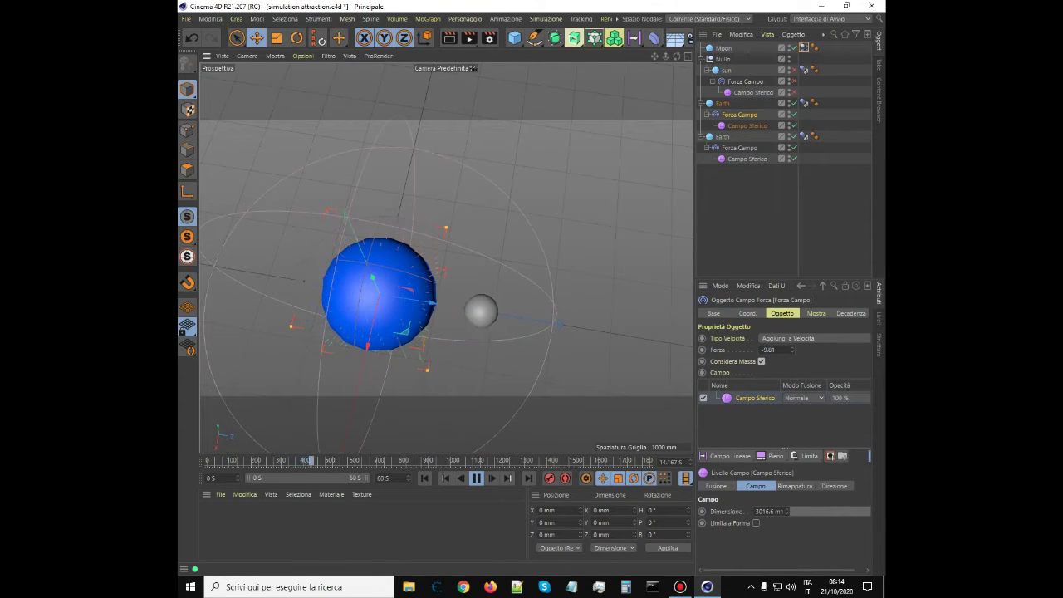
left_click(476, 477)
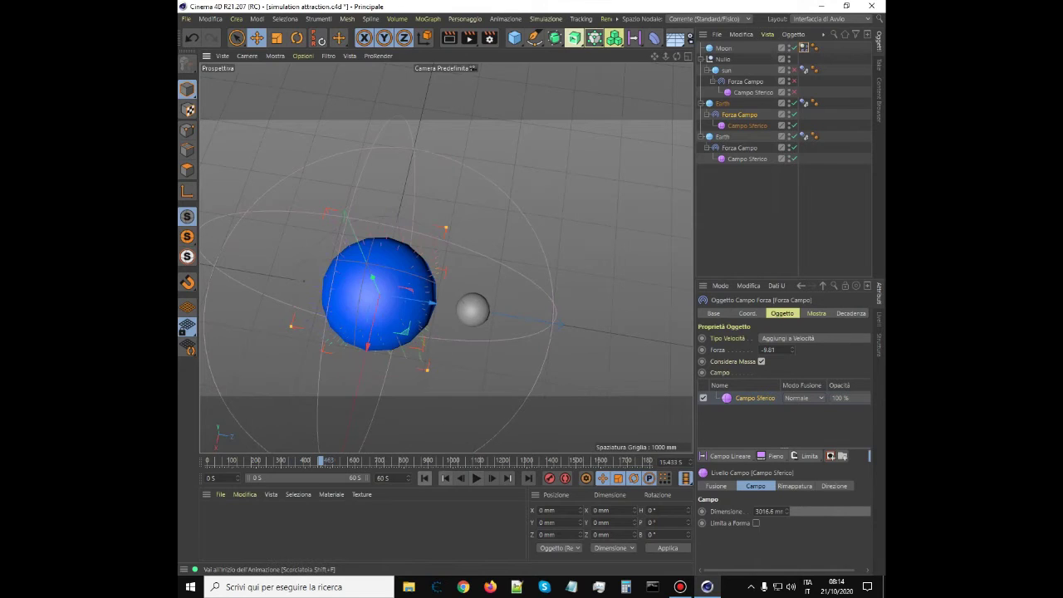
left_click(425, 478)
- Move the Moon away from the Earth along Z to about 3033 mm and play the simulation
left_click_drag(677, 57, 695, 103)
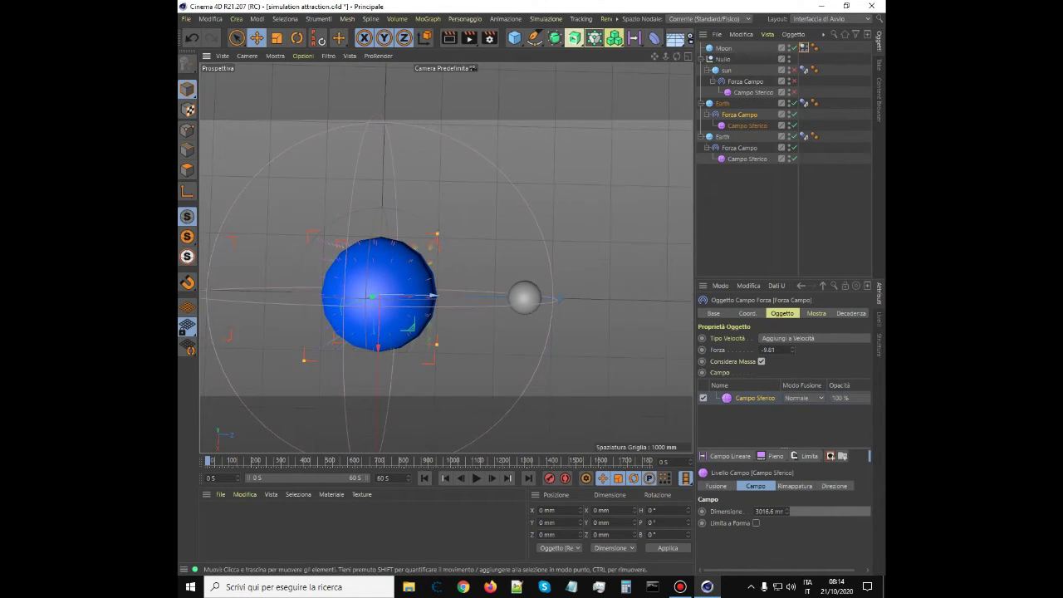
left_click(524, 298)
left_click_drag(577, 298, 607, 299)
left_click(476, 478)
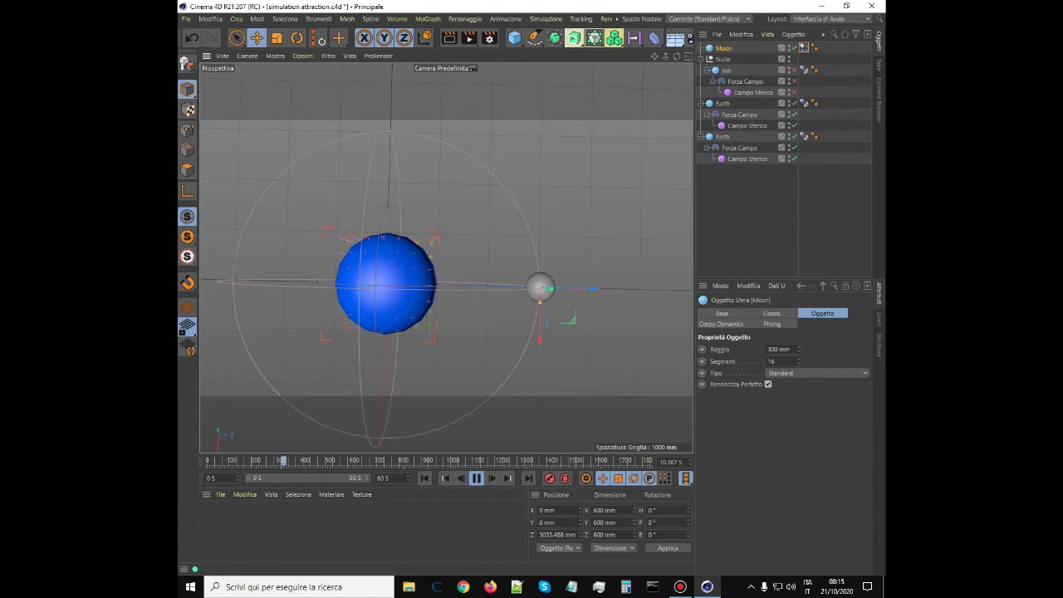
- Enable Personalizza Velocità Iniziale in the Moon's Corpo Dynamics tag, replay the simulation, and return to the start
left_click(727, 71)
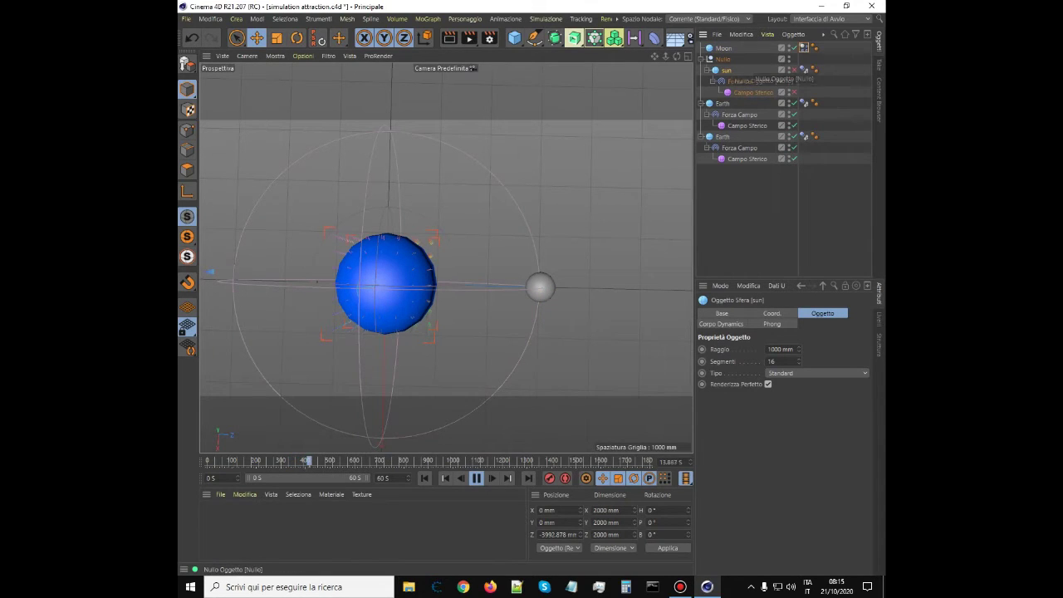
left_click(804, 71)
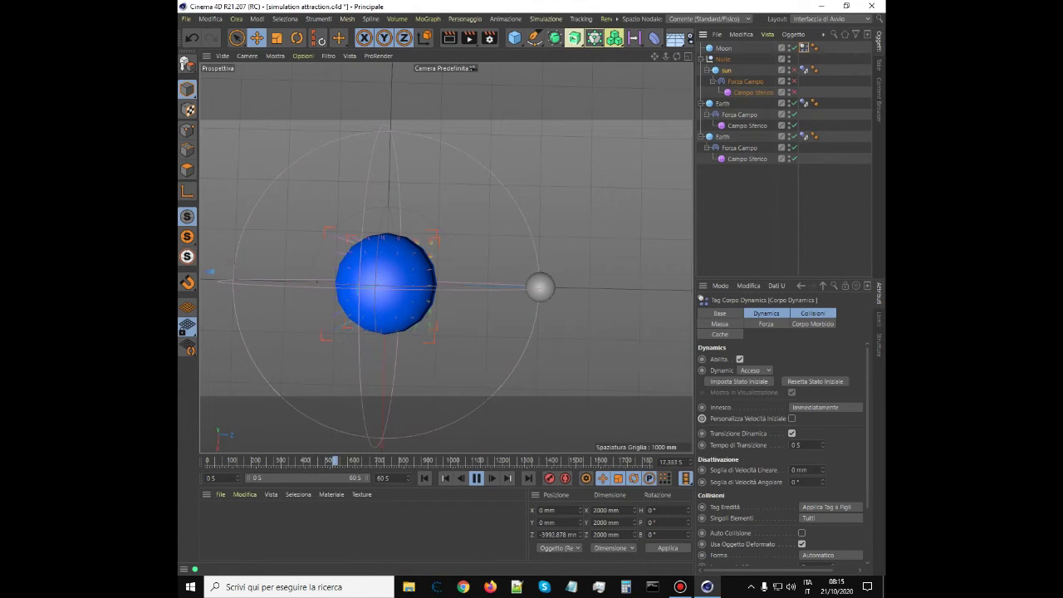
left_click(791, 419)
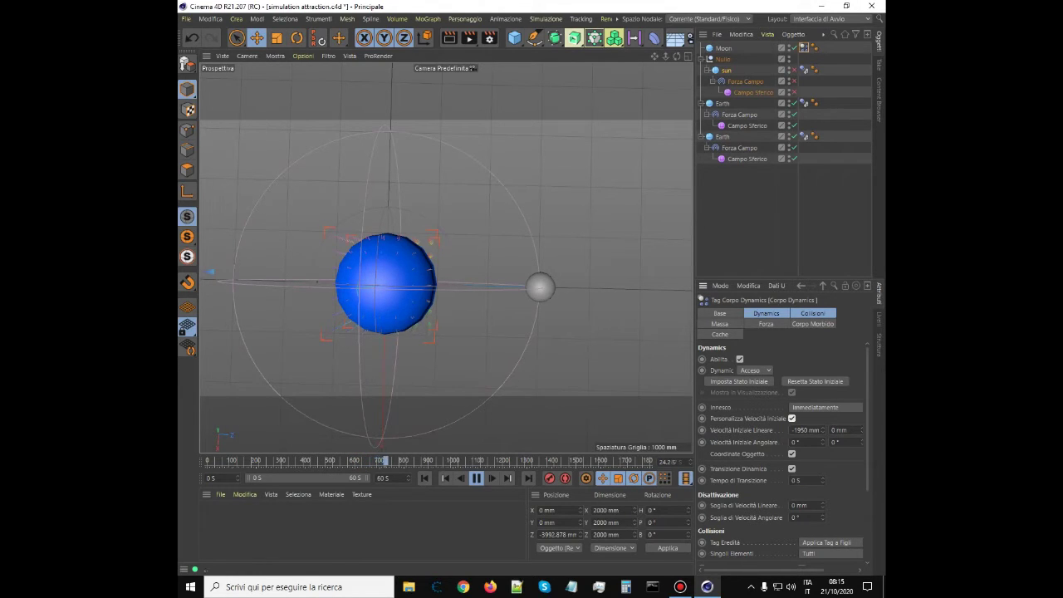
left_click(424, 479)
left_click(476, 479)
left_click(425, 478)
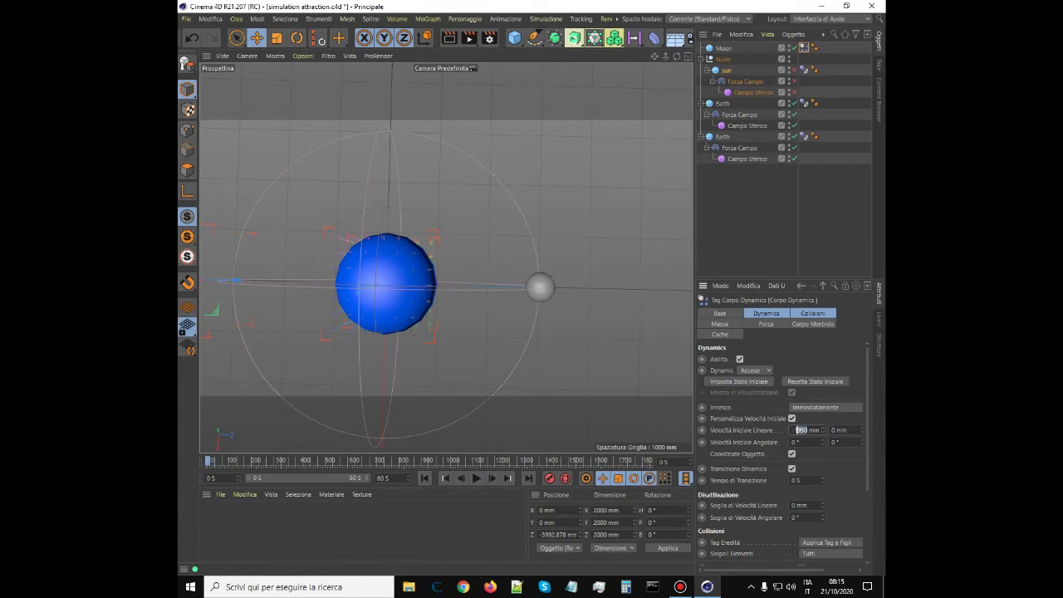
- Try initial linear velocities of -1 mm and -1.5 mm along X for the Moon, playing and rewinding the simulation for each
type("-1")
left_click(476, 478)
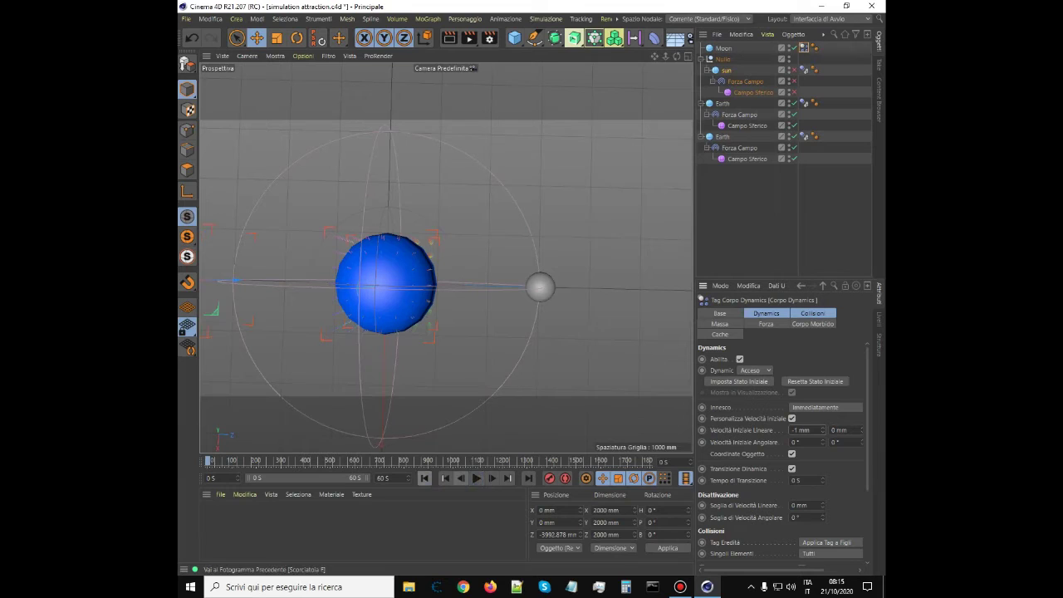
left_click(476, 479)
left_click(425, 478)
left_click(476, 478)
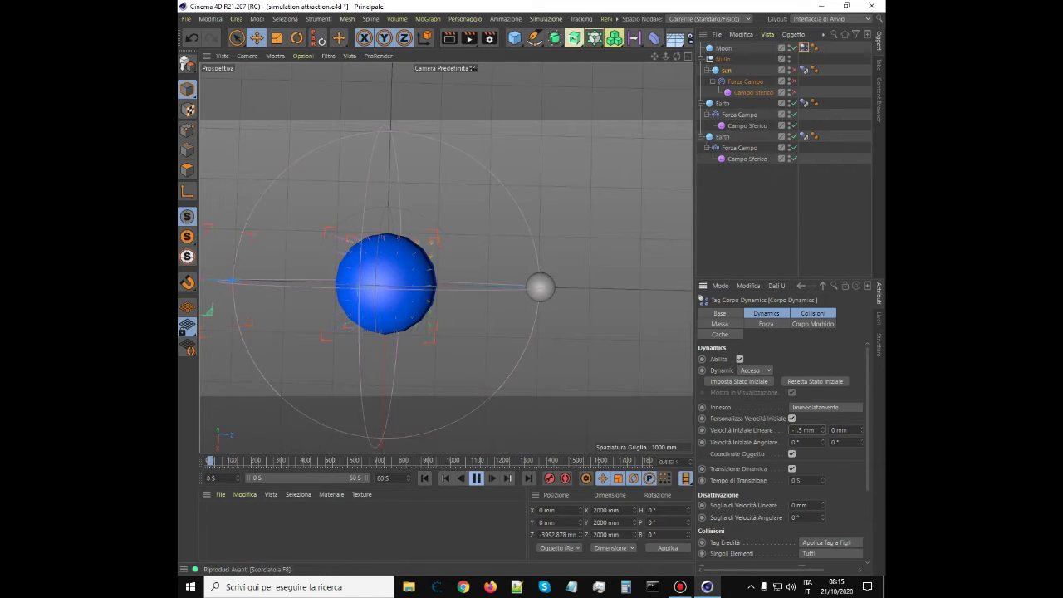
left_click(476, 479)
left_click(425, 479)
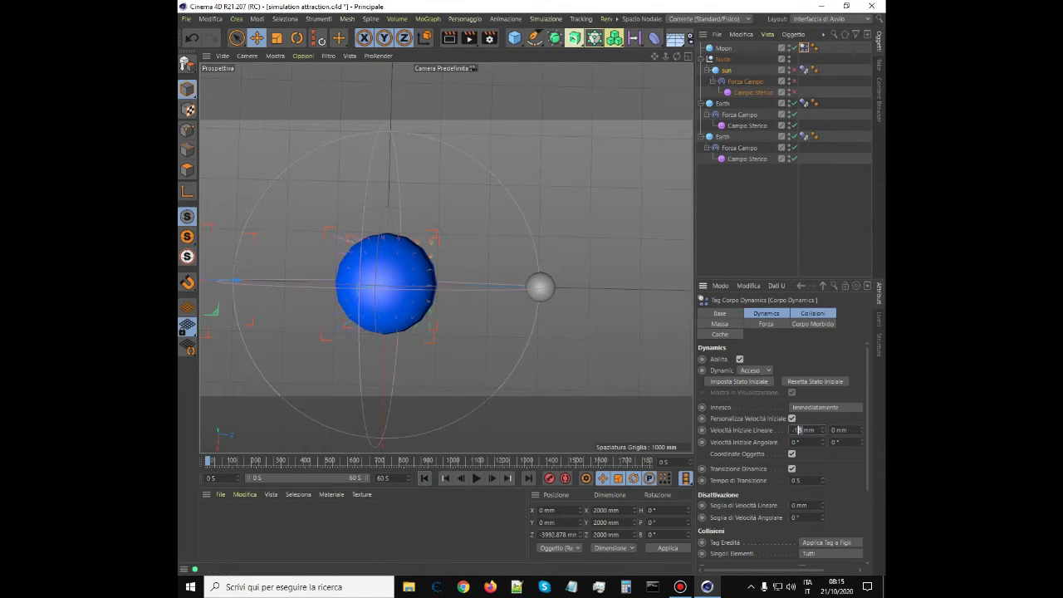
- Set the Moon's first Velocità Iniziale Lineare value to -100 mm, play the simulation, and return to the start
type("-100")
key("Return")
left_click(476, 477)
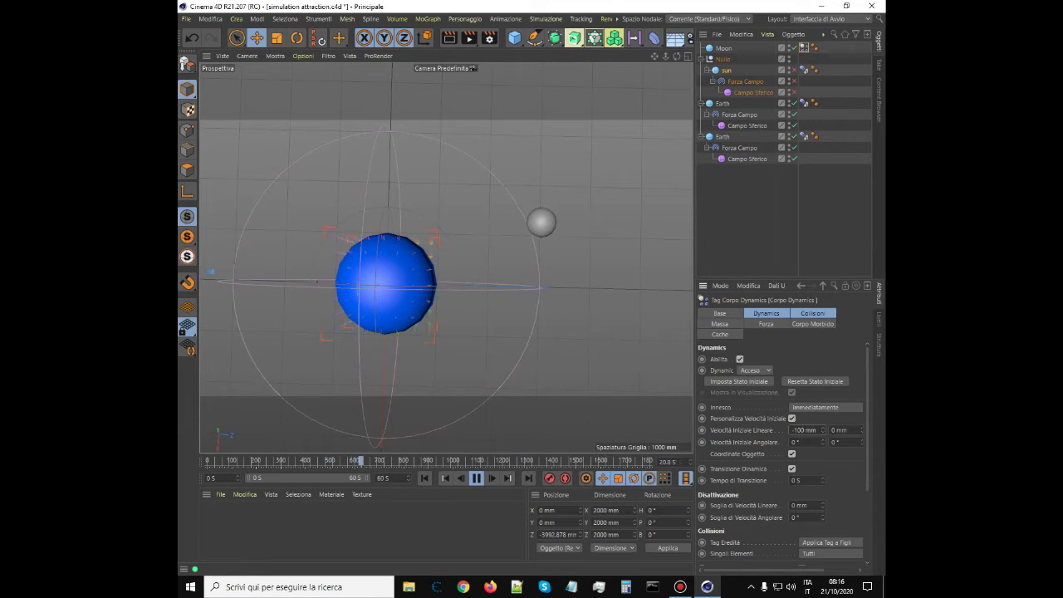
left_click(476, 478)
left_click(425, 477)
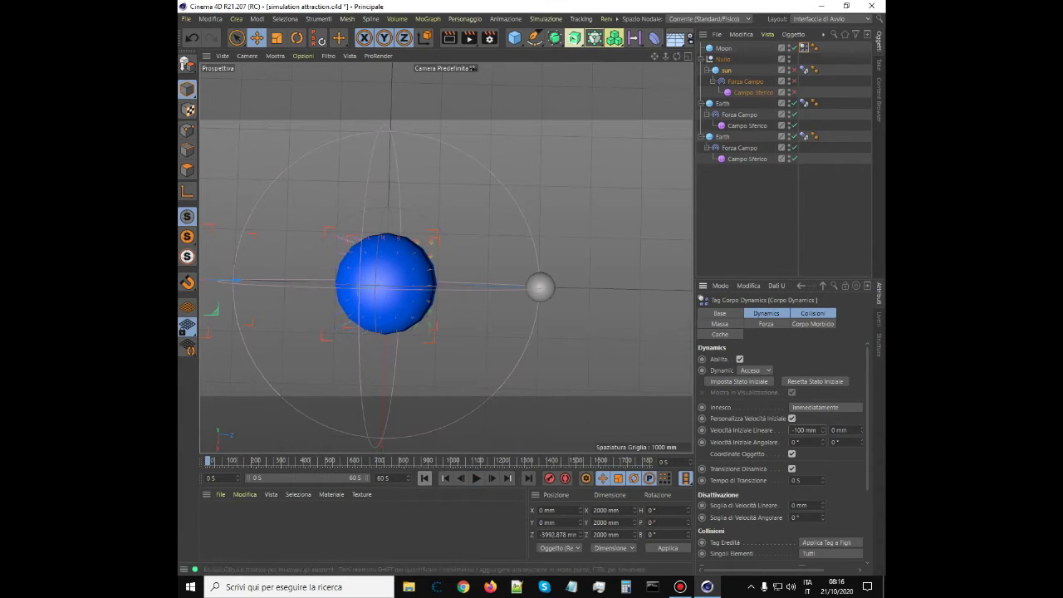
- Set the Moon's first Velocità Iniziale Lineare value to -90 mm, play the simulation, and return to the start
left_click(476, 478)
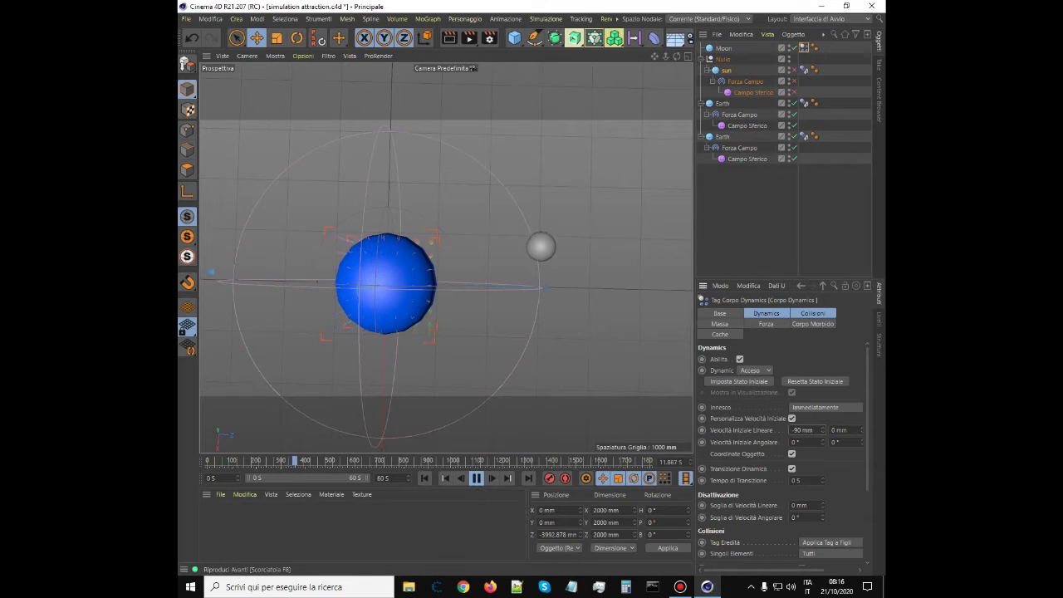
scroll(459, 303, "down", 2)
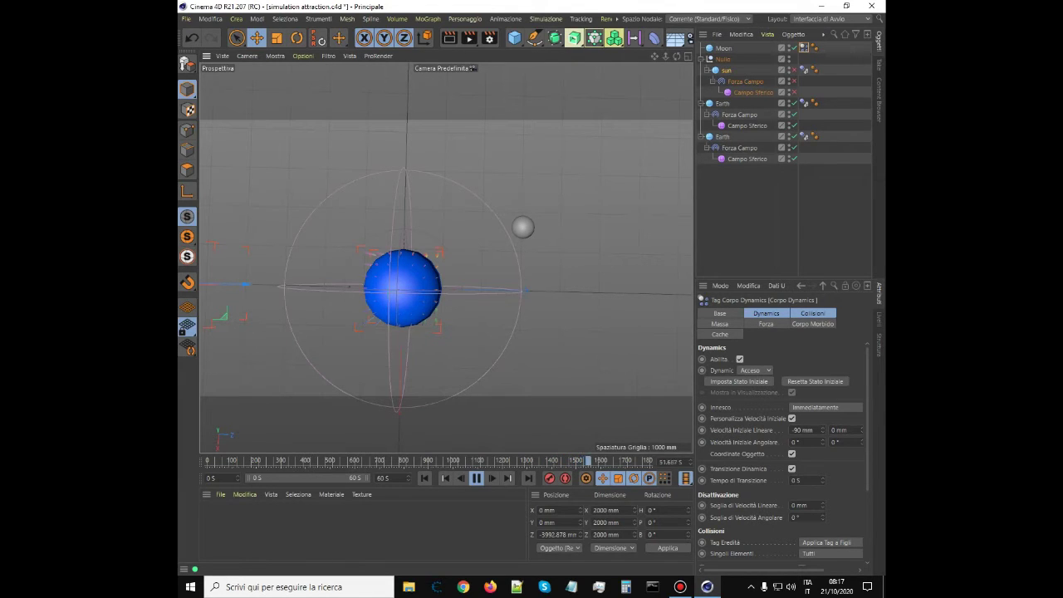
left_click(477, 478)
left_click(424, 478)
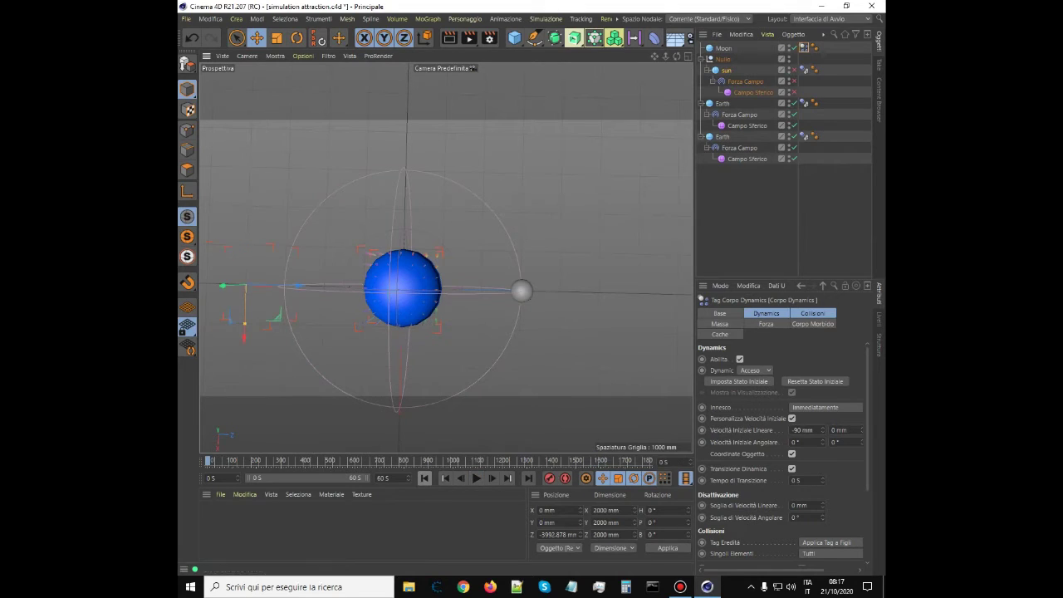
- Move the Moon slightly towards the Earth along Z to about 2962 mm, play the simulation, and return to the start
left_click(518, 290)
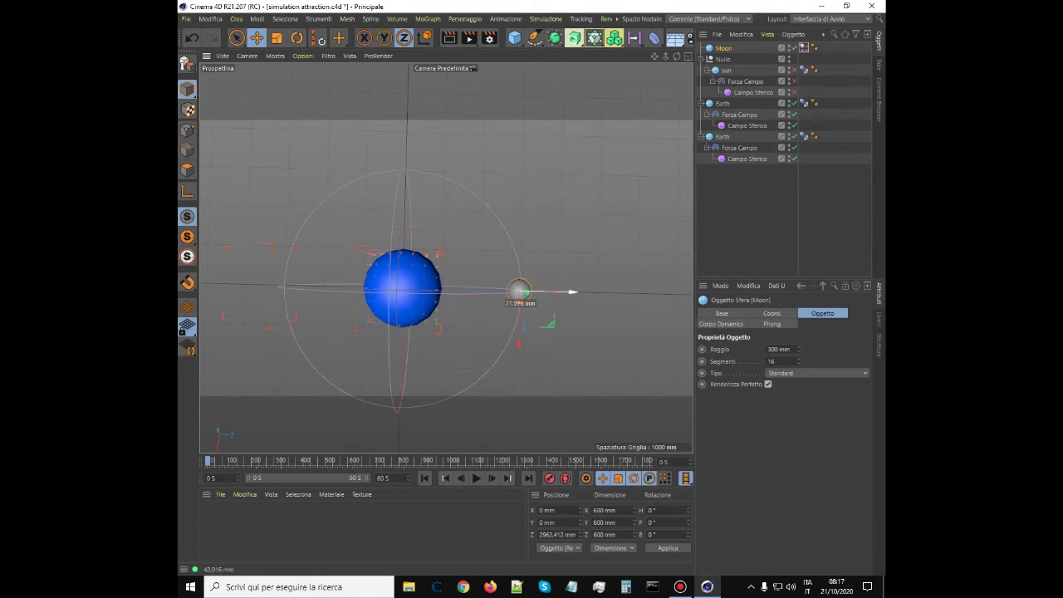
left_click(477, 478)
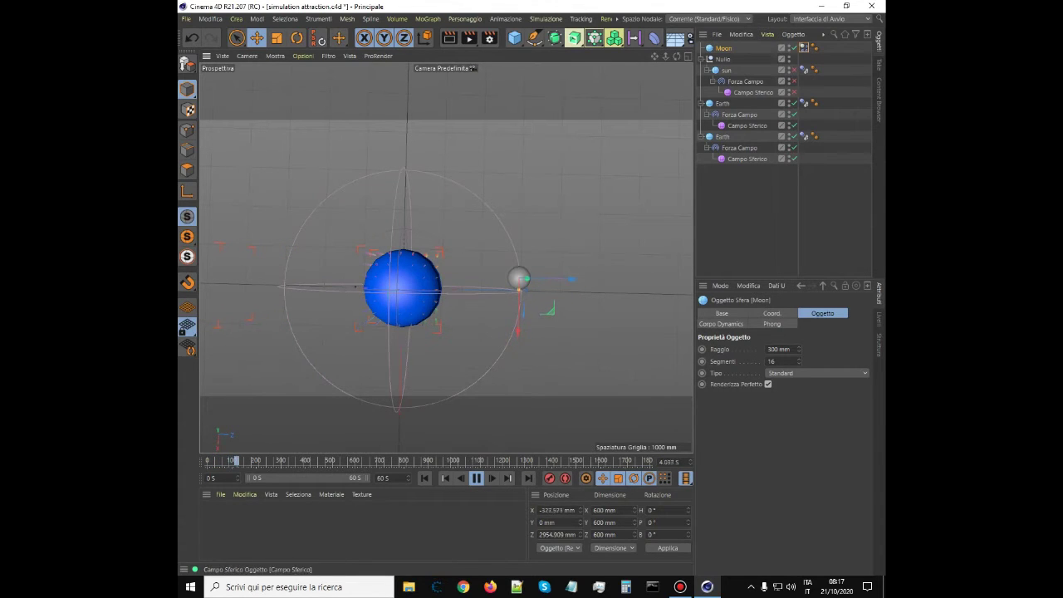
scroll(528, 256, "down", 1)
scroll(528, 256, "up", 12)
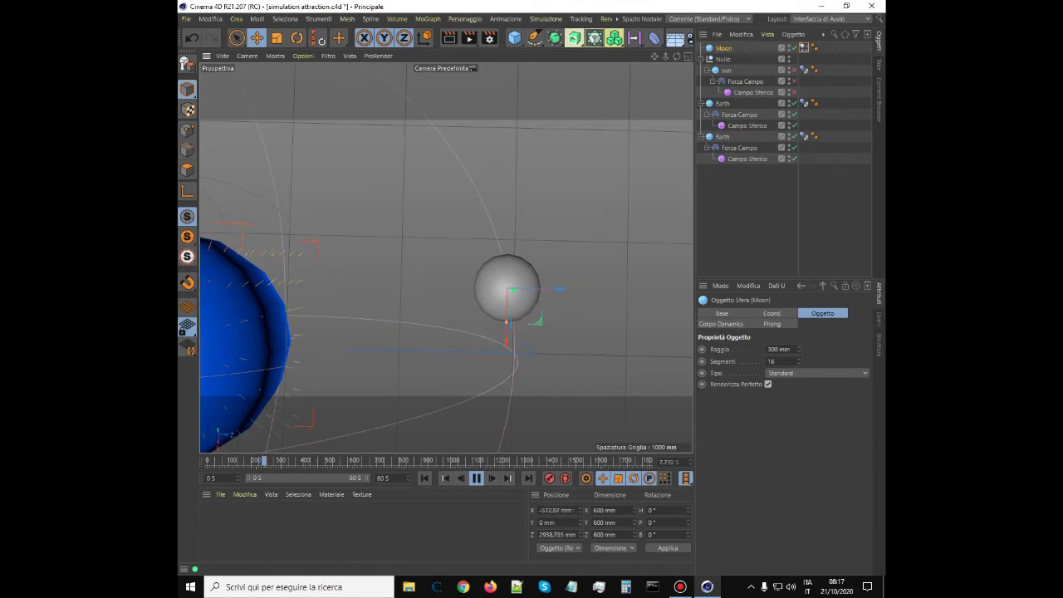
scroll(572, 257, "down", 6)
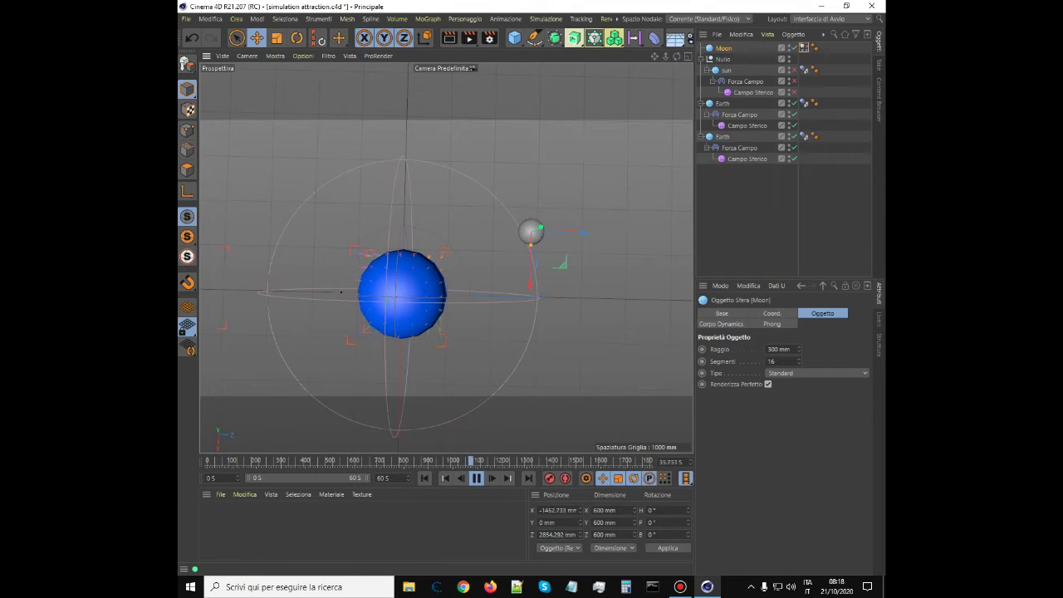
left_click(476, 478)
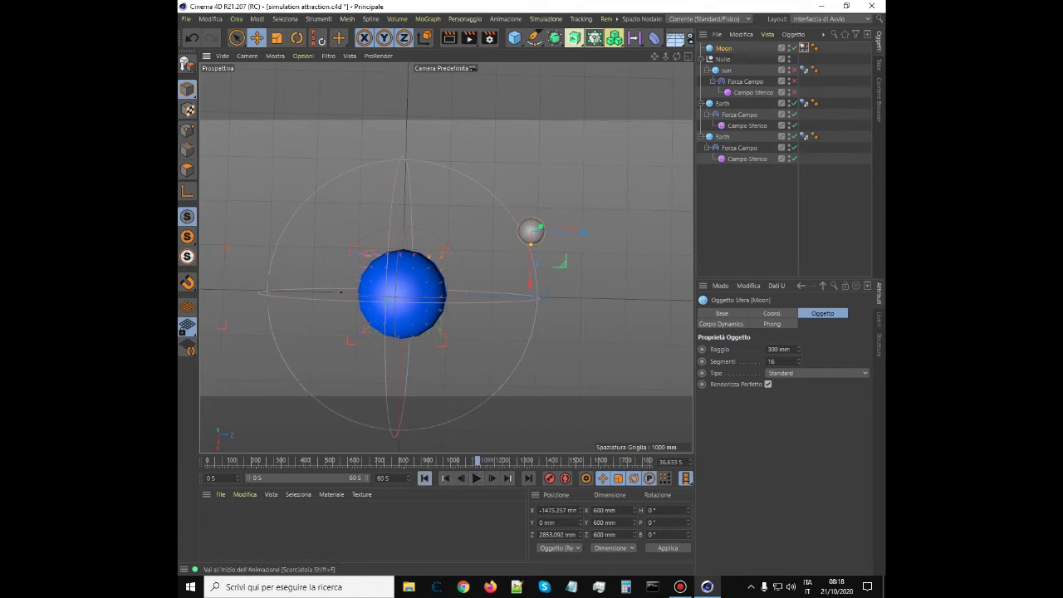
left_click(425, 479)
- Reactivate the sun with its Forza Campo and Campo Sferico, briefly play the simulation, and return to the start
scroll(544, 293, "up", 10)
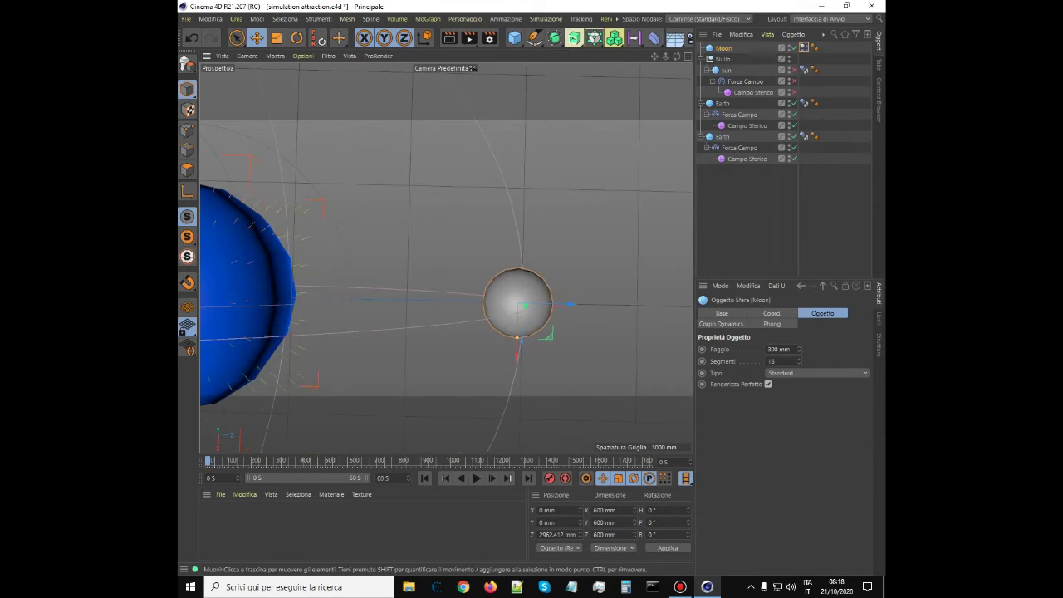
scroll(564, 288, "down", 10)
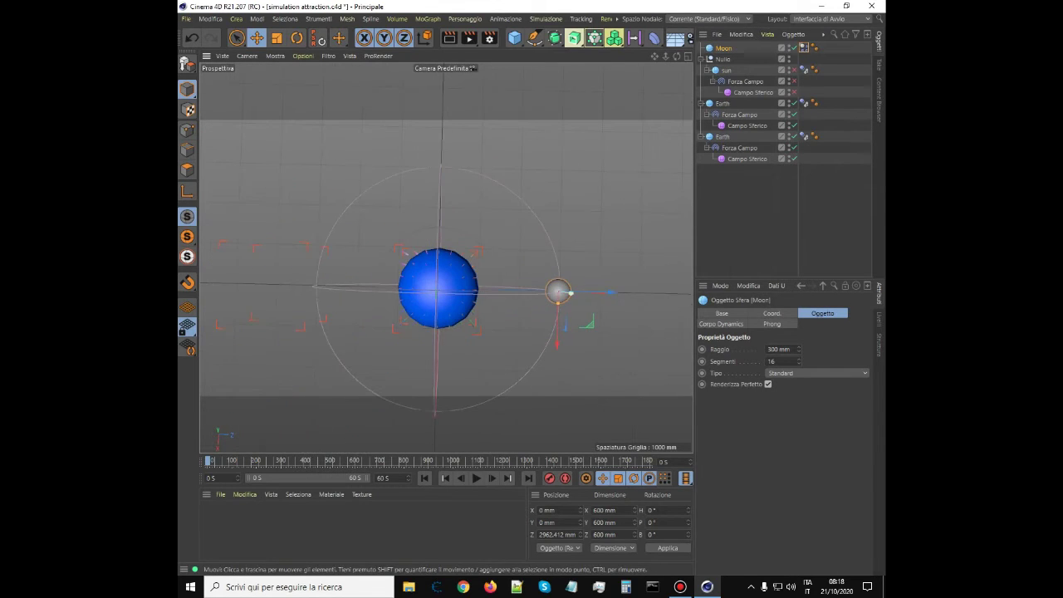
scroll(545, 283, "down", 6)
scroll(545, 283, "up", 5)
scroll(545, 283, "up", 5)
scroll(564, 287, "down", 8)
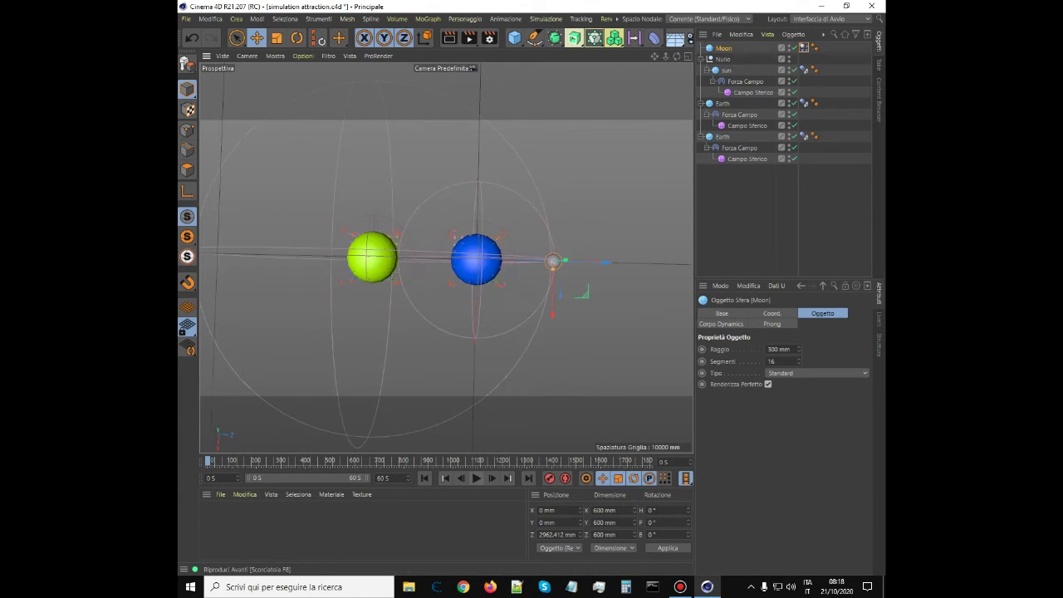
left_click(476, 478)
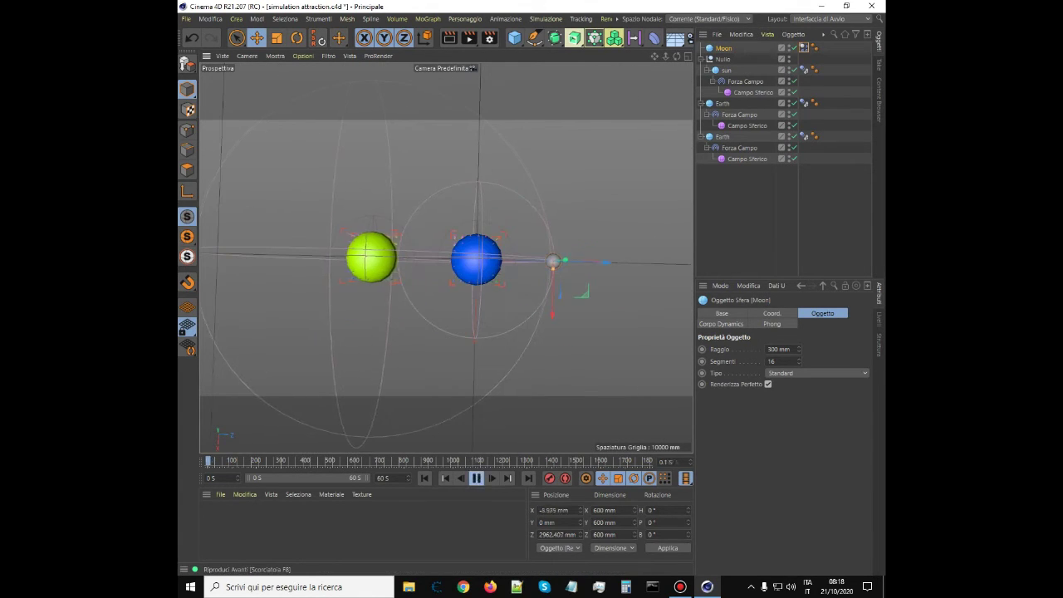
left_click(476, 479)
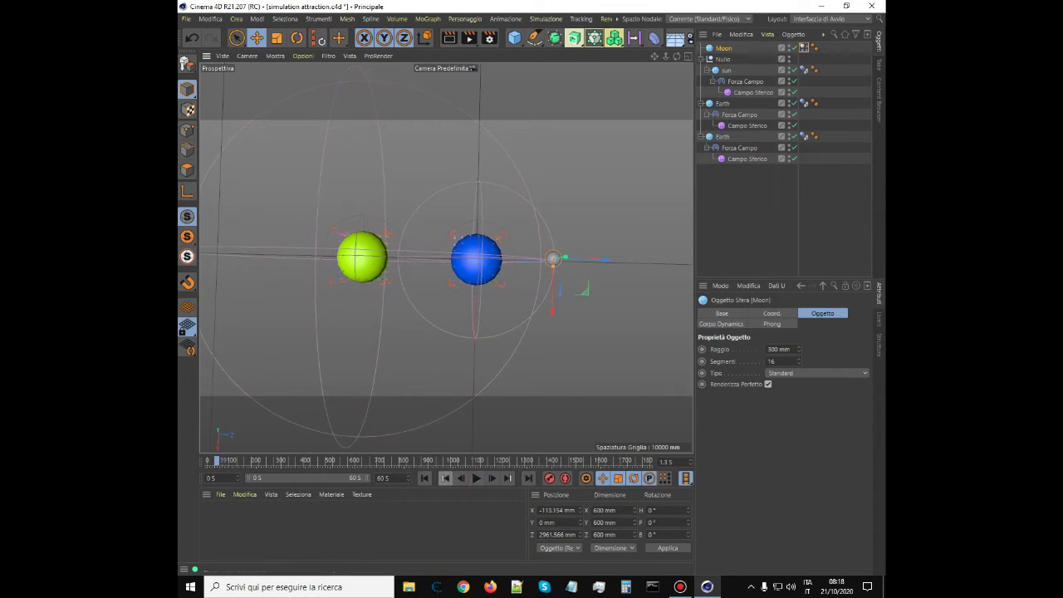
left_click(425, 478)
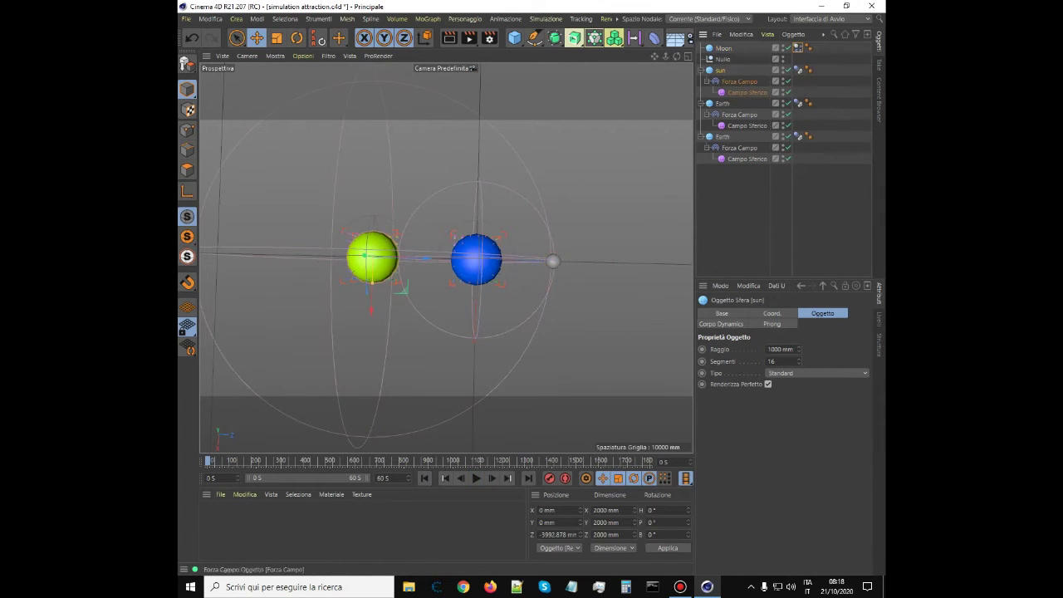
- Take the sun out of the Nullo and play the simulation, examining the Moon's path near both spheres up close
left_click(476, 479)
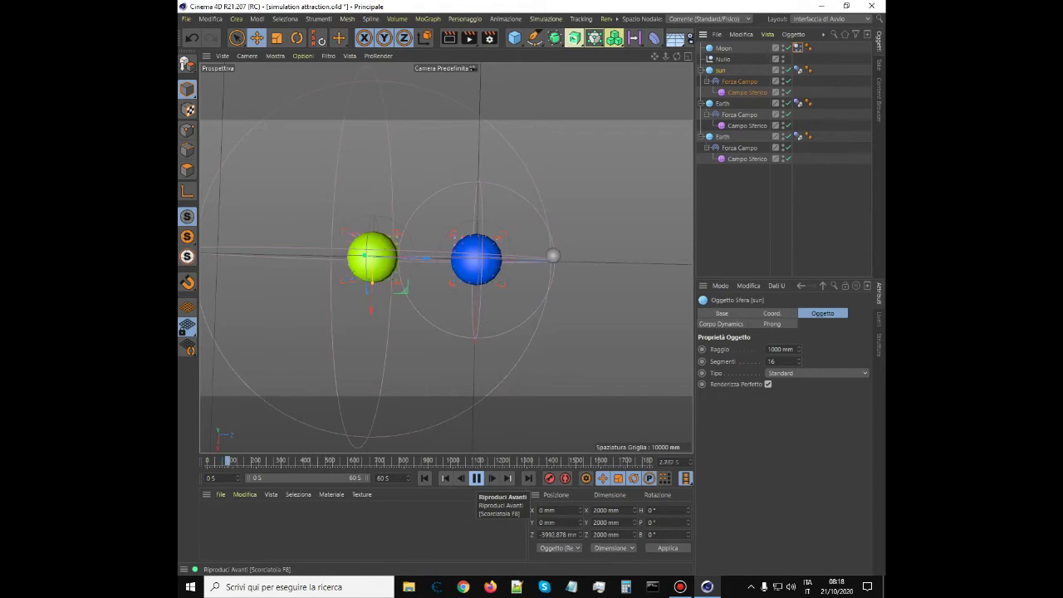
scroll(570, 238, "up", 8)
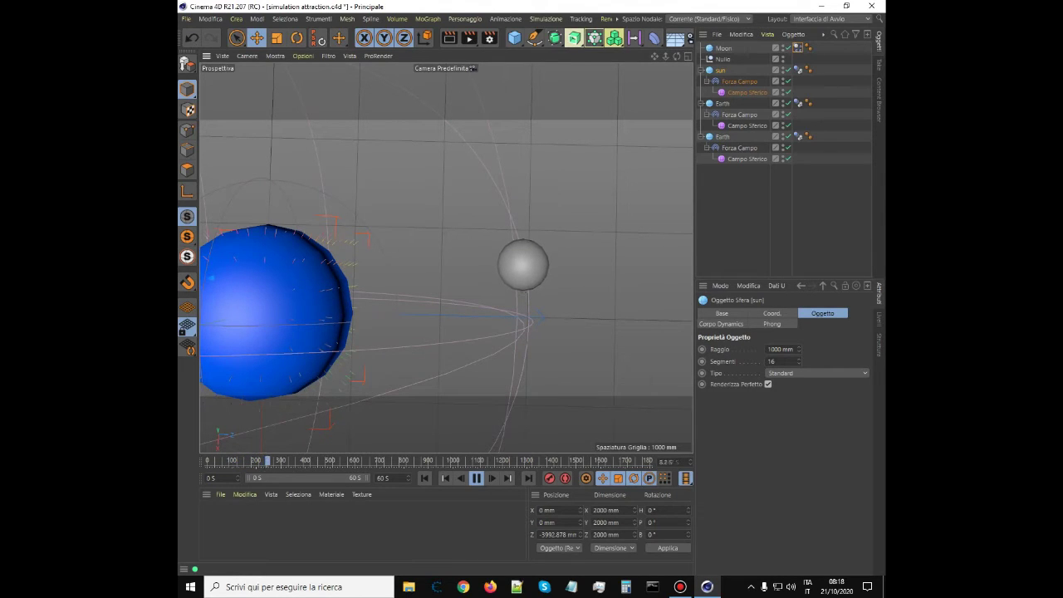
scroll(523, 249, "up", 6)
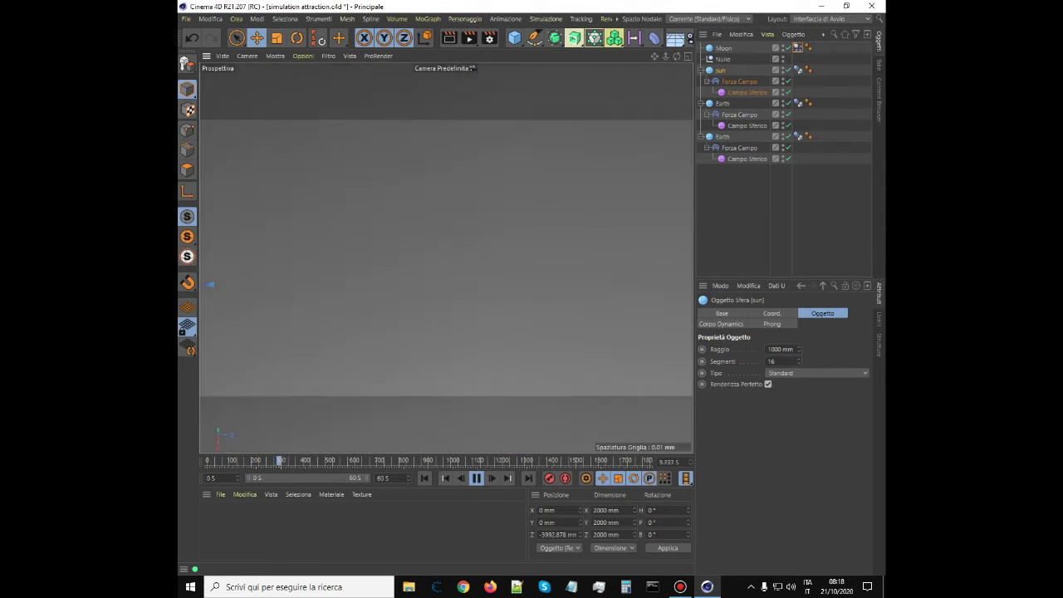
scroll(523, 249, "down", 3)
scroll(447, 257, "down", 3)
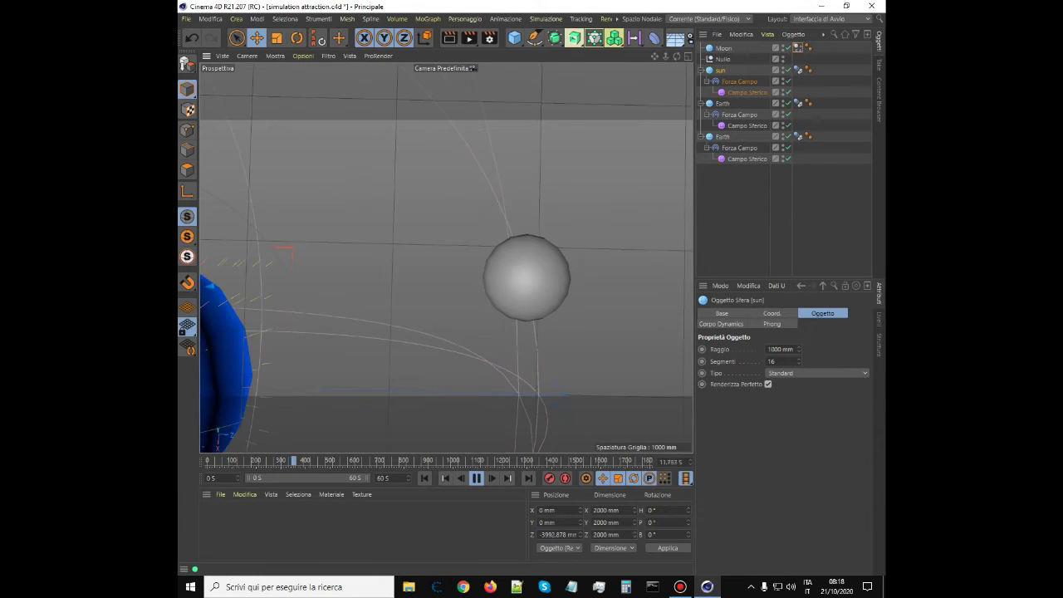
scroll(555, 341, "down", 6)
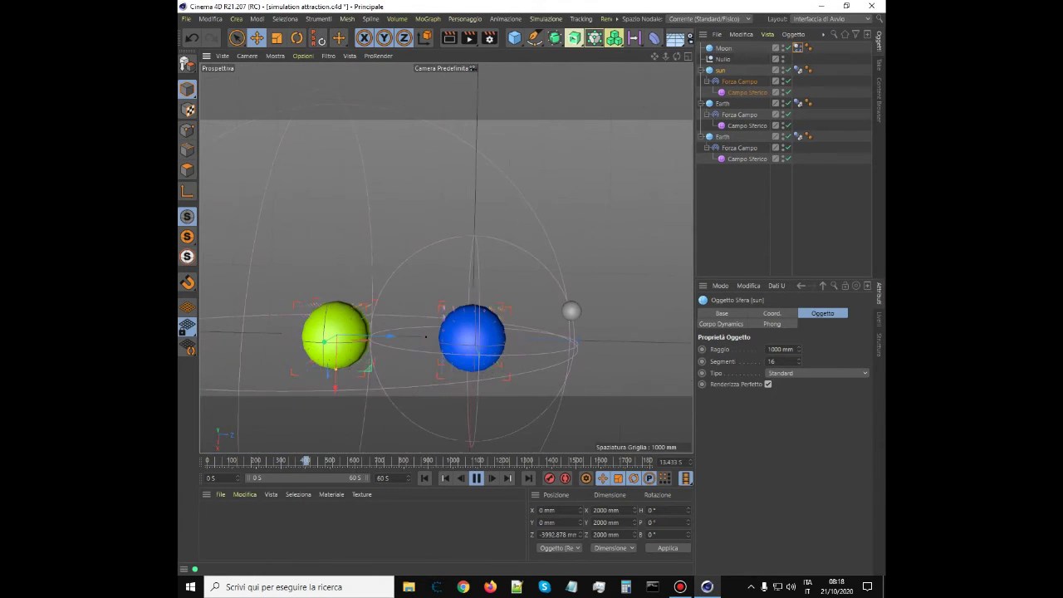
scroll(546, 378, "up", 2)
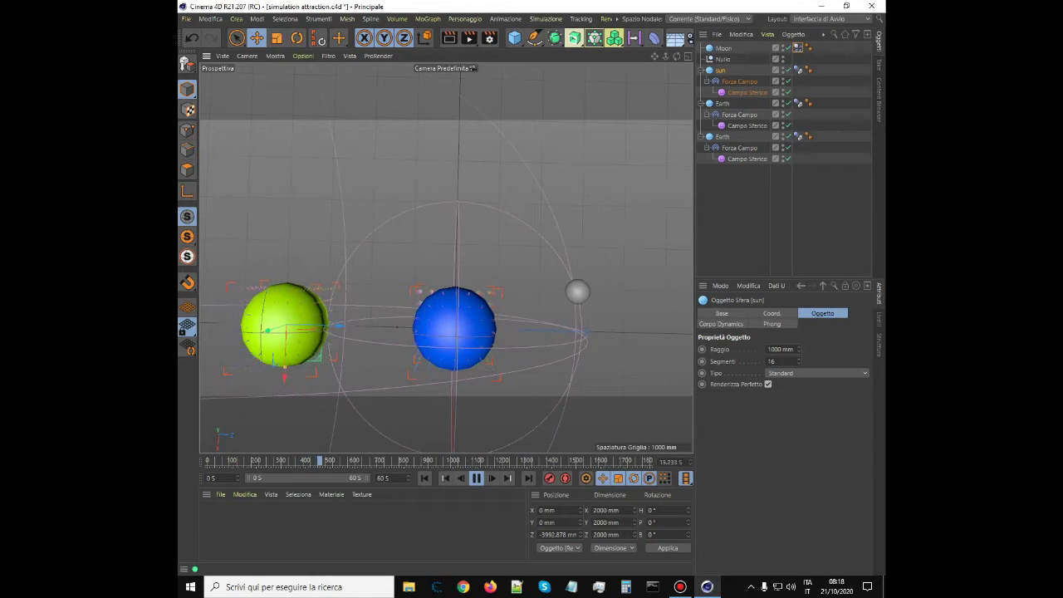
scroll(596, 292, "up", 6)
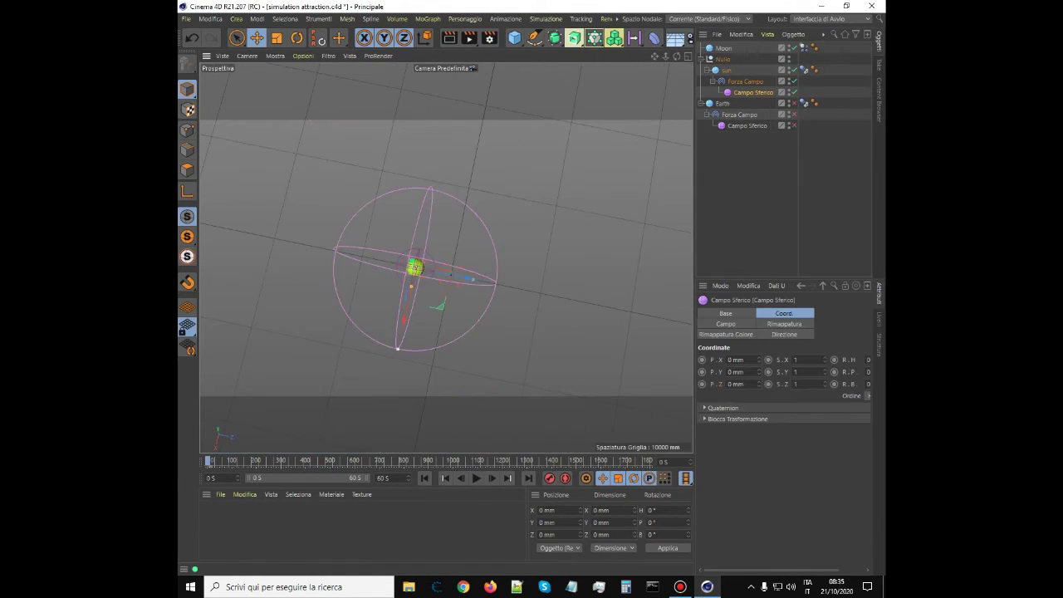
- Play the simulation with only the sun's field active and examine the Moon's motion around the sun
left_click(476, 479)
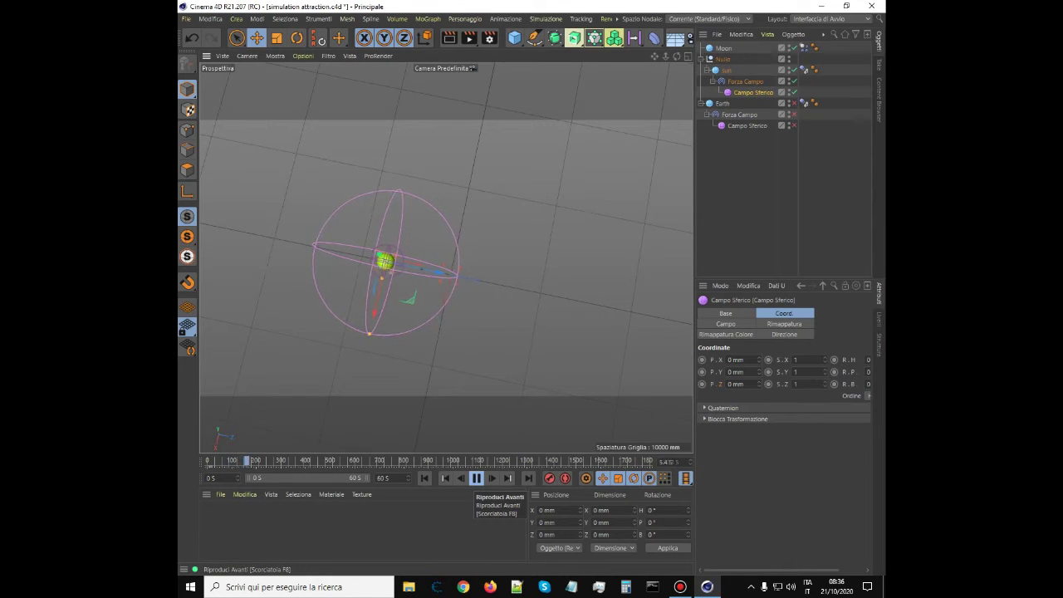
scroll(387, 258, "up", 10)
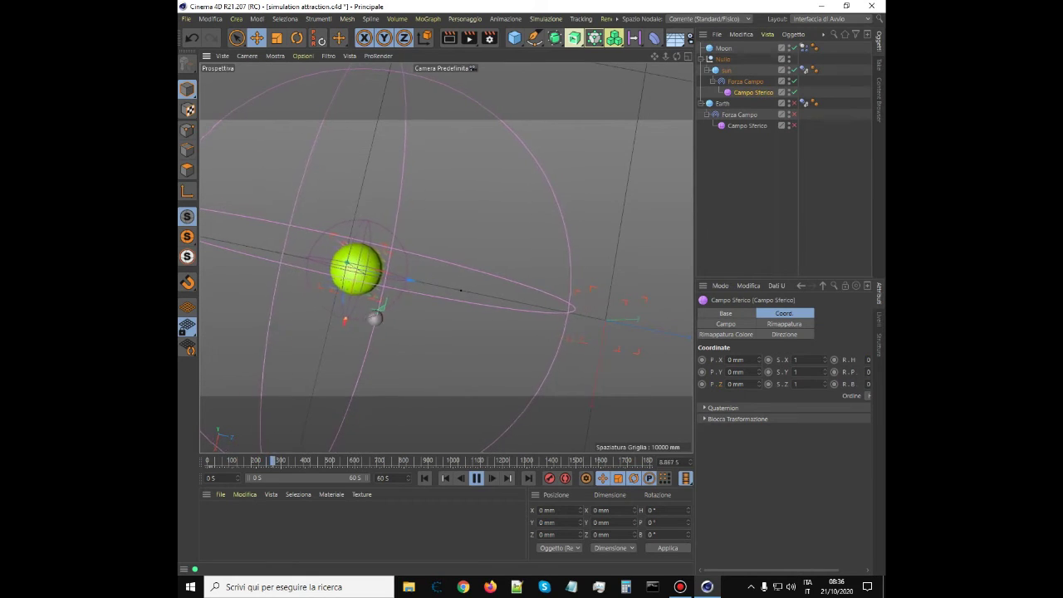
scroll(589, 261, "down", 5)
scroll(589, 261, "up", 6)
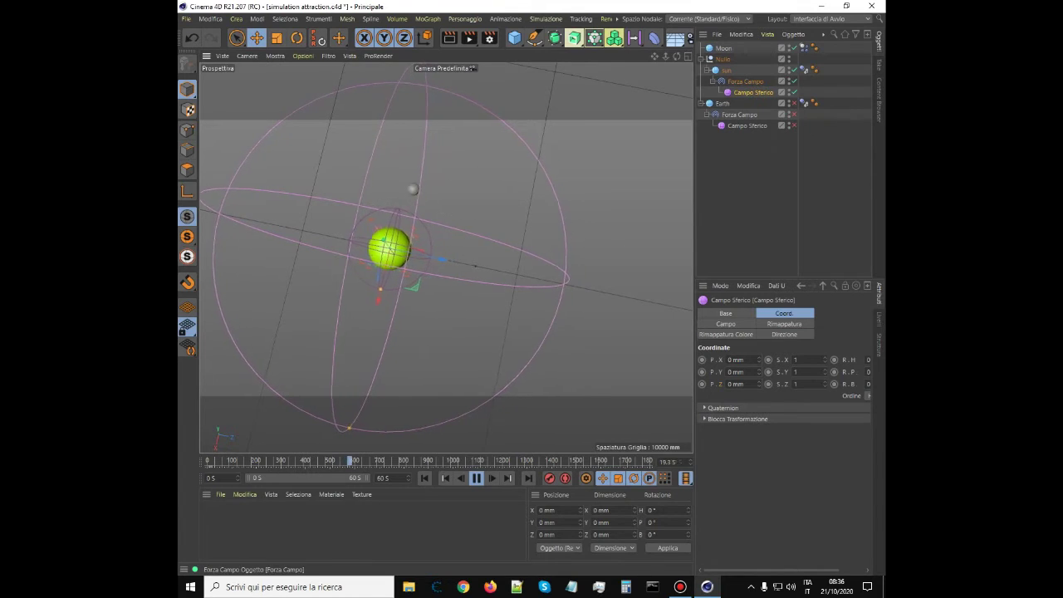
- Open the Moon's Corpo Dynamics tag settings and extend the animation's end time to 120 s
left_click(803, 48)
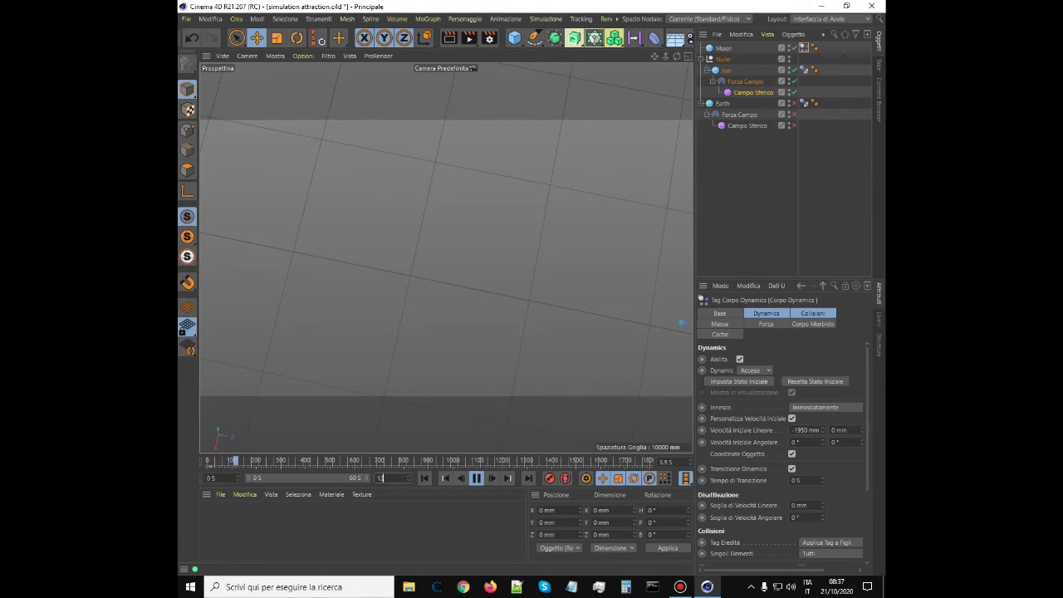
type("0")
key("Return")
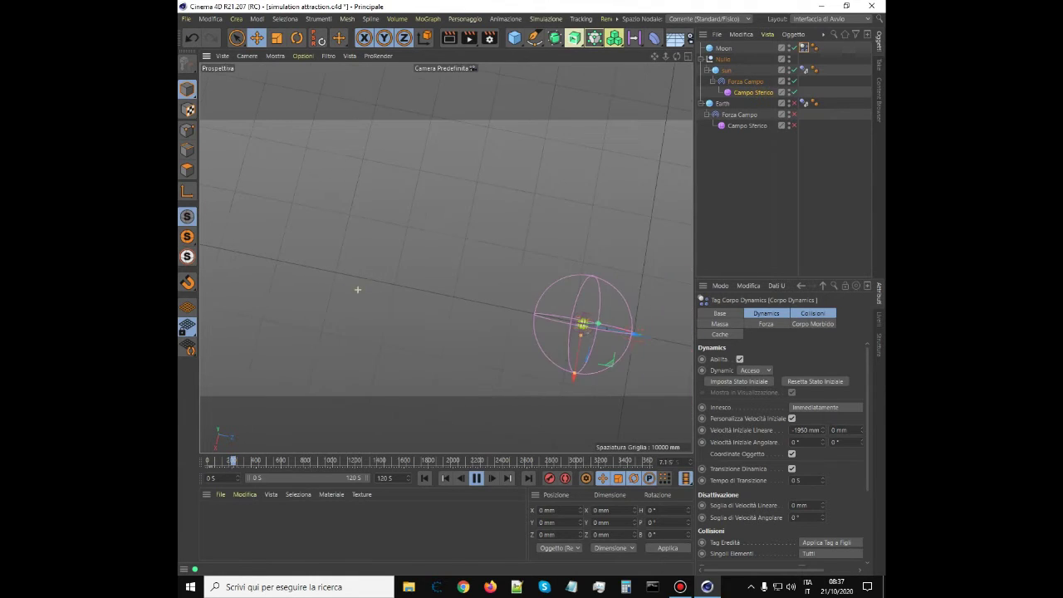
- Examine the Moon's path around the sun as the simulation plays, restarting it once from the beginning
scroll(486, 304, "up", 15)
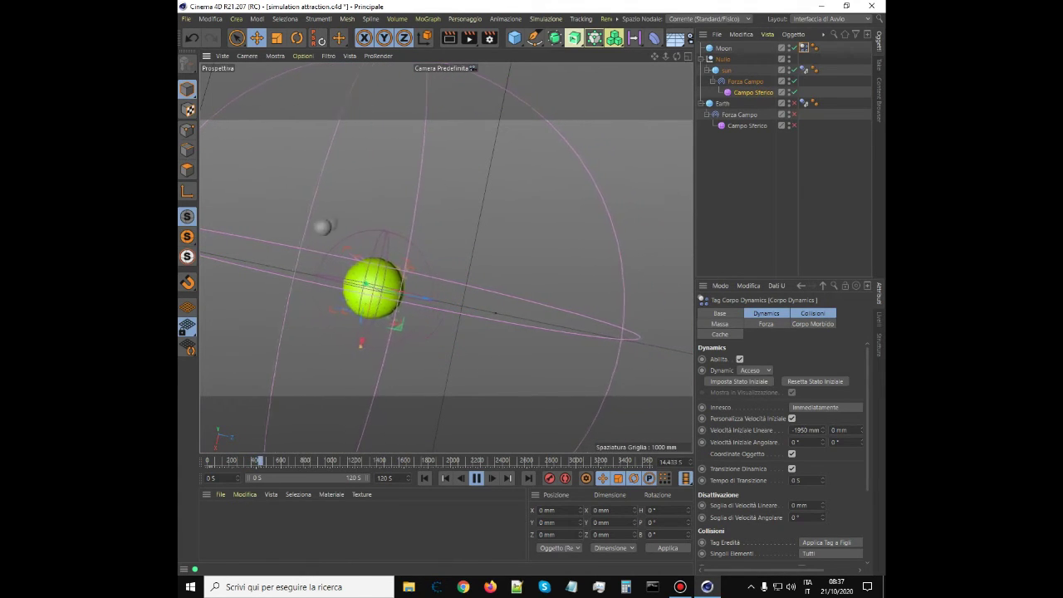
scroll(446, 258, "down", 5)
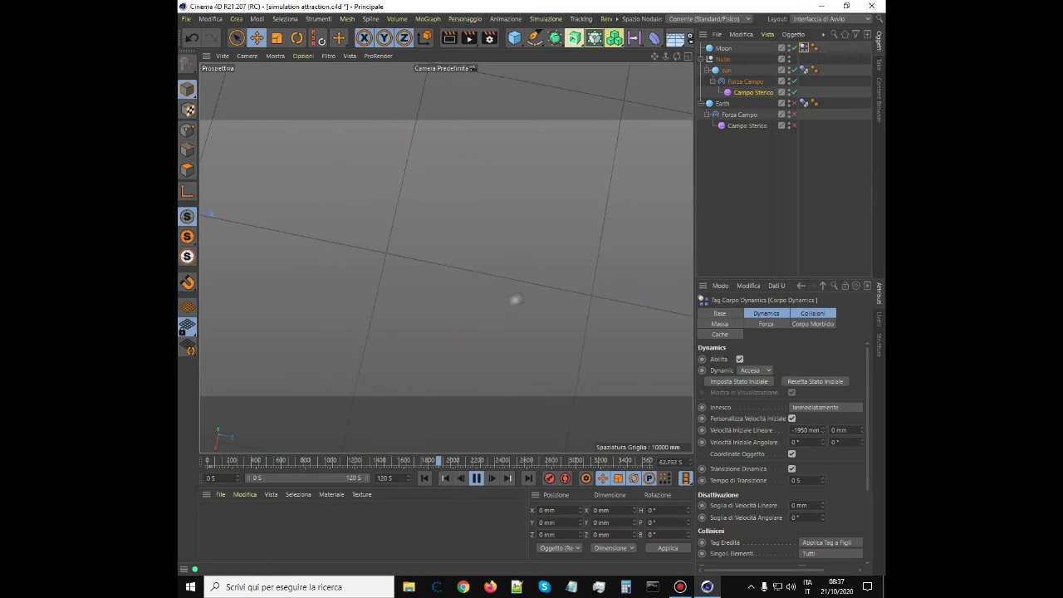
left_click(425, 479)
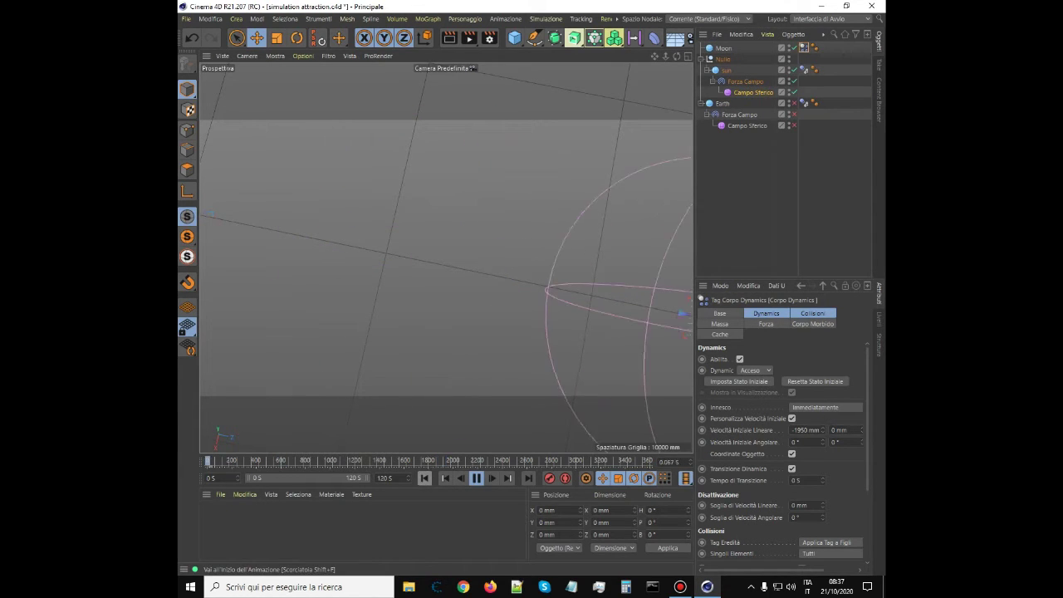
scroll(332, 299, "down", 1)
scroll(331, 294, "down", 2)
scroll(331, 293, "up", 5)
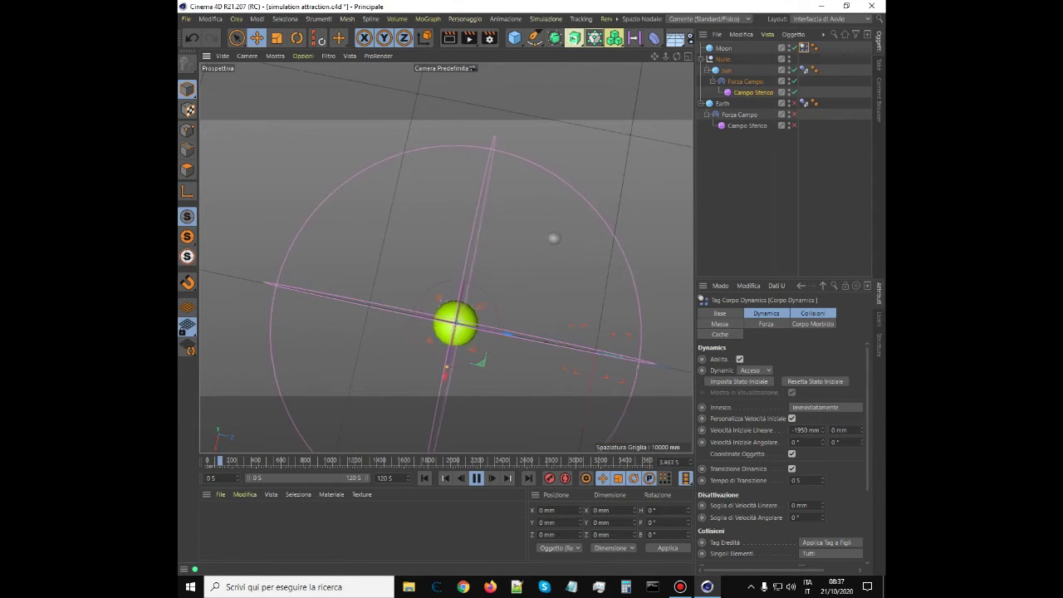
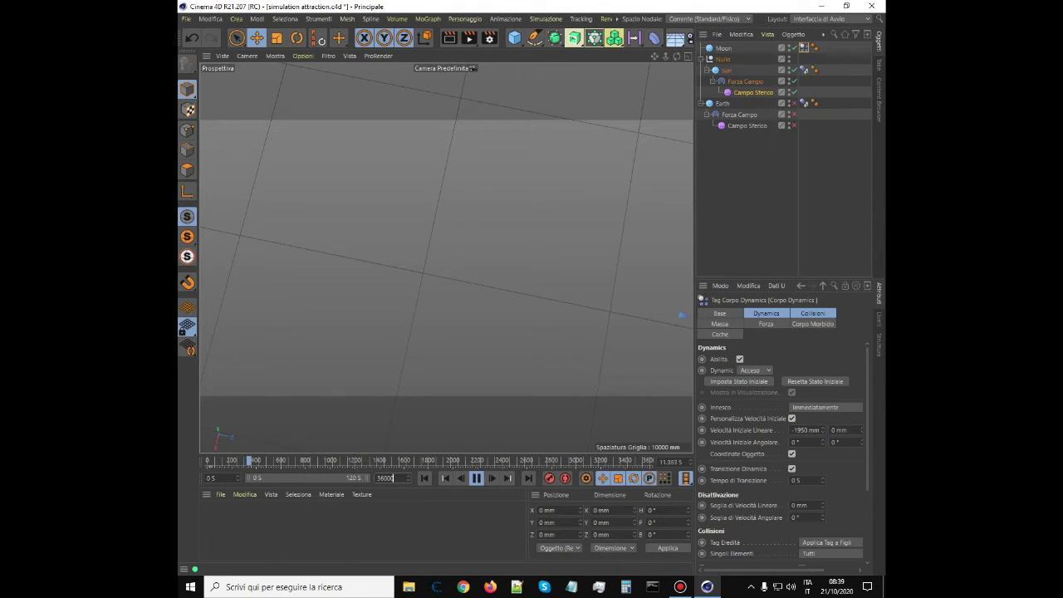
- Extend the animation's end time to 36000 s, select the Moon, and examine its orbit around the sun as the simulation plays
key("Return")
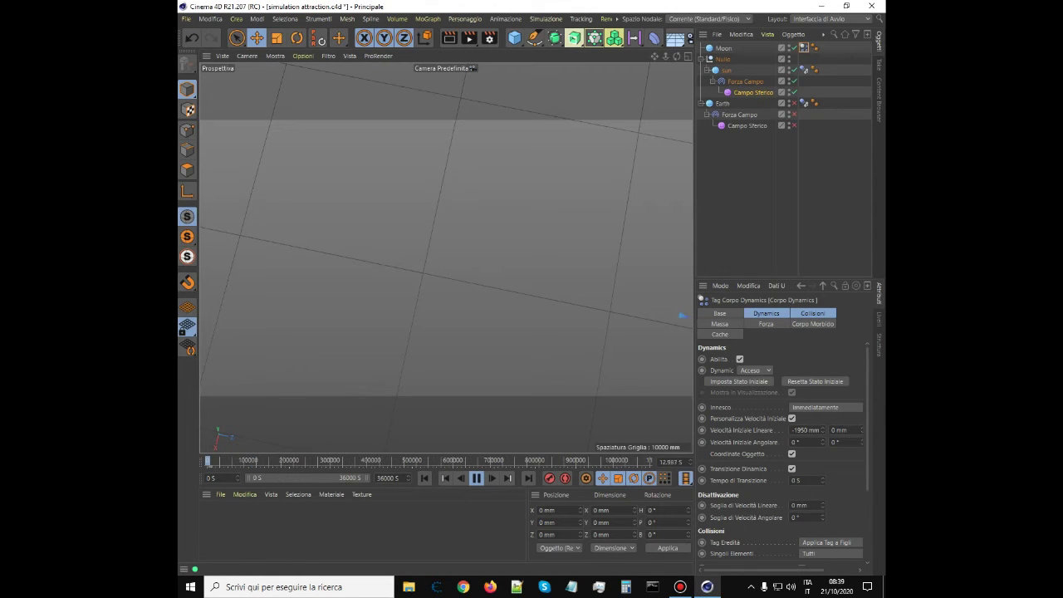
scroll(346, 294, "down", 5)
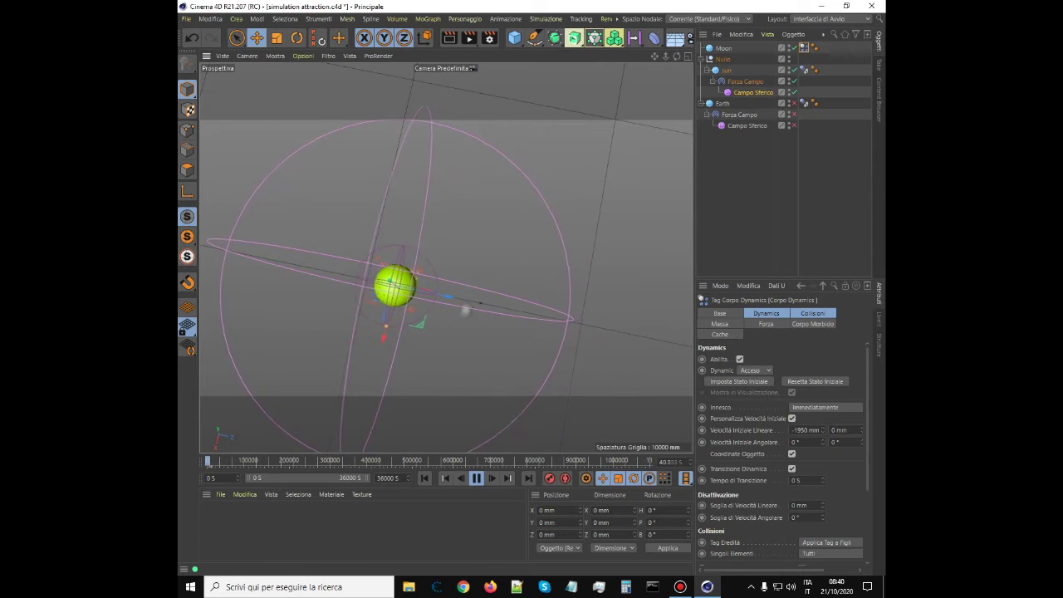
scroll(584, 251, "down", 6)
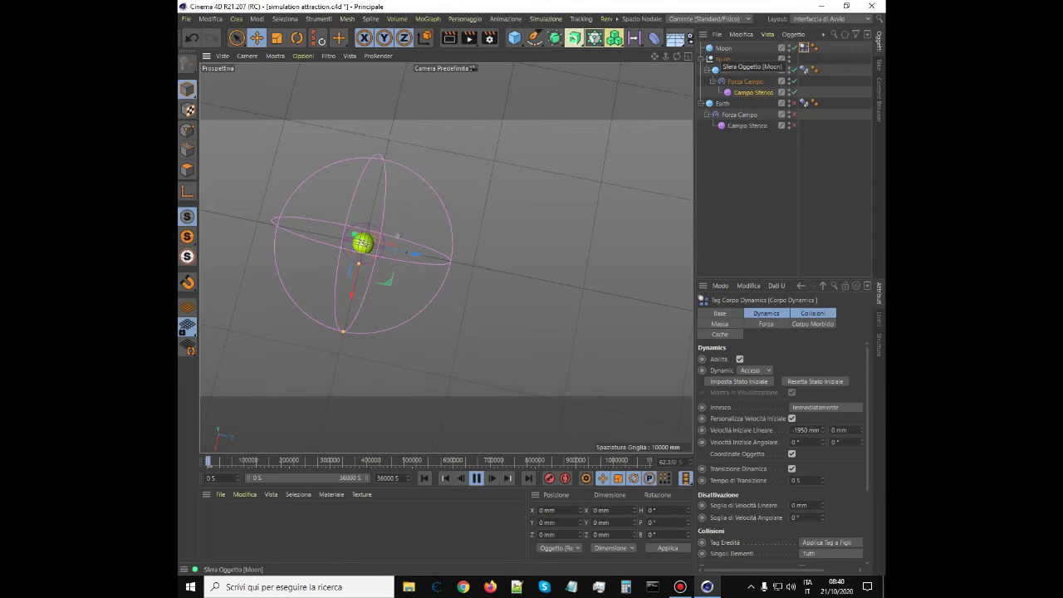
left_click(723, 48)
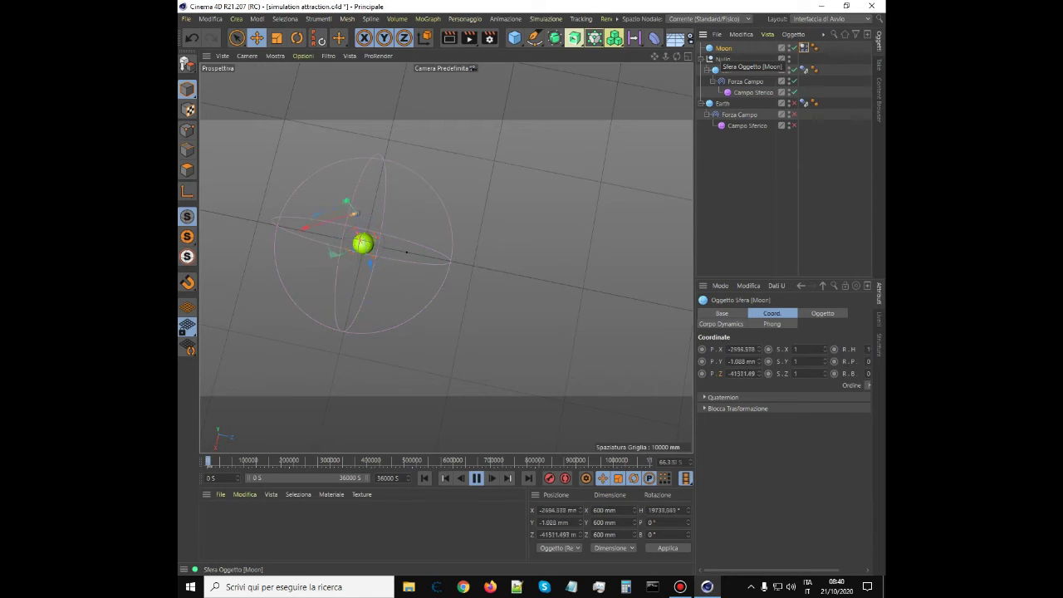
scroll(331, 254, "up", 6)
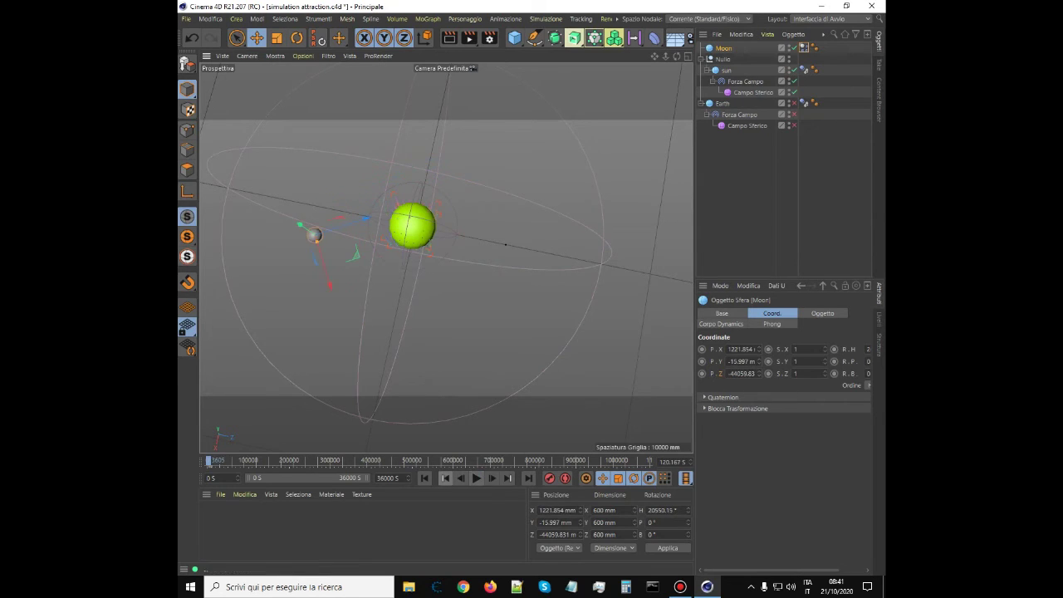
- Replay the simulation from the start with the Moon selected, examine its orbit around the moving sun, and return to the start
left_click(425, 479)
scroll(587, 367, "down", 5)
scroll(589, 372, "up", 6)
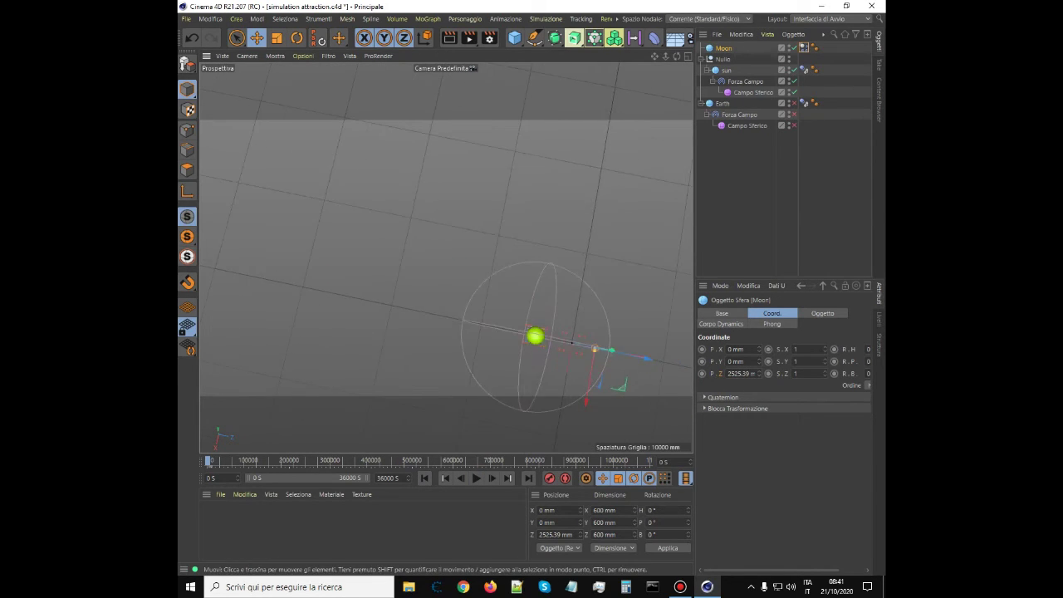
left_click(476, 478)
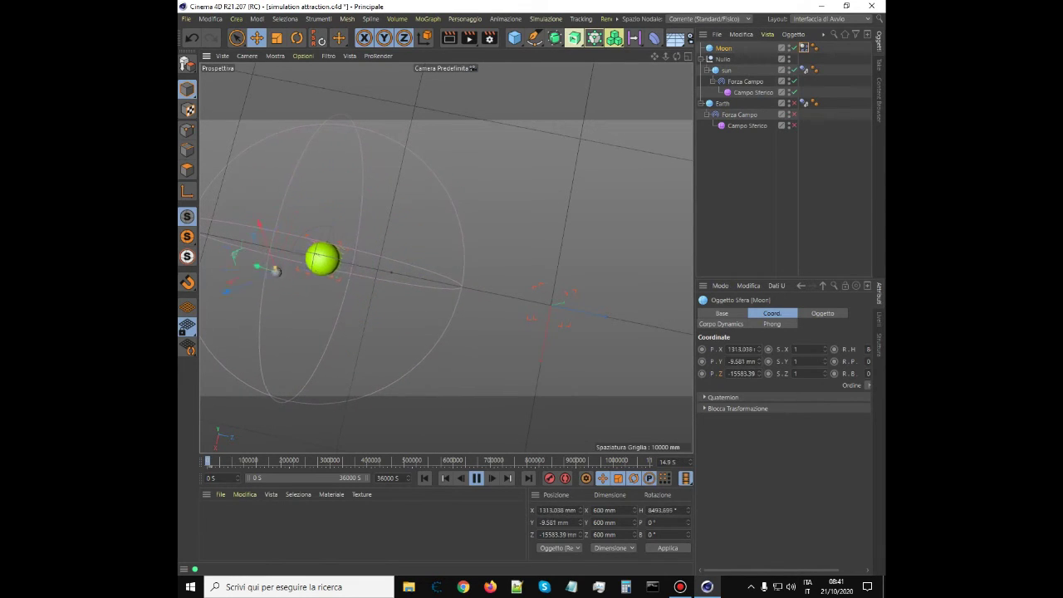
scroll(548, 241, "down", 3)
scroll(424, 262, "up", 2)
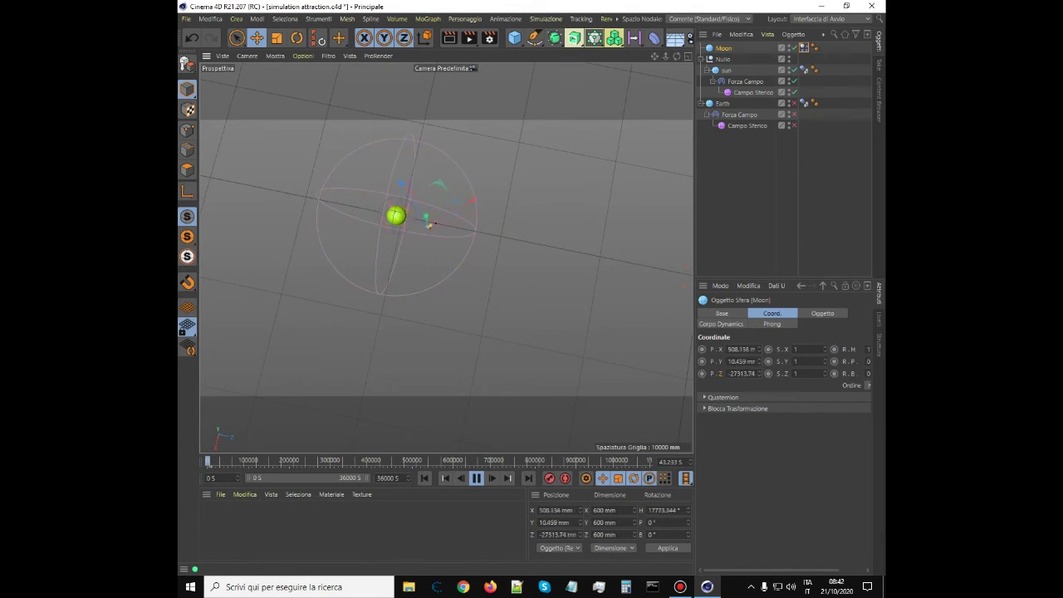
left_click(476, 478)
key("F8")
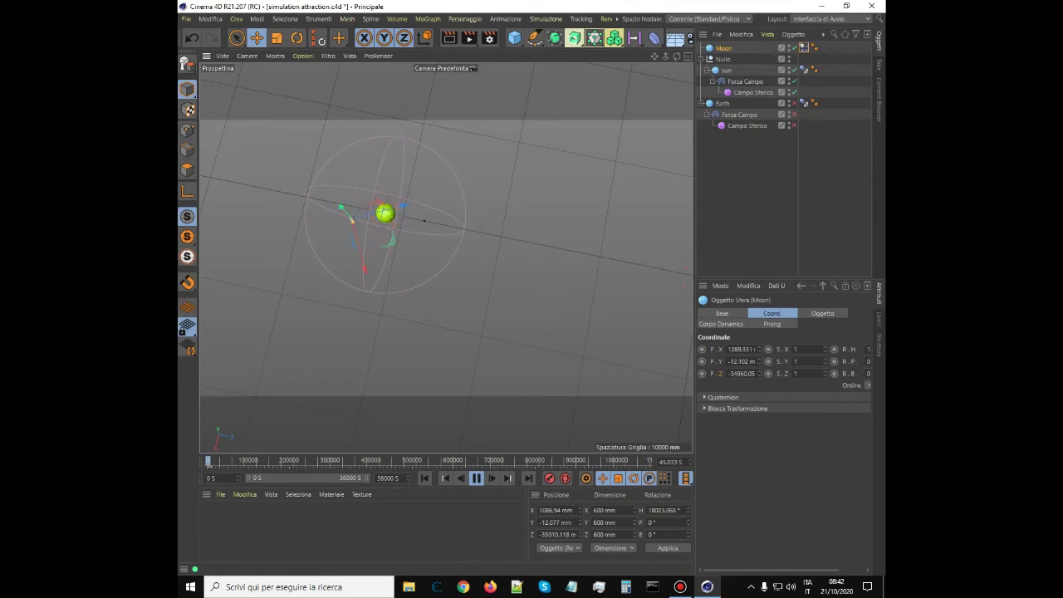
left_click(476, 478)
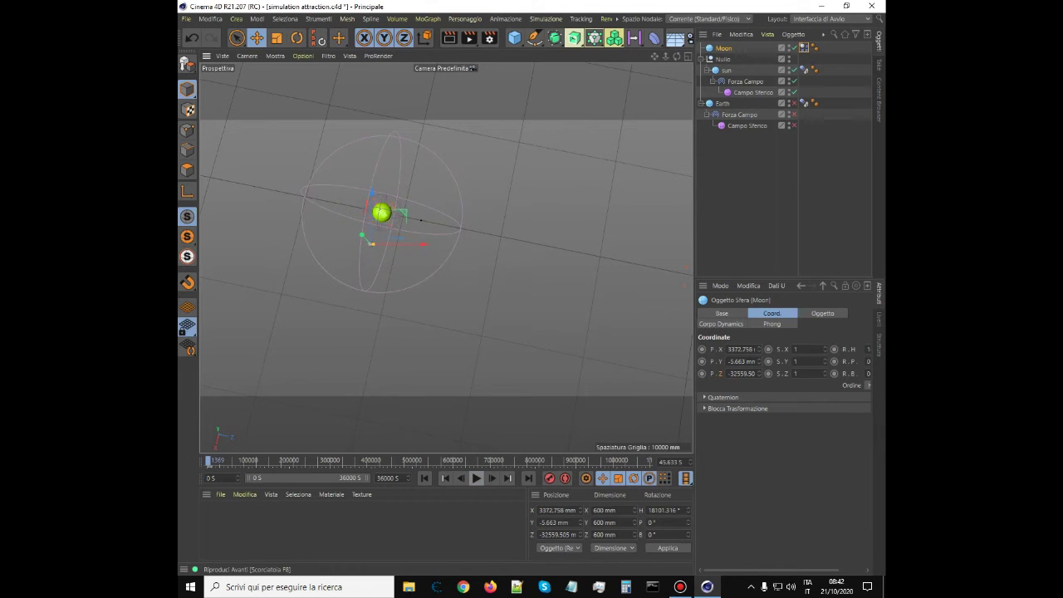
left_click(424, 478)
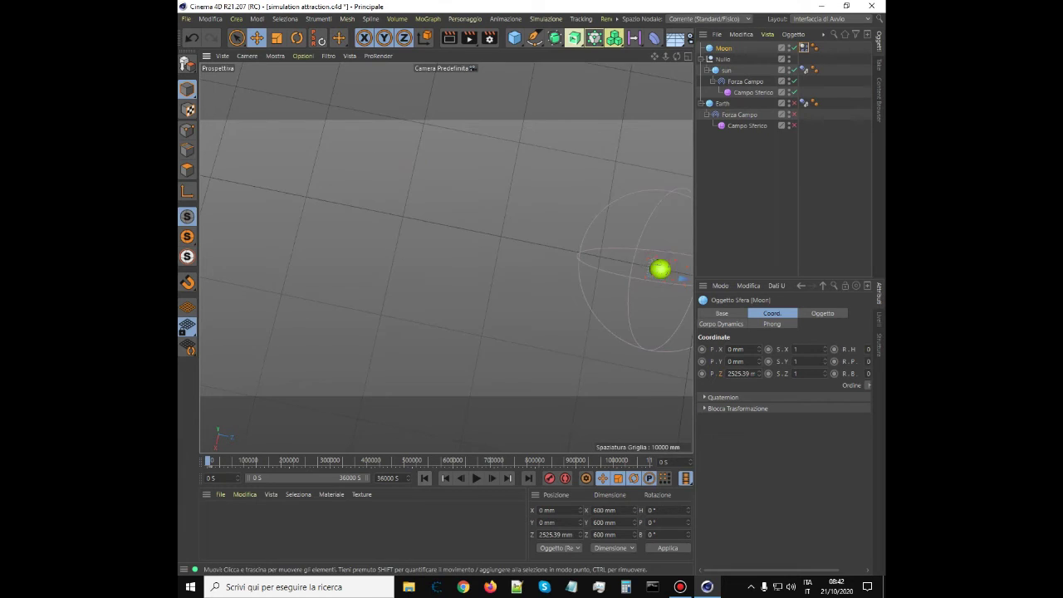
- Set the Moon's sphere radius to 600 mm in its object properties and play the simulation
scroll(290, 313, "down", 5)
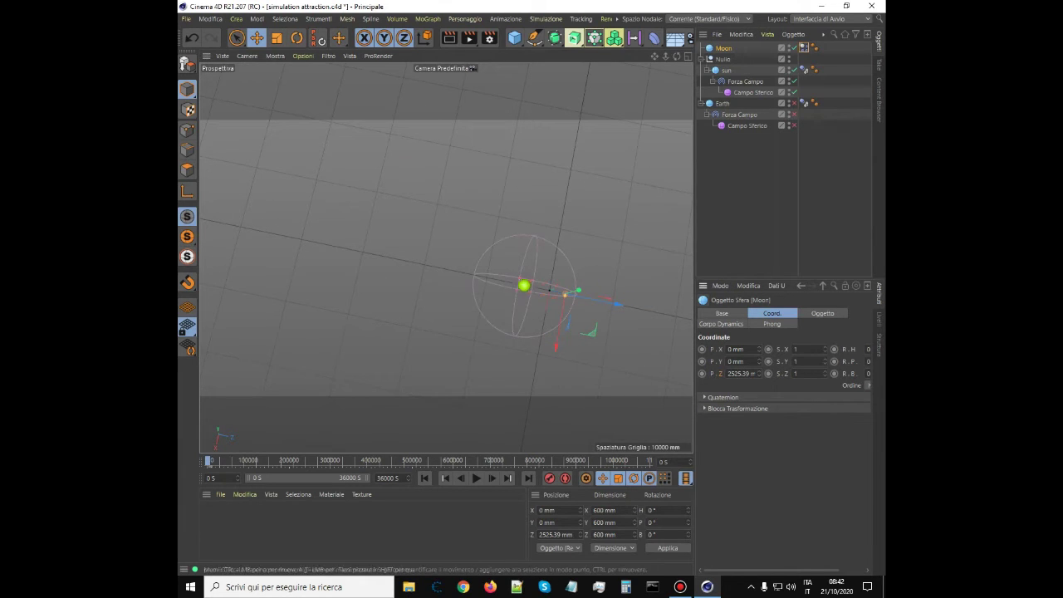
scroll(598, 299, "up", 4)
scroll(600, 299, "up", 2)
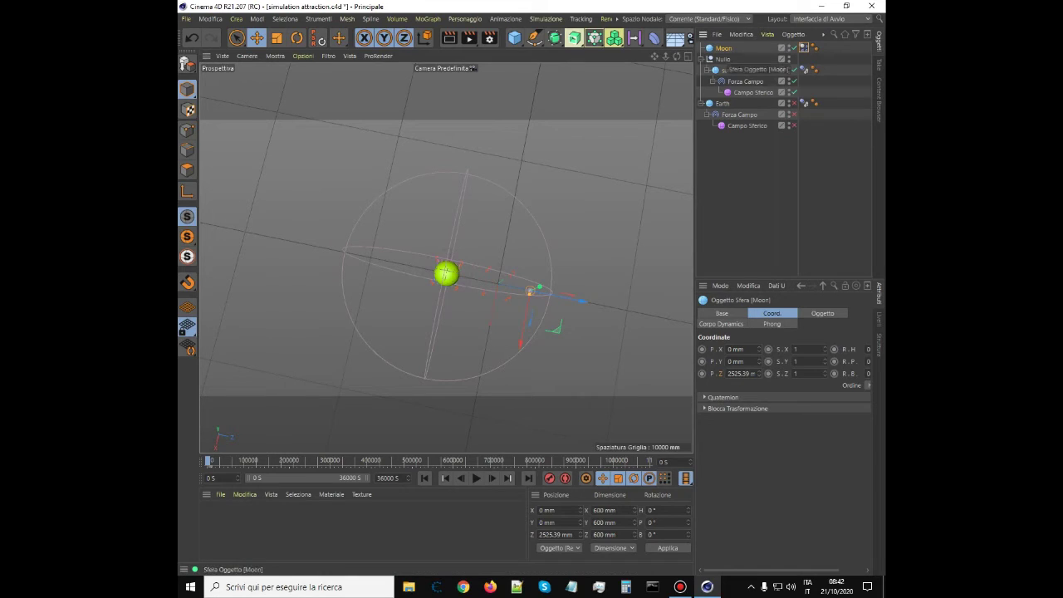
left_click(722, 313)
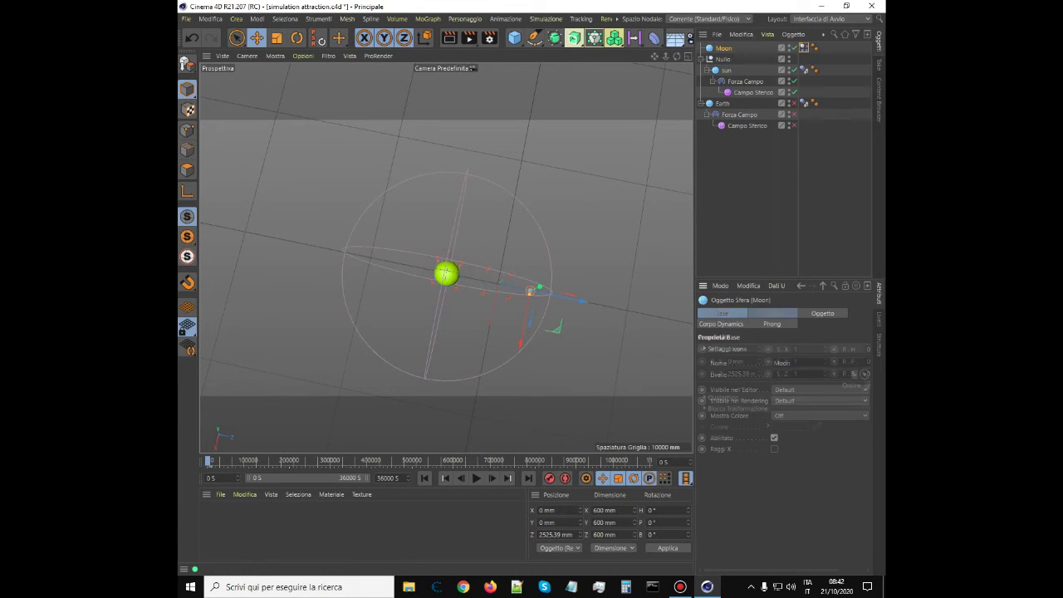
left_click(822, 314)
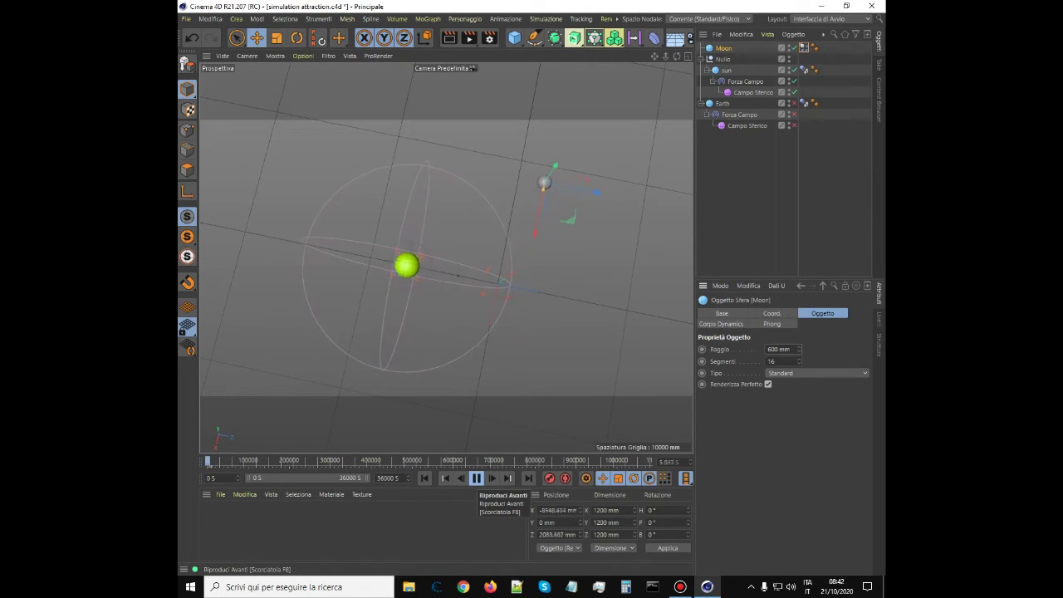
- Set the Moon's radius back to 300 mm and replay the simulation from the start, examining its orbit around the sun
left_click(476, 479)
left_click(424, 479)
left_click(476, 479)
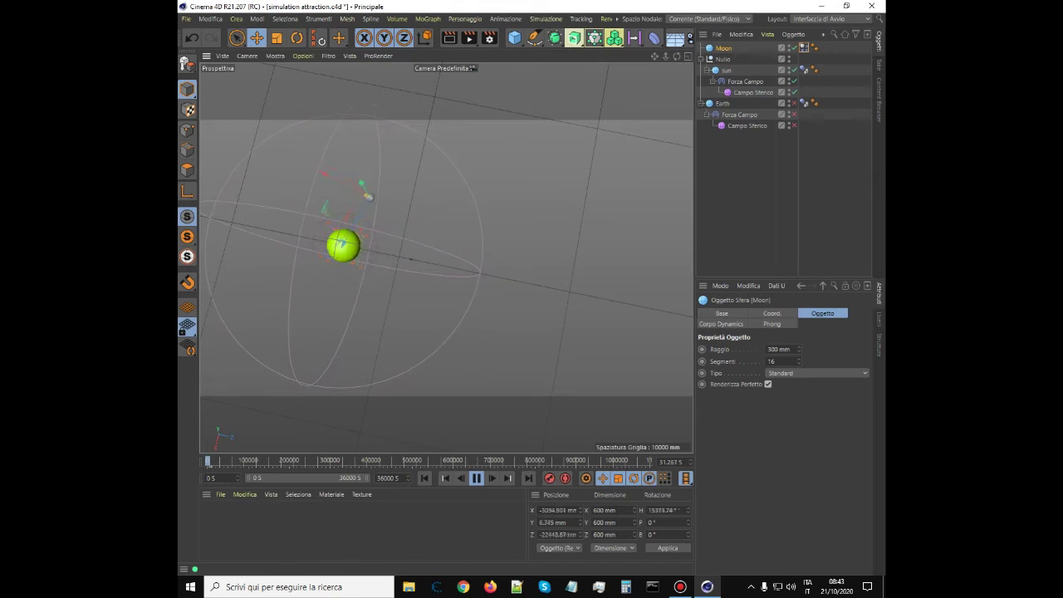
scroll(524, 263, "down", 4)
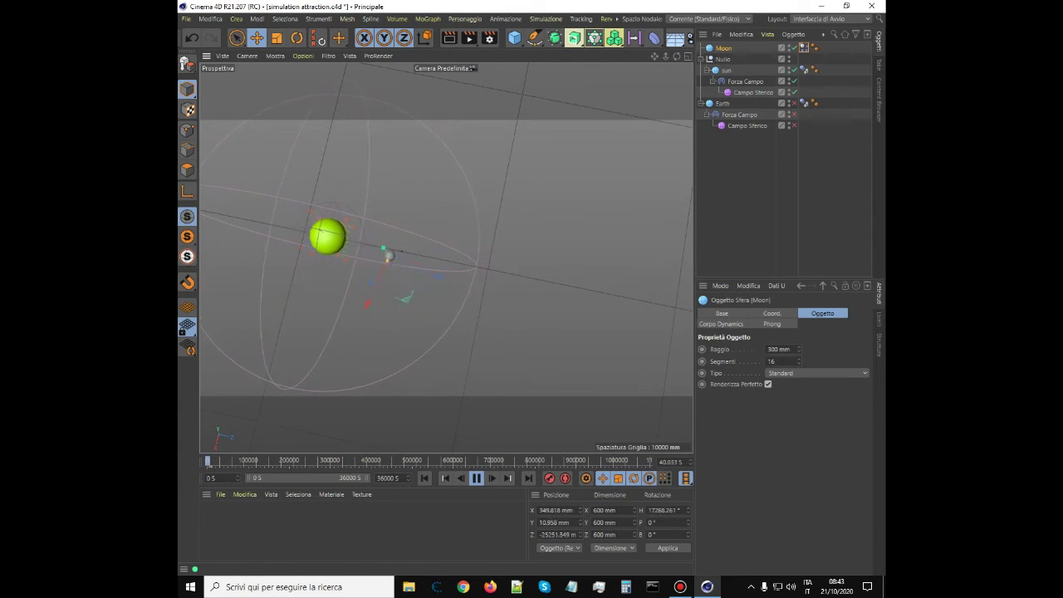
scroll(570, 226, "down", 3)
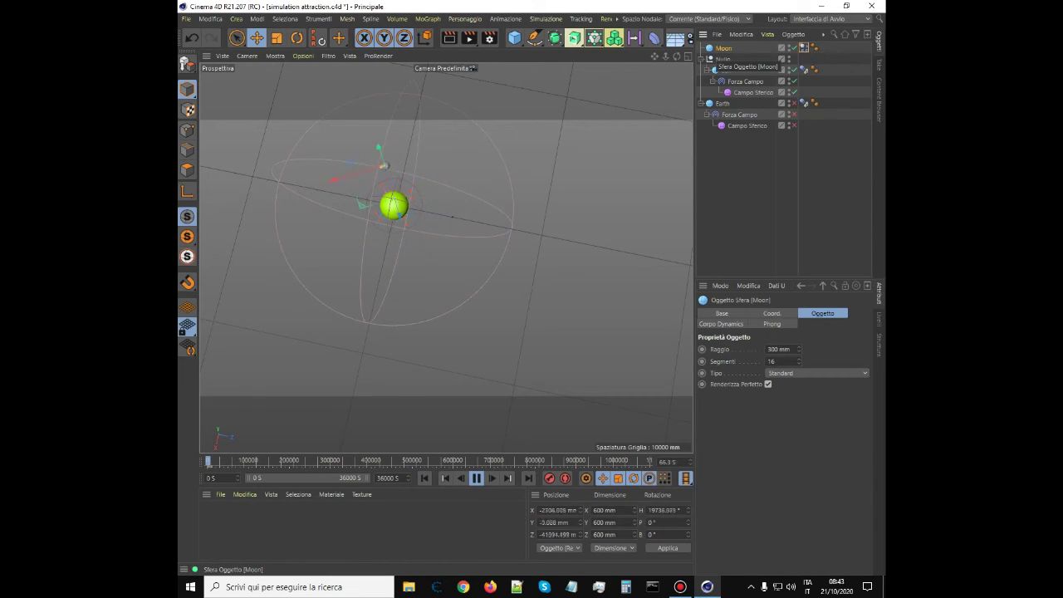
- Paste a copy of the Moon, set its radius to 400 mm, and return the simulation to the start
key("ctrl+v")
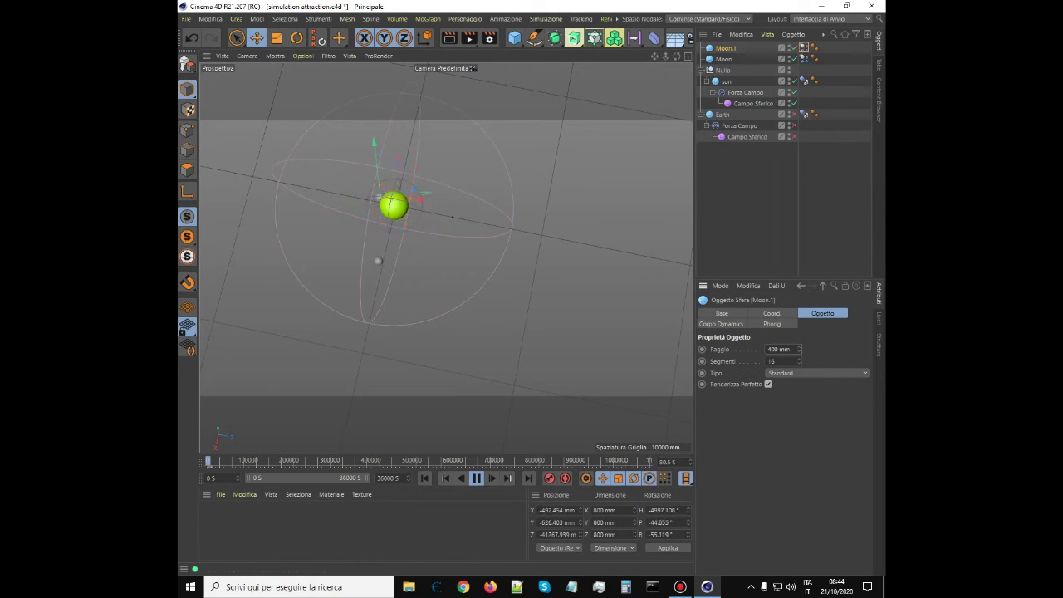
left_click(477, 478)
left_click(424, 479)
- Move Moon.1 to the opposite side of the sun at Z about -10204 mm, play the simulation briefly, and return to the start
scroll(573, 299, "down", 4)
middle_click_drag(640, 302, 565, 297, "alt")
scroll(559, 296, "up", 5)
left_click_drag(598, 305, 337, 249, "alt")
left_click(476, 478)
left_click(425, 479)
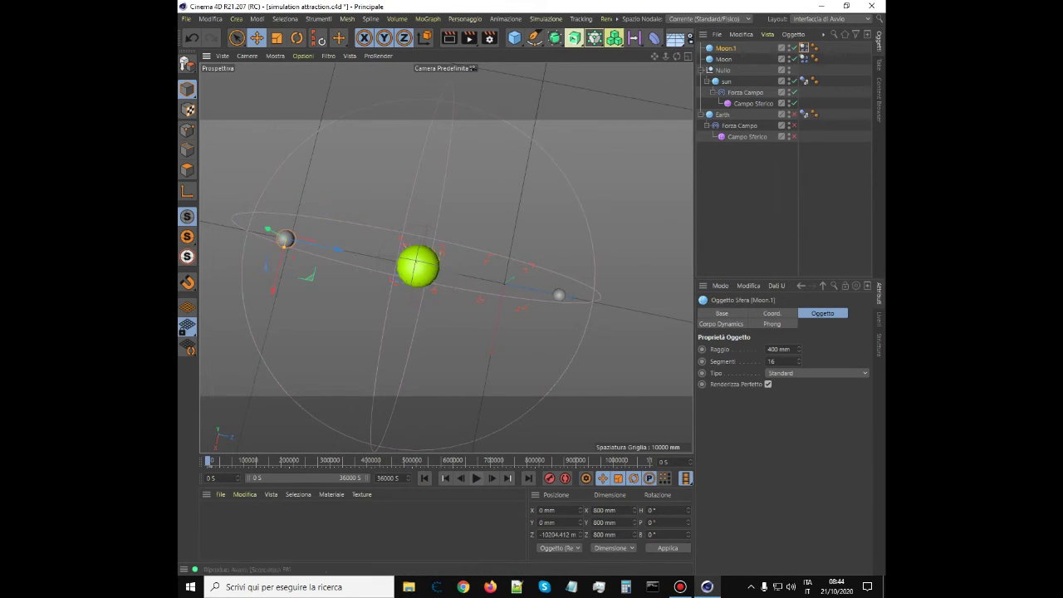
- Undo the last change, adjust Moon.1's starting position, play the simulation briefly, and return to the start
key("ctrl+z")
left_click_drag(585, 334, 568, 359)
mouse_move(540, 320)
left_mouse_down()
mouse_move(550, 311)
mouse_move(548, 331)
left_mouse_up()
left_click(476, 479)
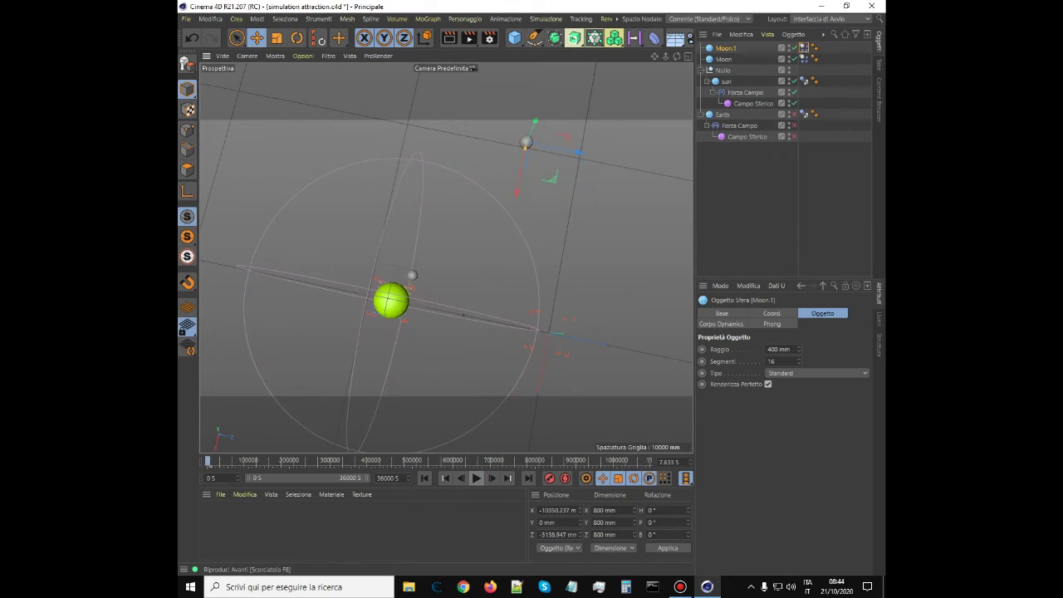
left_click(476, 477)
left_click(424, 478)
- Readjust Moon.1's starting position and play the simulation, examining how both moons orbit the sun
left_click_drag(623, 382, 602, 378)
left_click(476, 477)
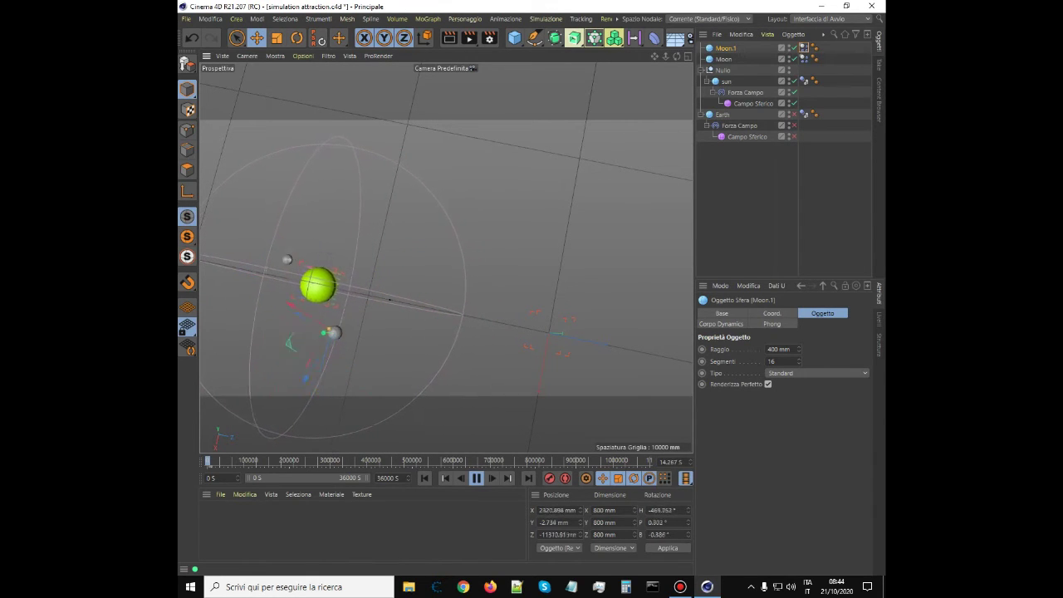
scroll(553, 280, "down", 6)
scroll(285, 307, "up", 2)
scroll(309, 325, "up", 3)
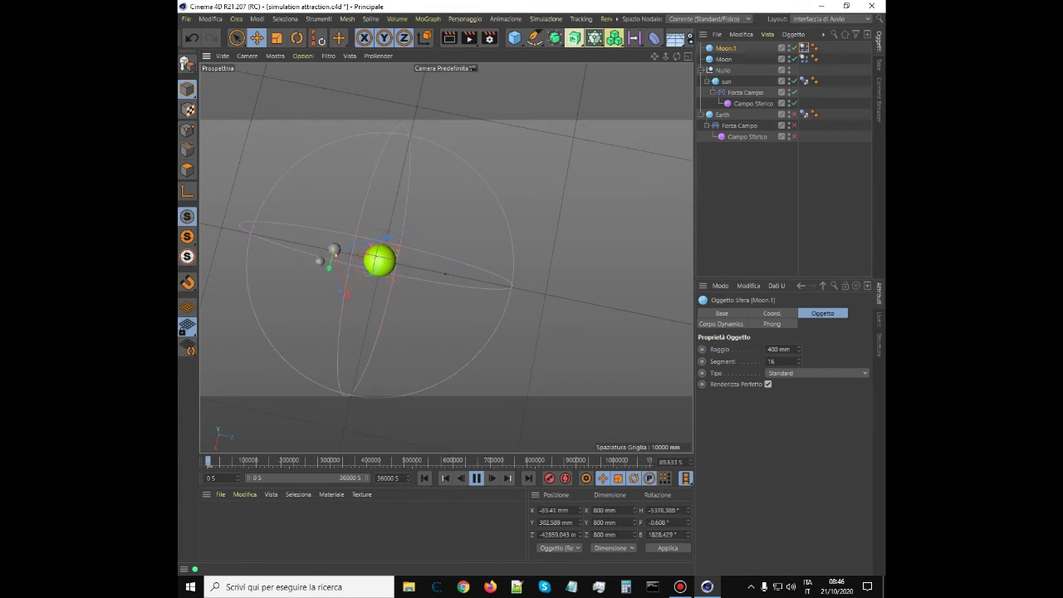
- Examine both moons' orbits around the sun from above and from a low side angle while the simulation plays
left_click_drag(331, 274, 370, 285, "alt")
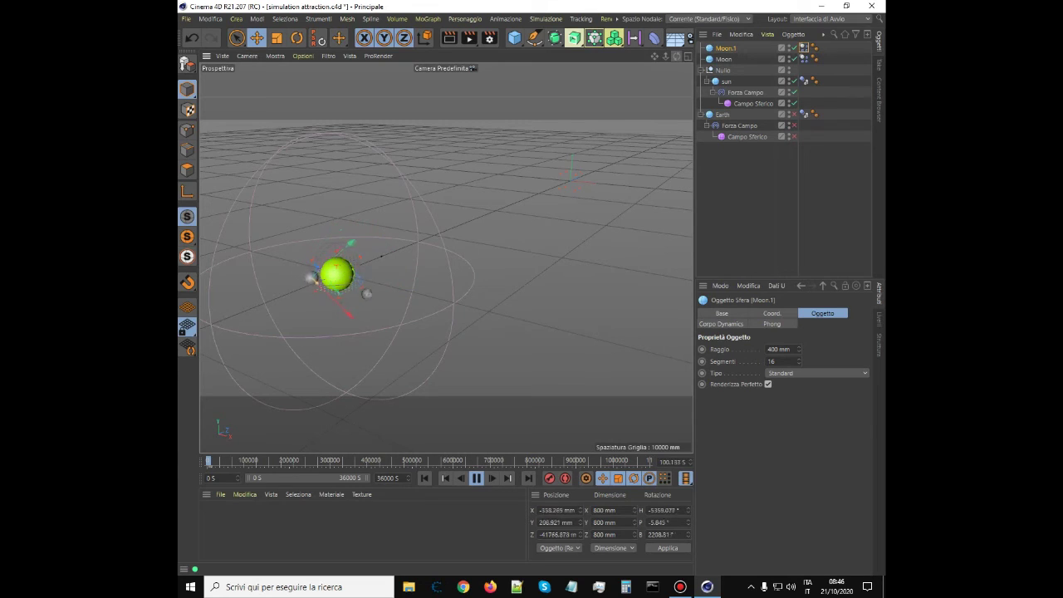
left_click_drag(369, 286, 369, 286, "alt")
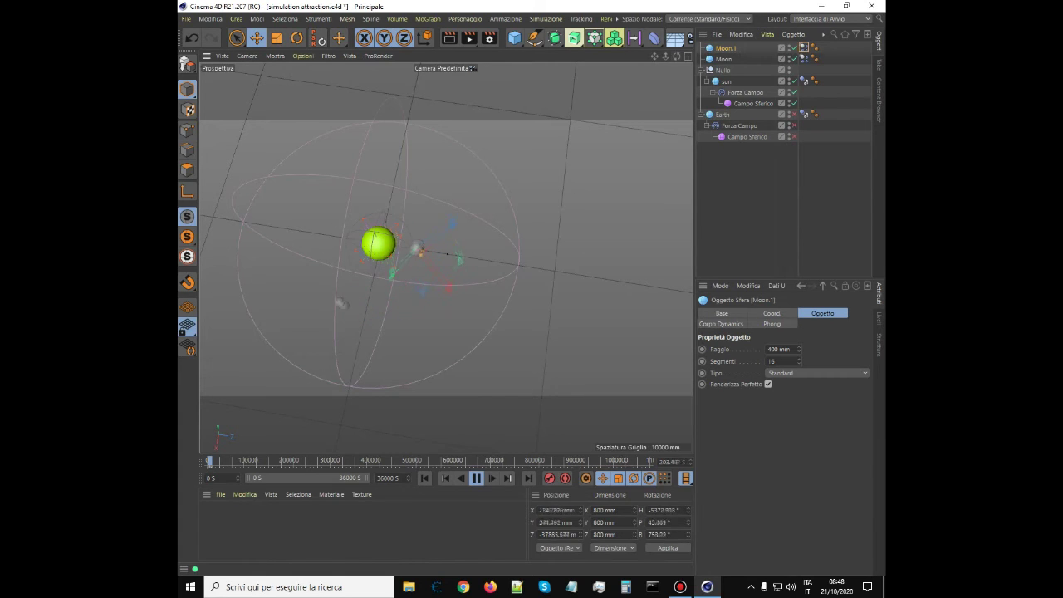
mouse_move(415, 226)
left_mouse_down("alt")
mouse_move(482, 224)
mouse_move(353, 179)
mouse_move(320, 257)
mouse_move(449, 199)
mouse_move(523, 212)
mouse_move(395, 224)
left_mouse_up("alt")
scroll(581, 195, "down", 3)
scroll(393, 167, "up", 5)
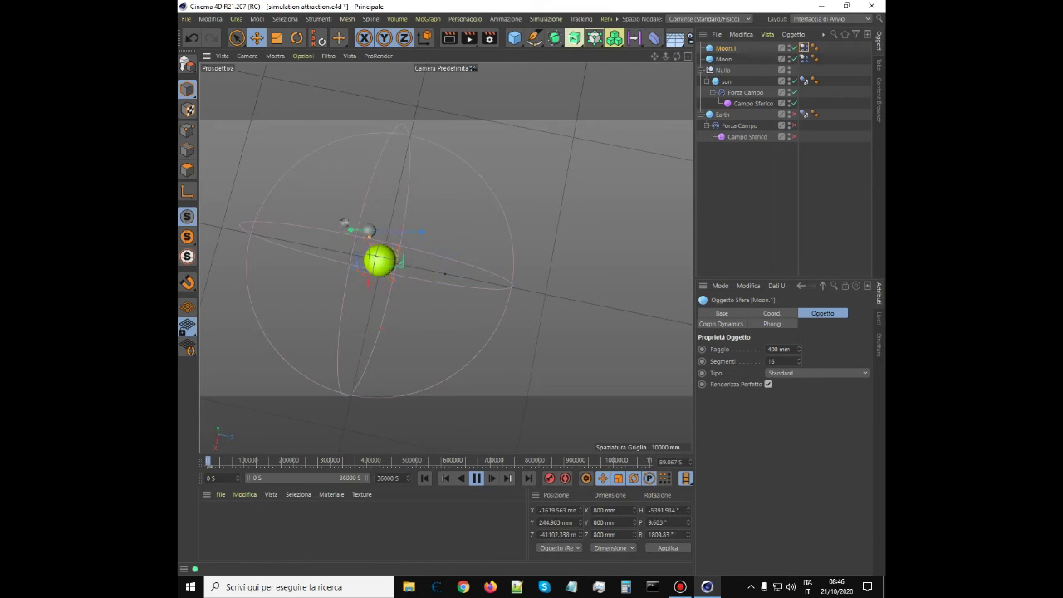
left_click_drag(332, 273, 331, 183, "alt")
left_click_drag(330, 273, 371, 285, "alt")
left_click_drag(677, 56, 675, 43)
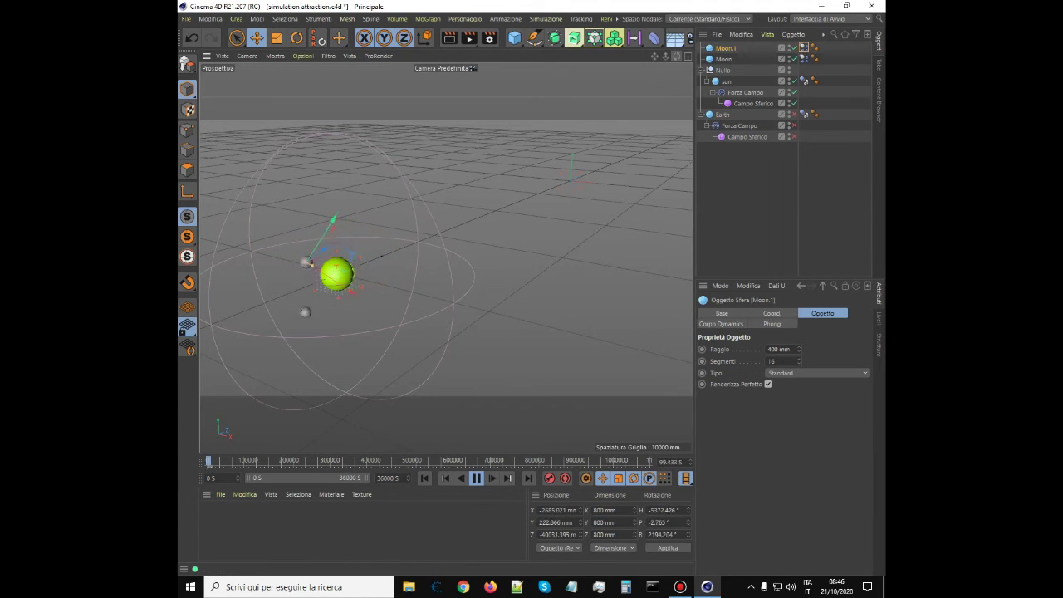
left_click_drag(677, 55, 616, 90)
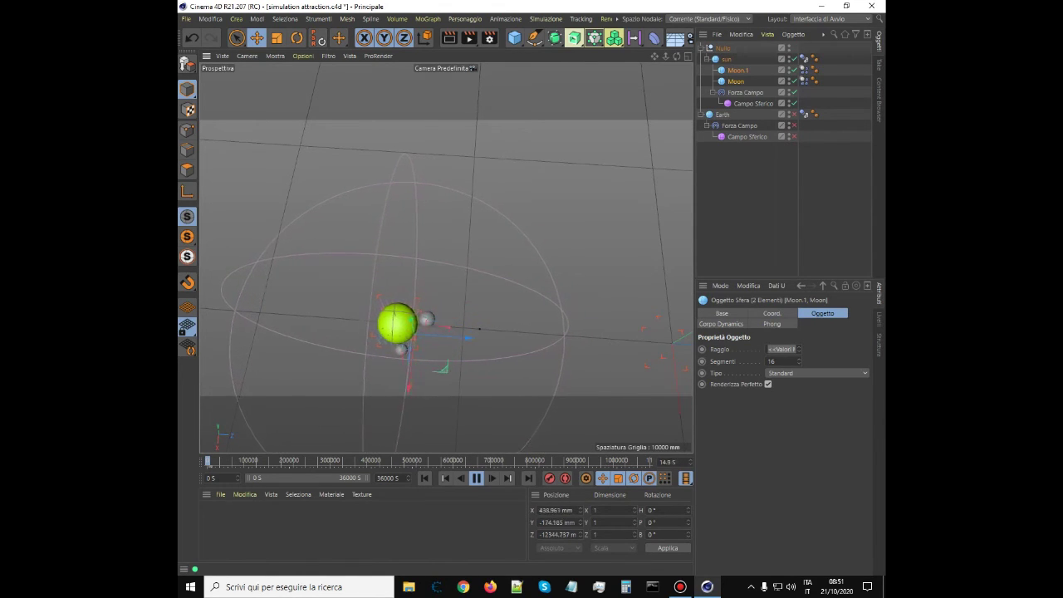
- Stop the simulation, return to the start and set Moon.1's initial linear velocity to 1950 mm in its Dynamics Body tag
left_click(477, 479)
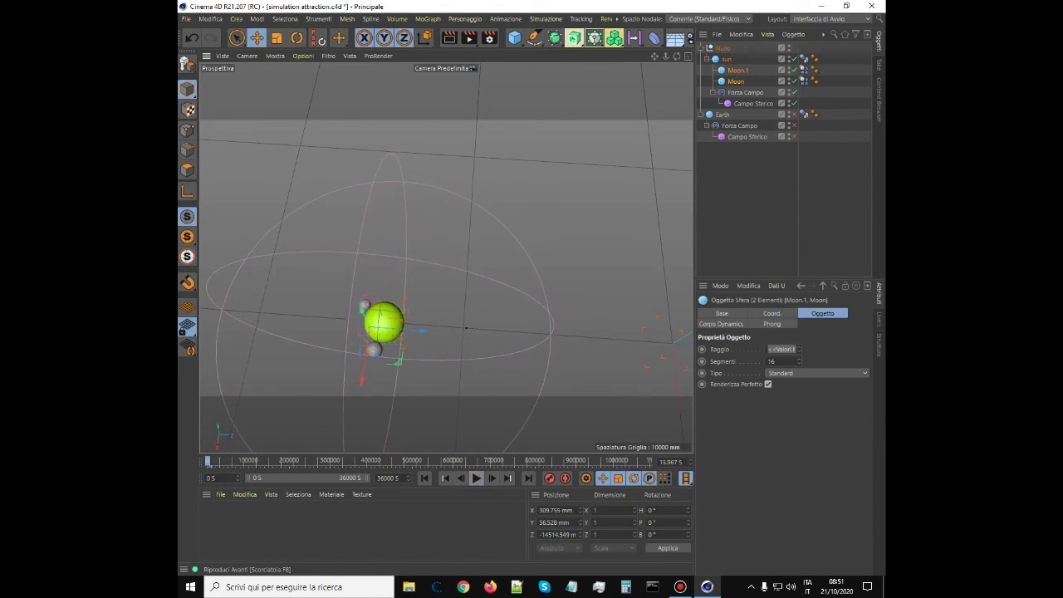
left_click(424, 478)
left_click_drag(450, 329, 387, 314, "alt")
left_click(738, 71)
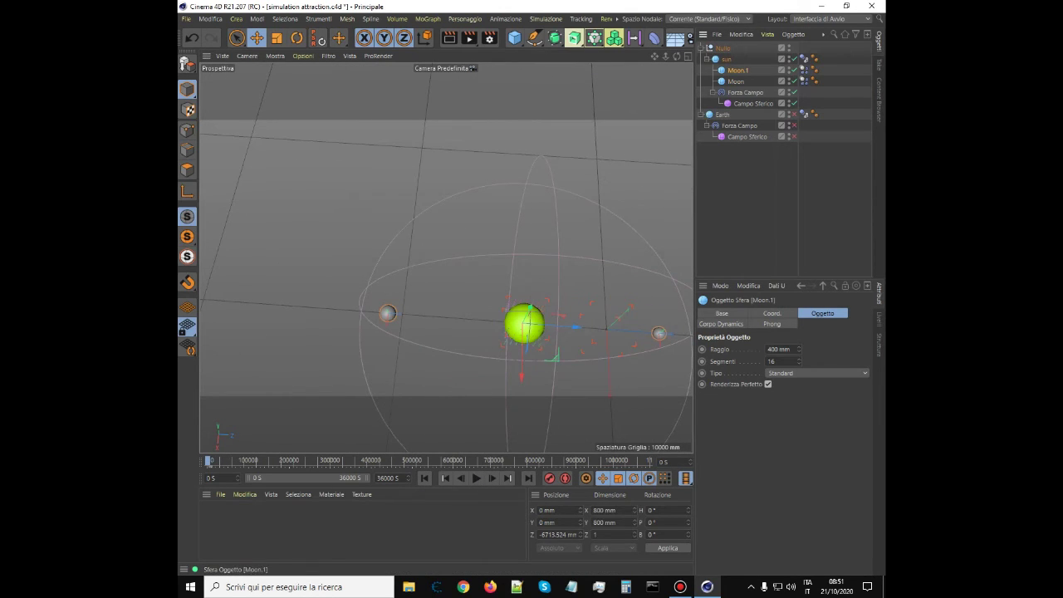
left_click(804, 69)
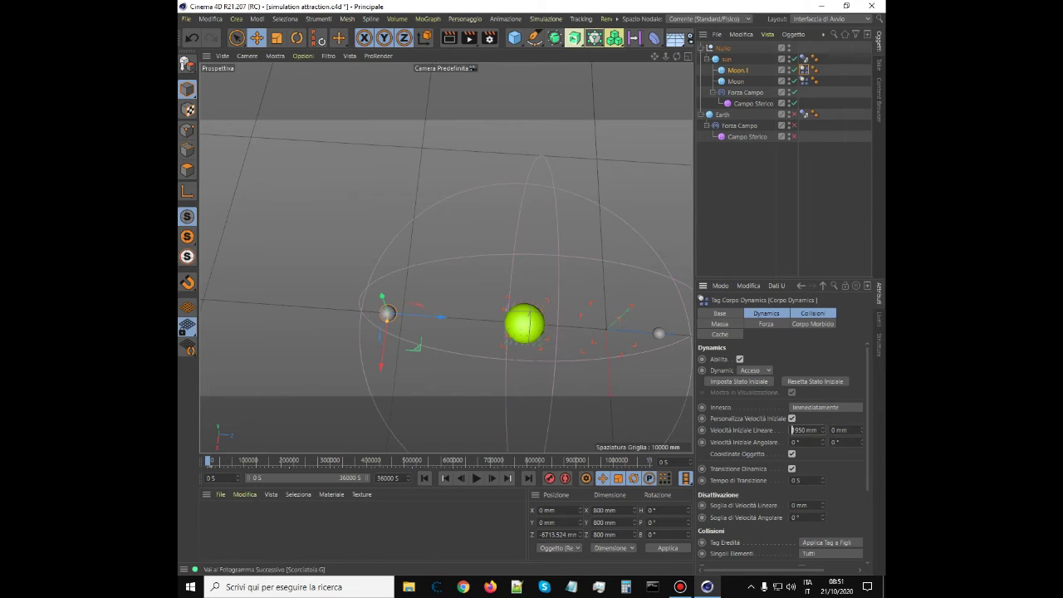
- Play the simulation to examine both moons' orbits around the sun, stop it and return to the start
left_click(476, 479)
scroll(281, 256, "down", 2)
scroll(380, 324, "up", 2)
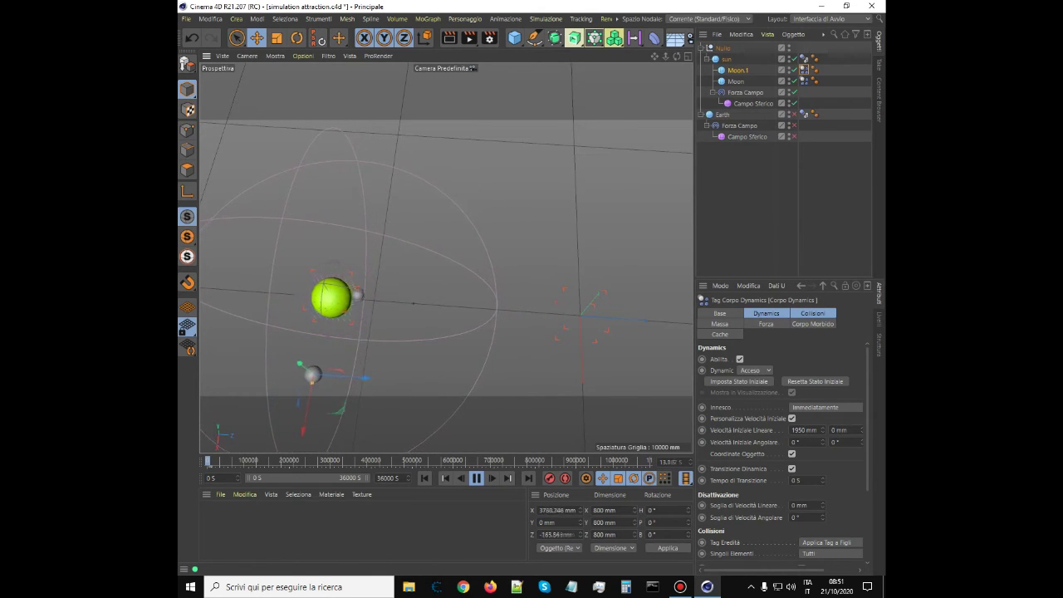
scroll(634, 294, "down", 3)
scroll(354, 241, "up", 3)
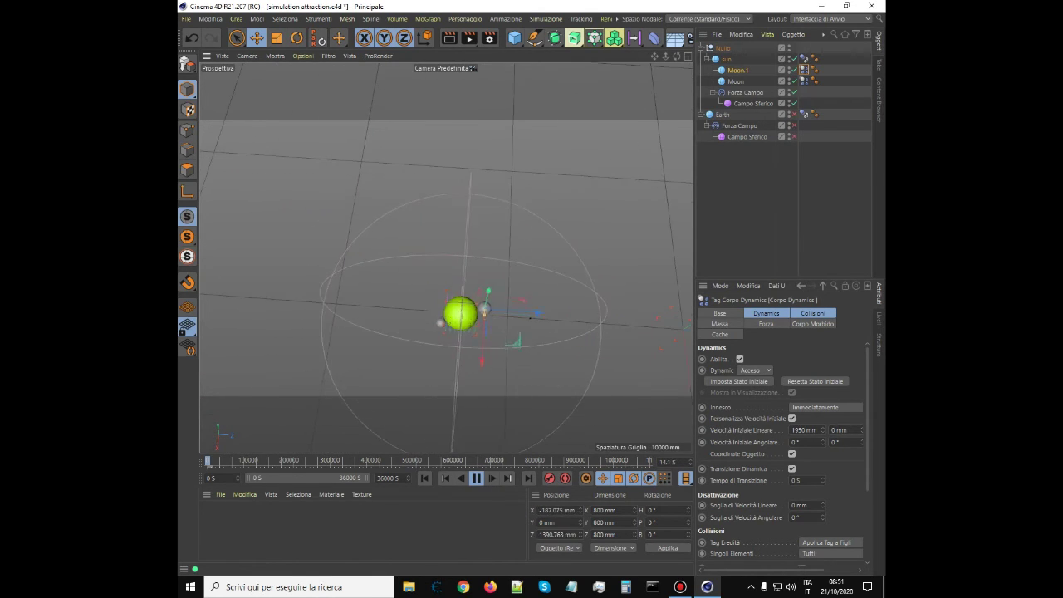
scroll(368, 285, "up", 3)
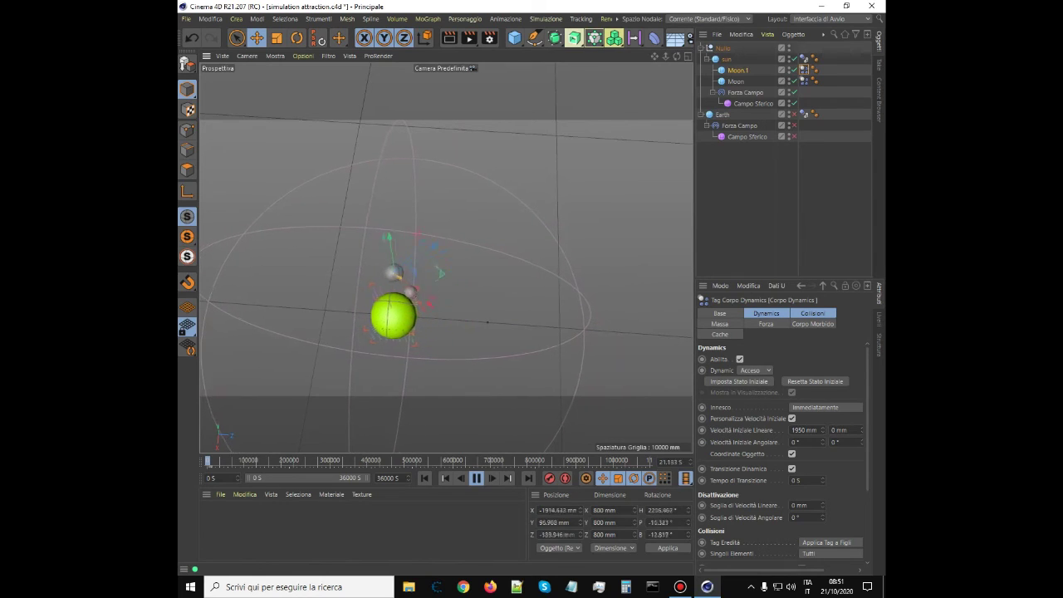
left_click(477, 479)
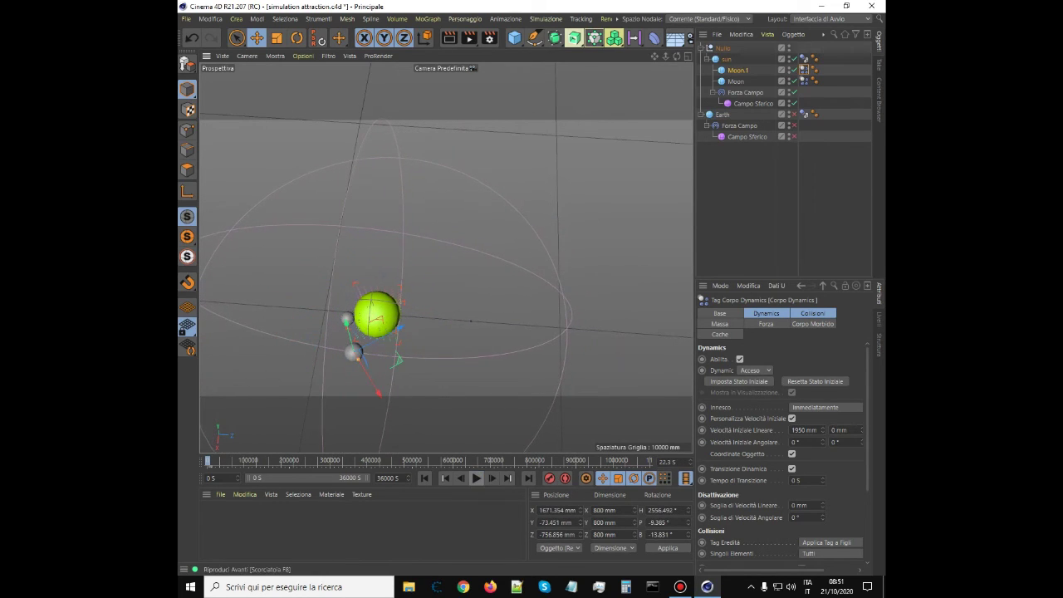
left_click(425, 480)
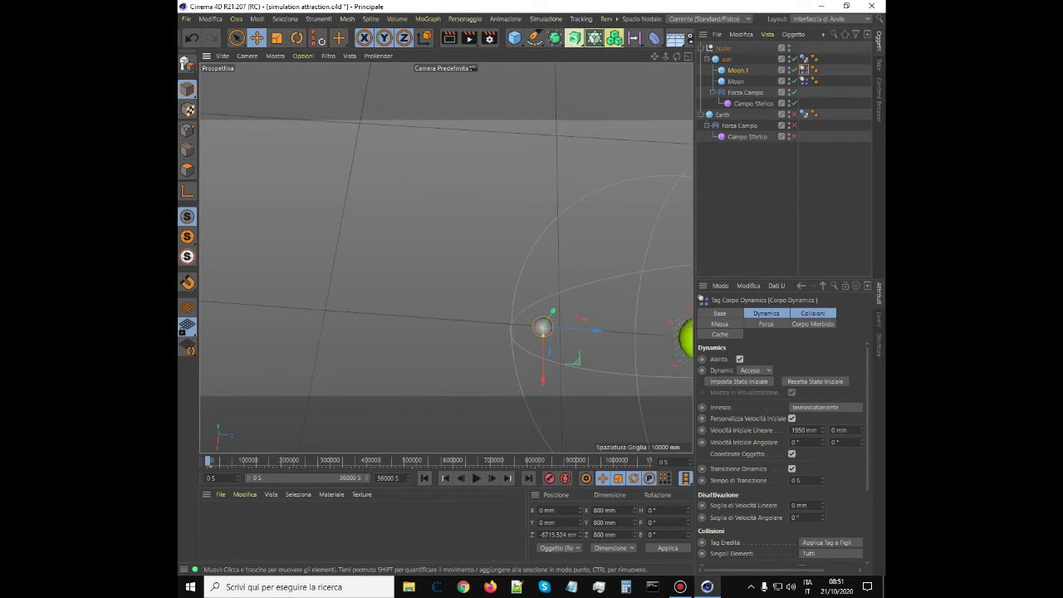
- Move Moon and Moon.1 out of the sun's hierarchy to the top level of the object list
scroll(289, 287, "down", 3)
scroll(290, 286, "down", 1)
scroll(577, 329, "up", 5)
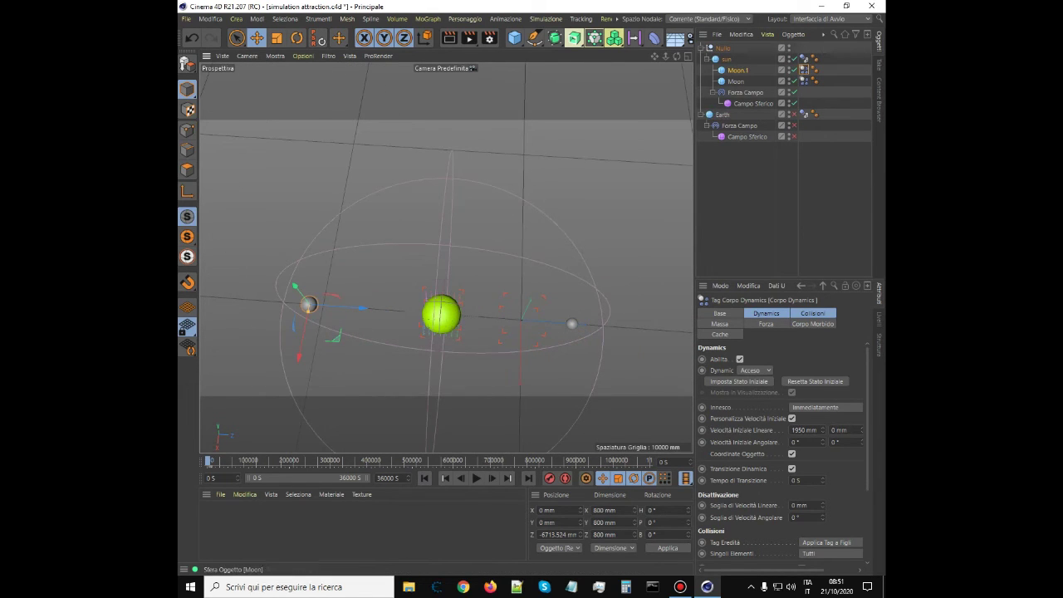
left_click_drag(753, 71, 732, 55)
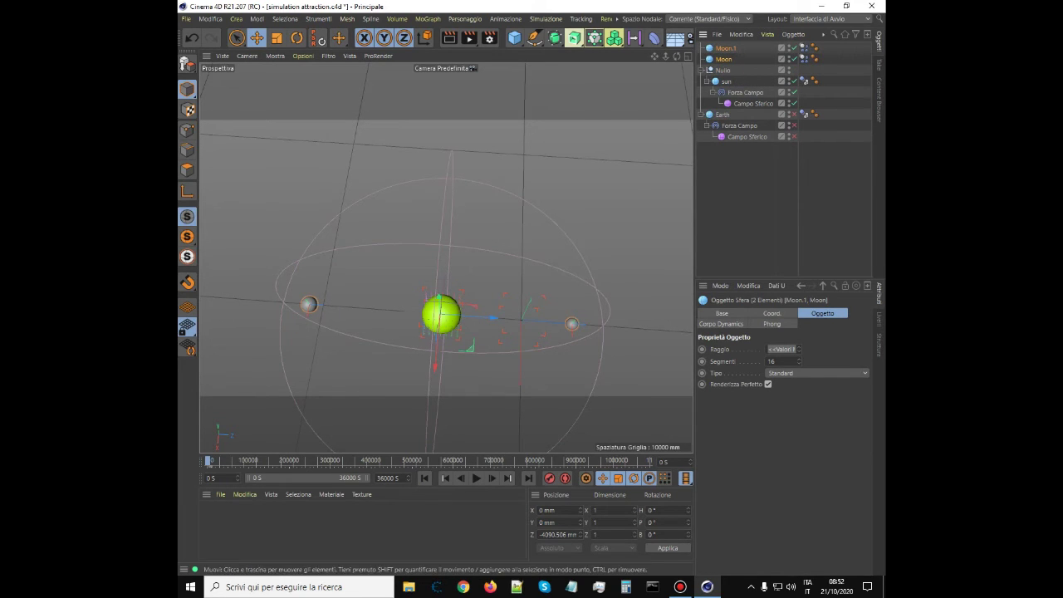
- Play the simulation and examine how the two independent moons orbit the sun from different distances and angles
left_click(476, 478)
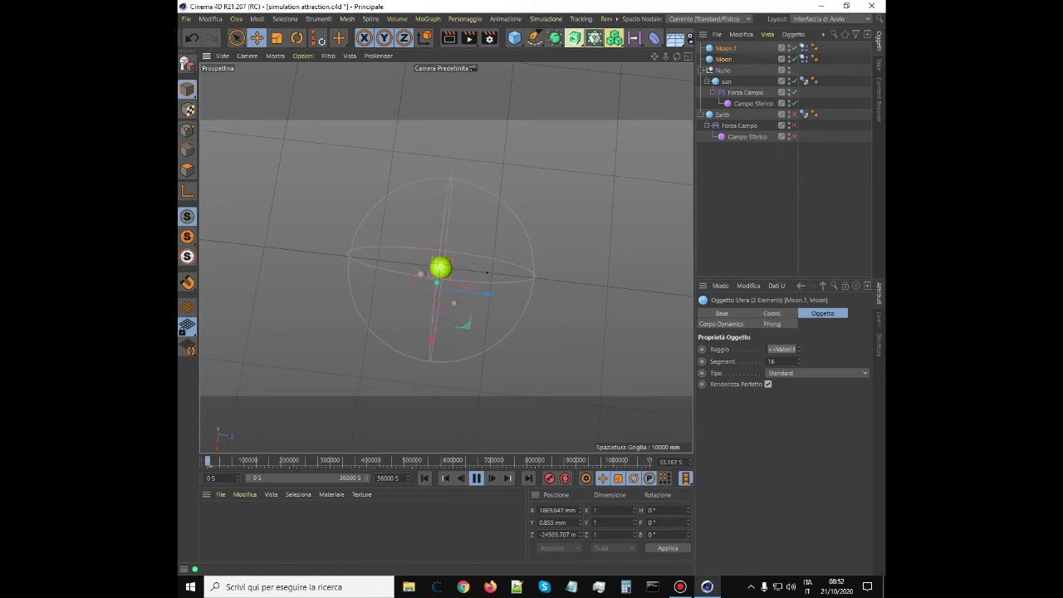
scroll(344, 228, "up", 4)
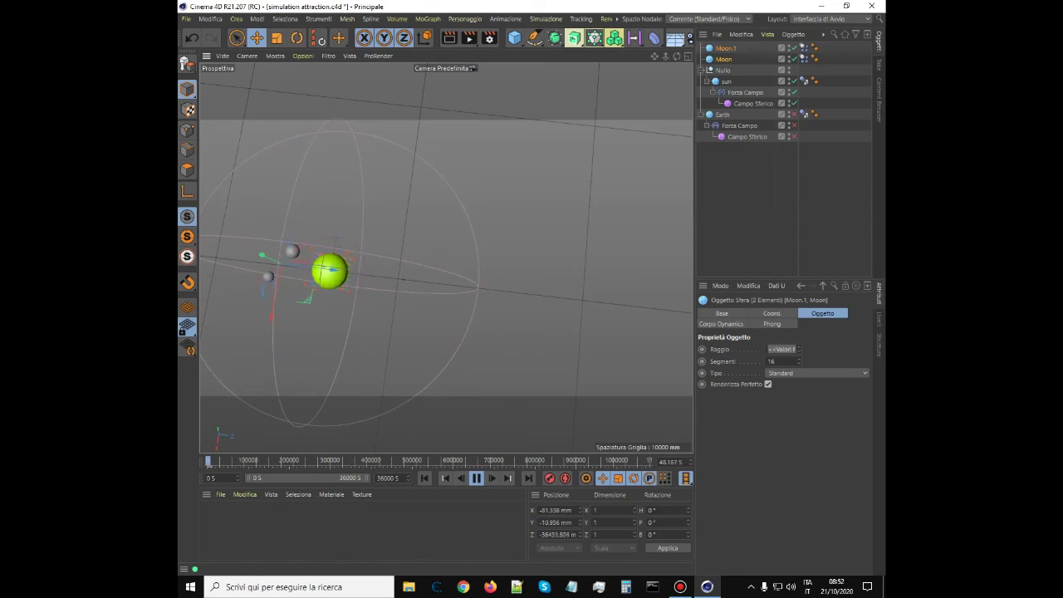
scroll(623, 234, "down", 2)
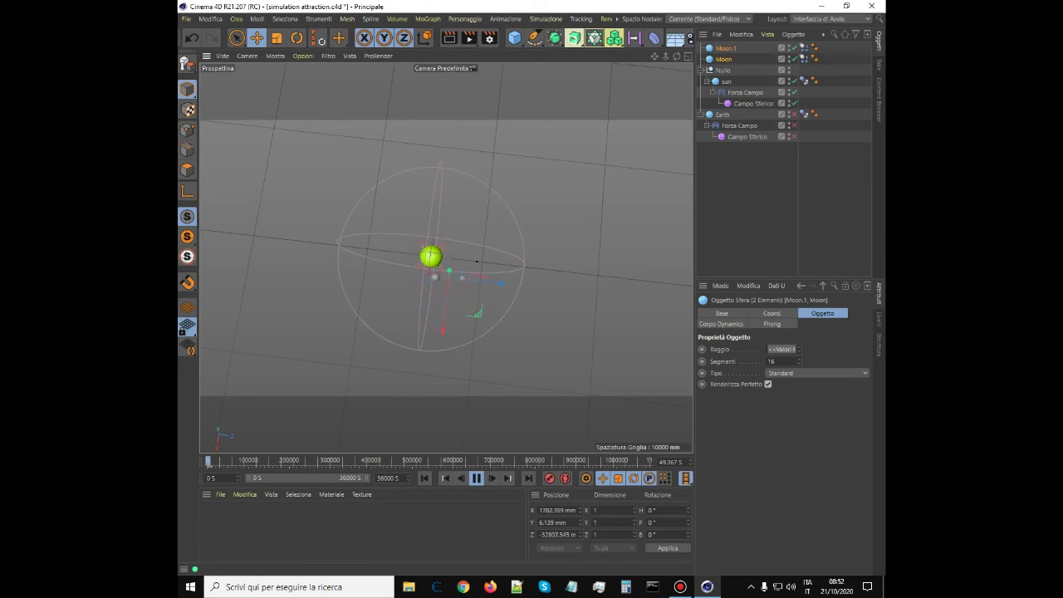
scroll(333, 240, "up", 2)
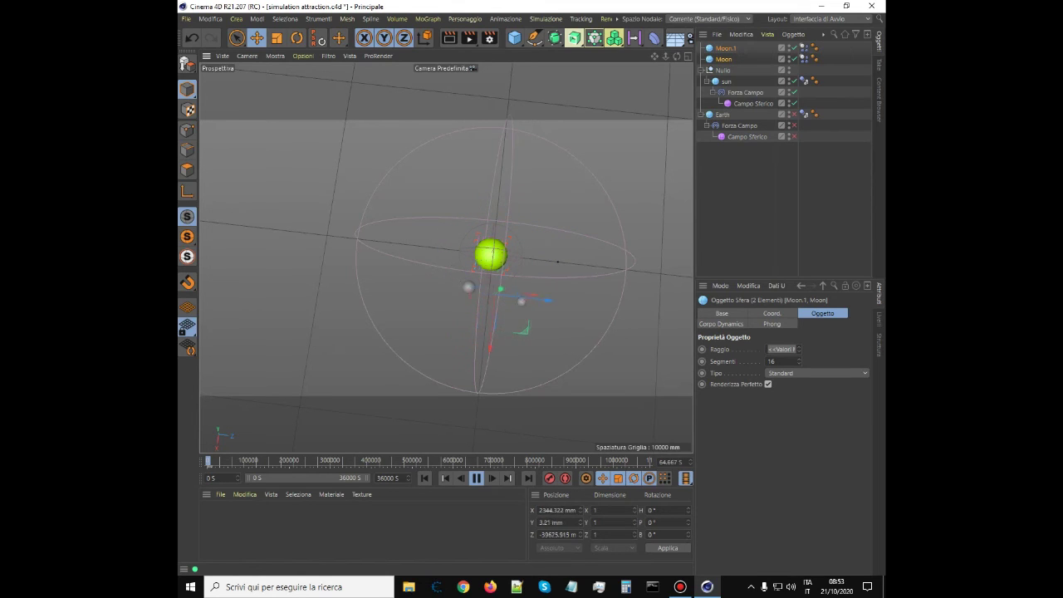
scroll(533, 237, "up", 2)
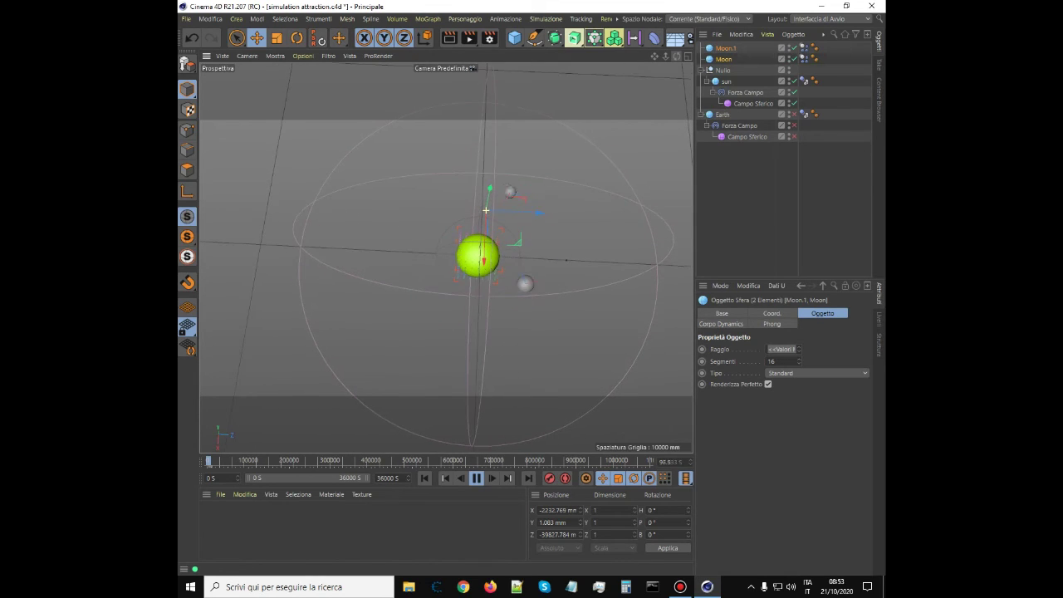
left_click_drag(655, 56, 624, 60)
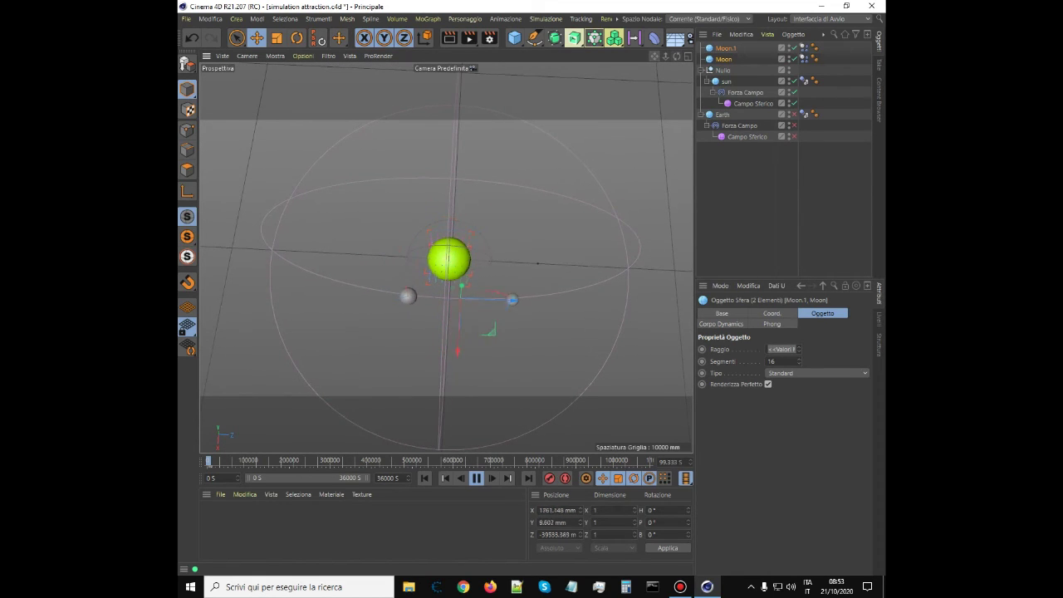
left_click_drag(677, 55, 678, 68)
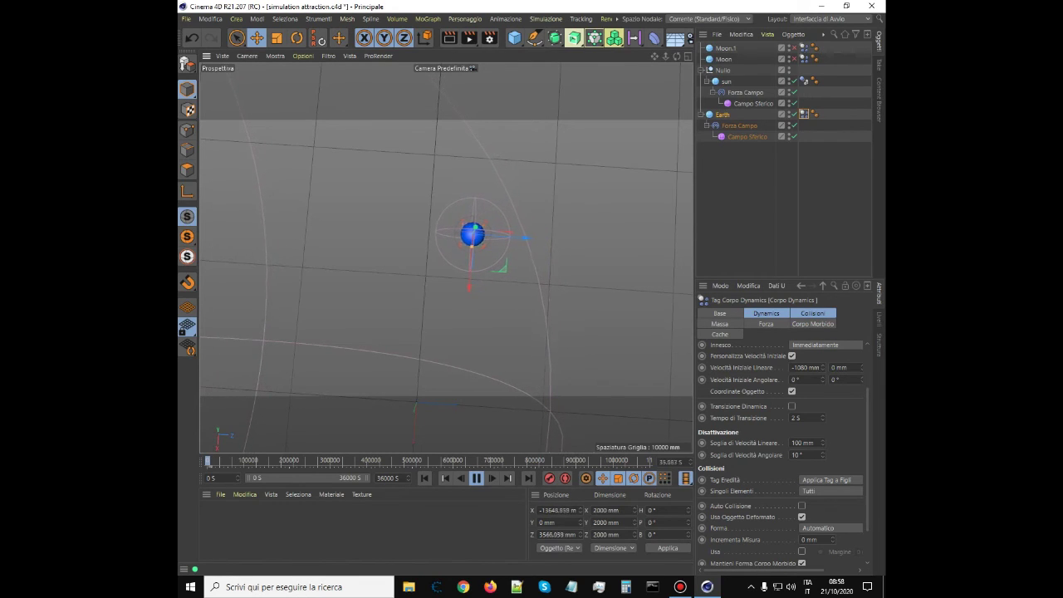
- Set Earth's linear and angular deactivation velocity thresholds to 0, play the simulation briefly and return to the start
double_click(802, 442)
type("0")
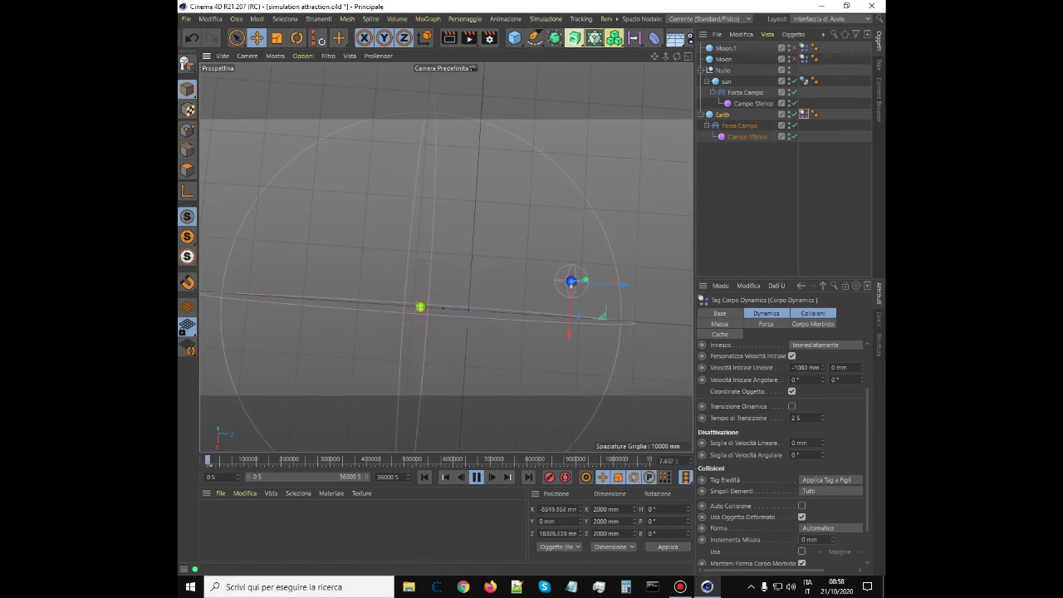
left_click(476, 477)
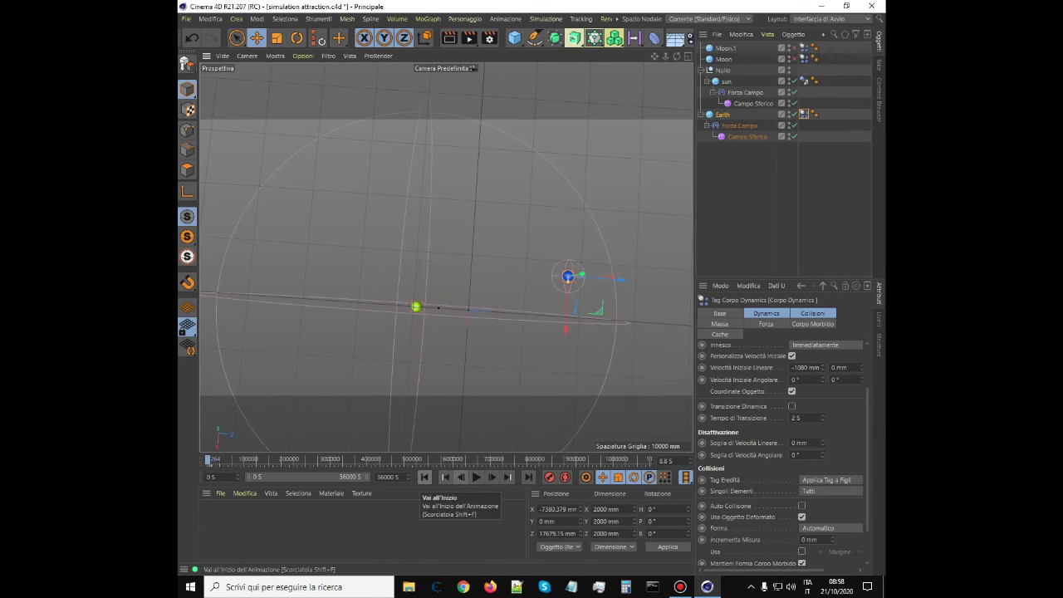
left_click(425, 477)
- Undo the recent changes step by step back to the setup with Earth and its force field disabled and Moon.1 selected
key("ctrl+z")
key("ctrl+z")
key("ctrl+z")
key("ctrl+z")
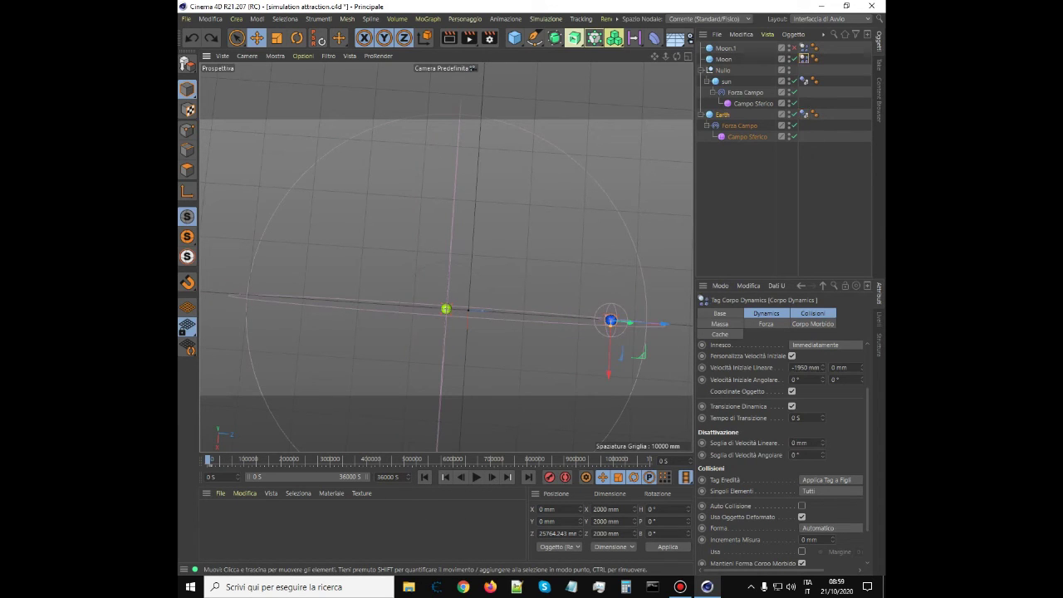
key("ctrl+z")
key("ctrl+z")
key("ctrl+z")
key("ctrl+z")
scroll(484, 314, "up", 10)
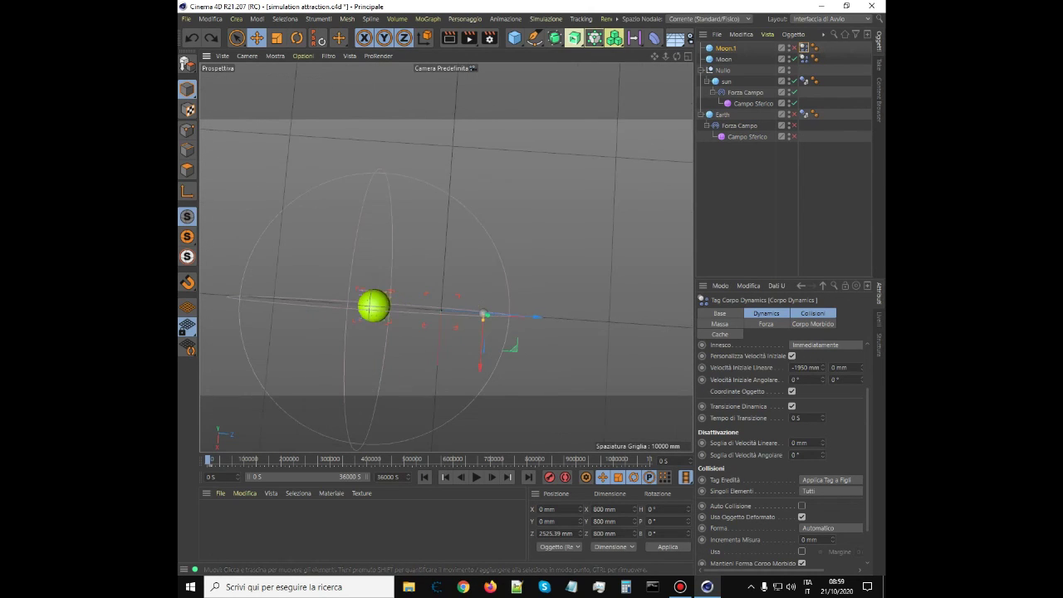
- Rename the sun sphere as terra
left_click_drag(677, 57, 675, 26)
scroll(459, 298, "up", 5)
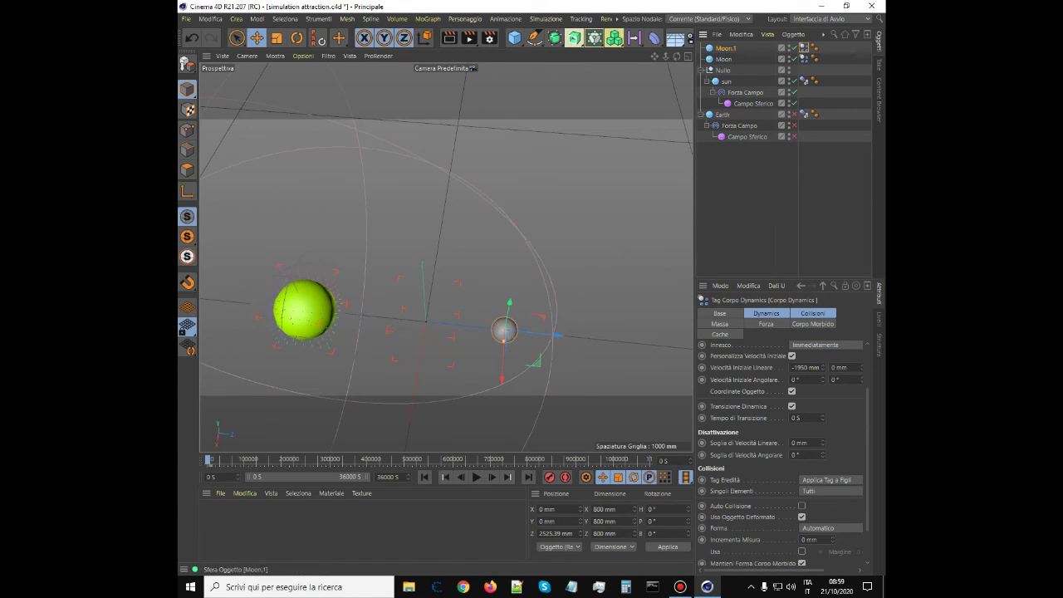
left_click(727, 81)
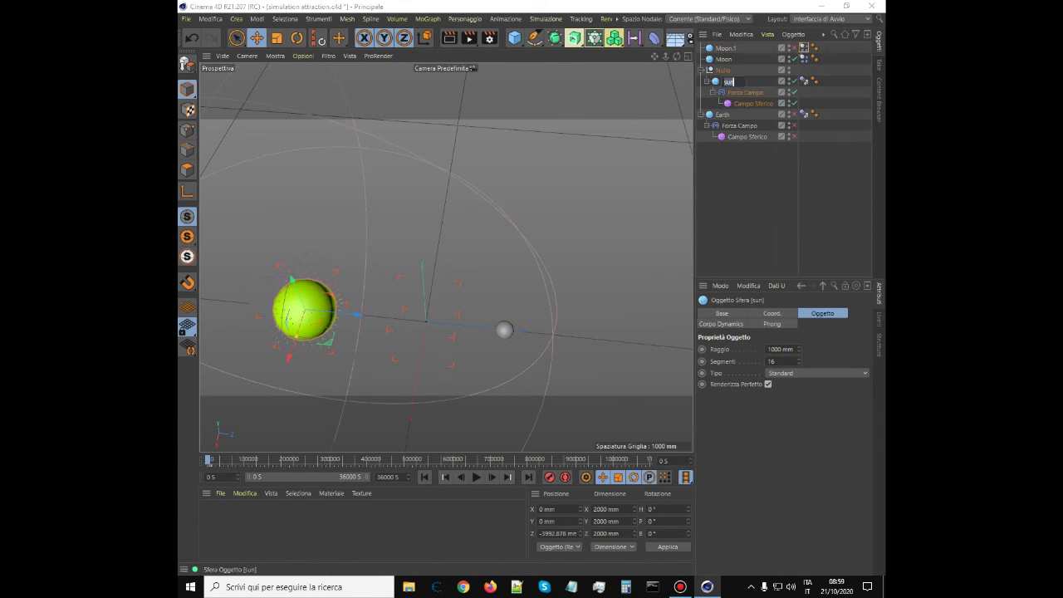
type("terra")
key("Return")
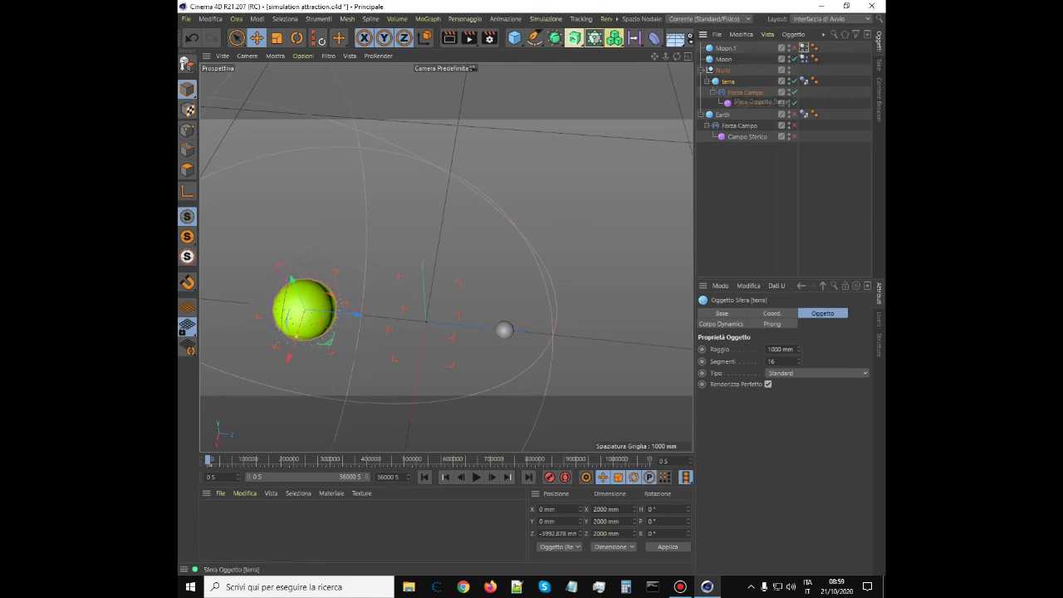
- Change the display colour of the terra sphere to blue
left_click(772, 313)
left_click(722, 313)
left_click(789, 427)
left_click(823, 427)
left_click(748, 469)
- Duplicate terra together with its force field at the top level and rename the copy as sole
scroll(581, 299, "down", 5)
scroll(548, 303, "up", 3)
scroll(553, 314, "down", 4)
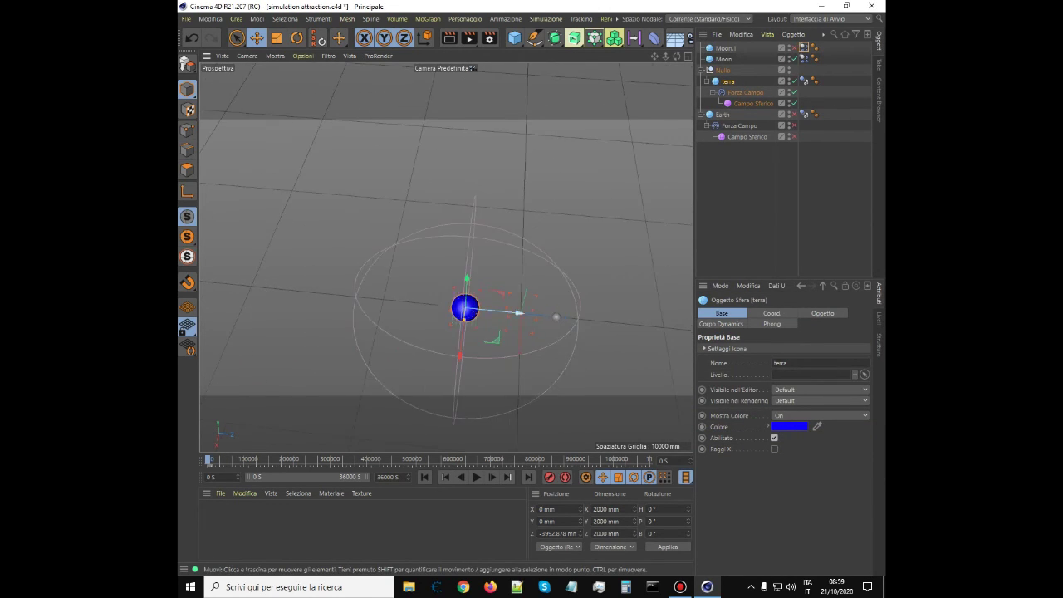
scroll(549, 299, "down", 4)
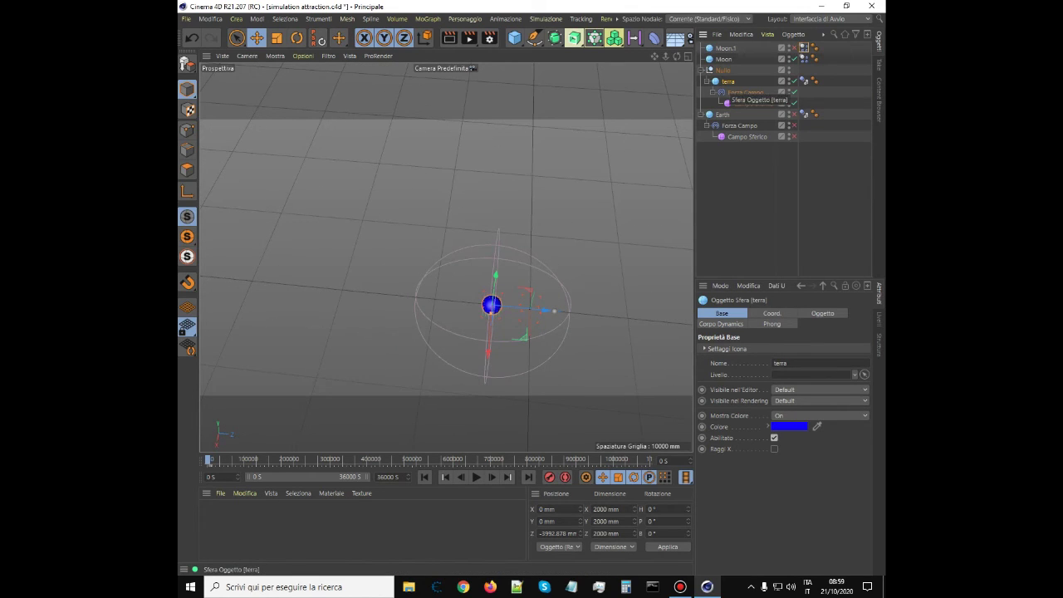
key("ctrl+v")
double_click(722, 48)
type("sole")
key("Return")
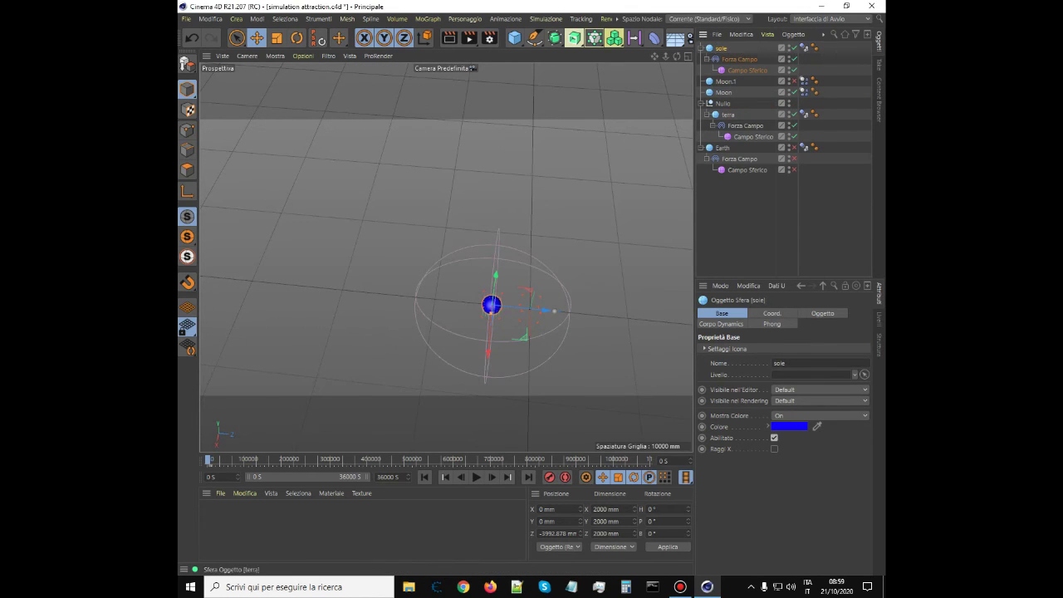
- Change sole's display colour to yellow-green with hue 86°, saturation 100% and value 100%
left_click(790, 427)
left_click(744, 422)
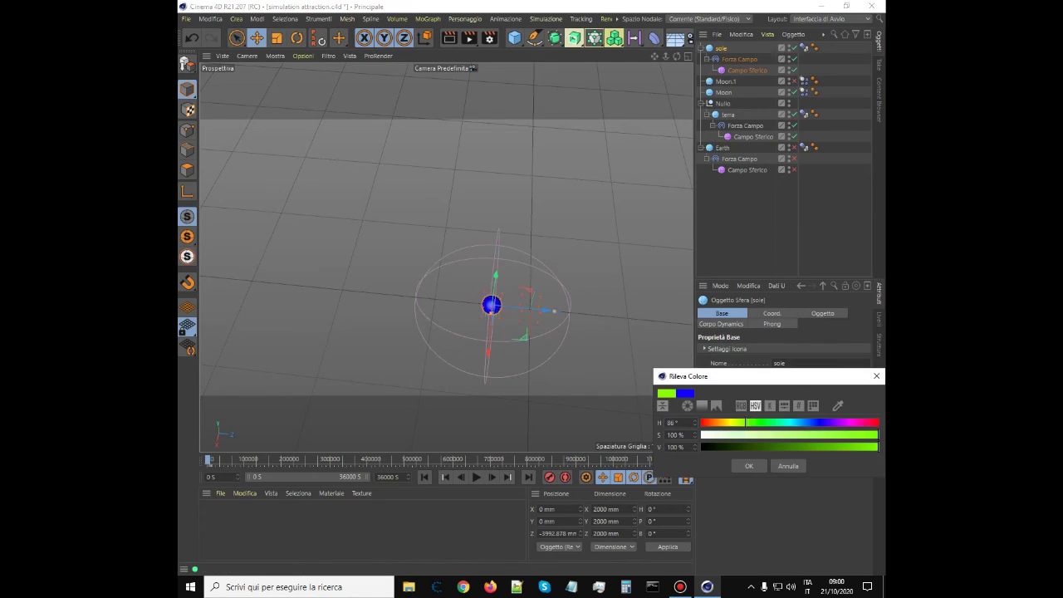
left_click(749, 466)
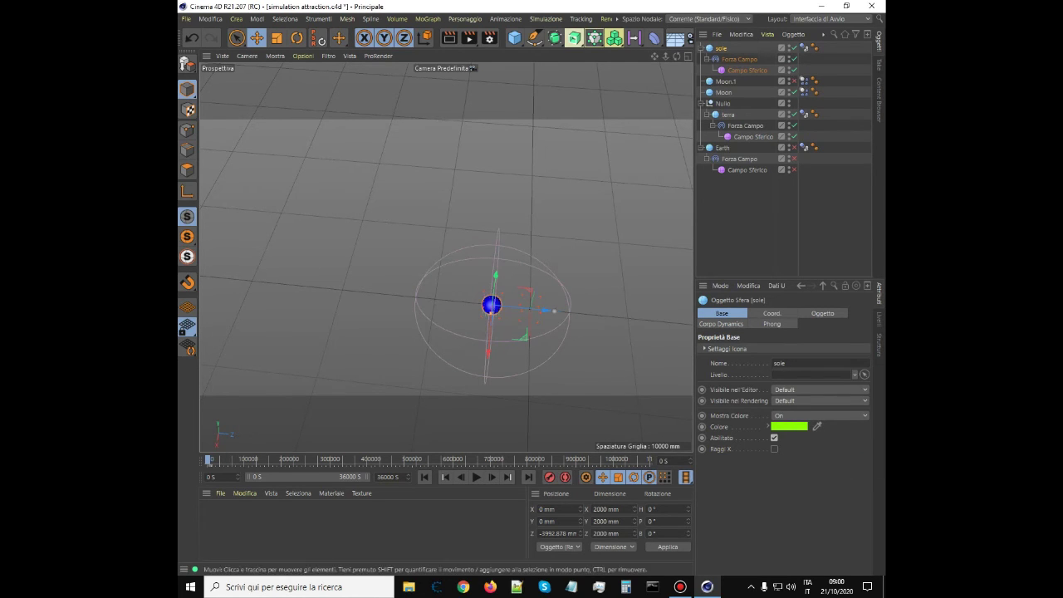
- Move sole about 16000 mm away from terra along the Z axis, to Z about -19998 mm
scroll(376, 293, "down", 3)
left_click_drag(676, 57, 677, 95)
scroll(464, 315, "up", 6)
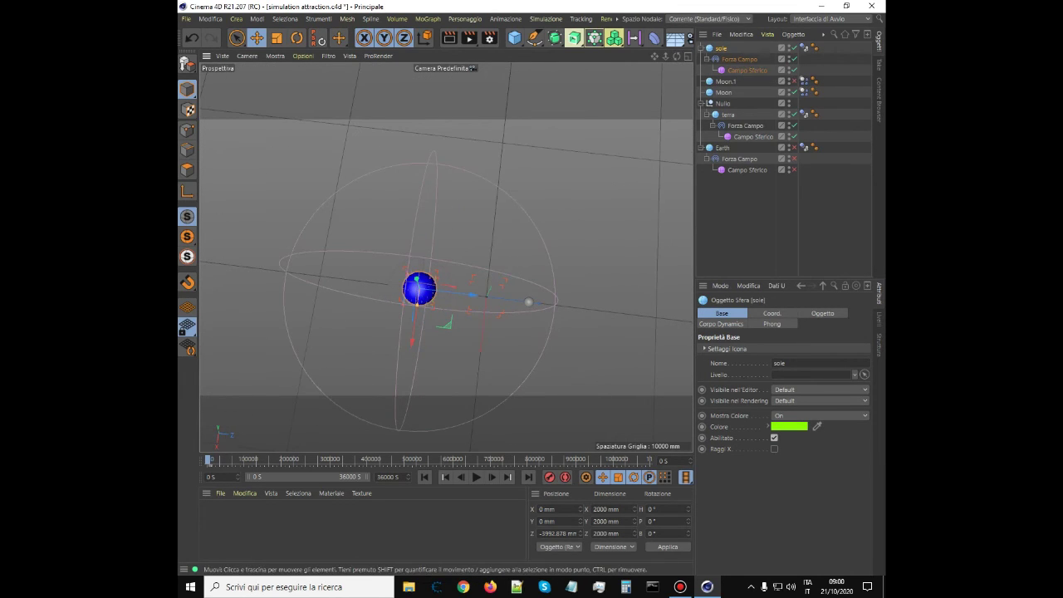
scroll(573, 235, "down", 3)
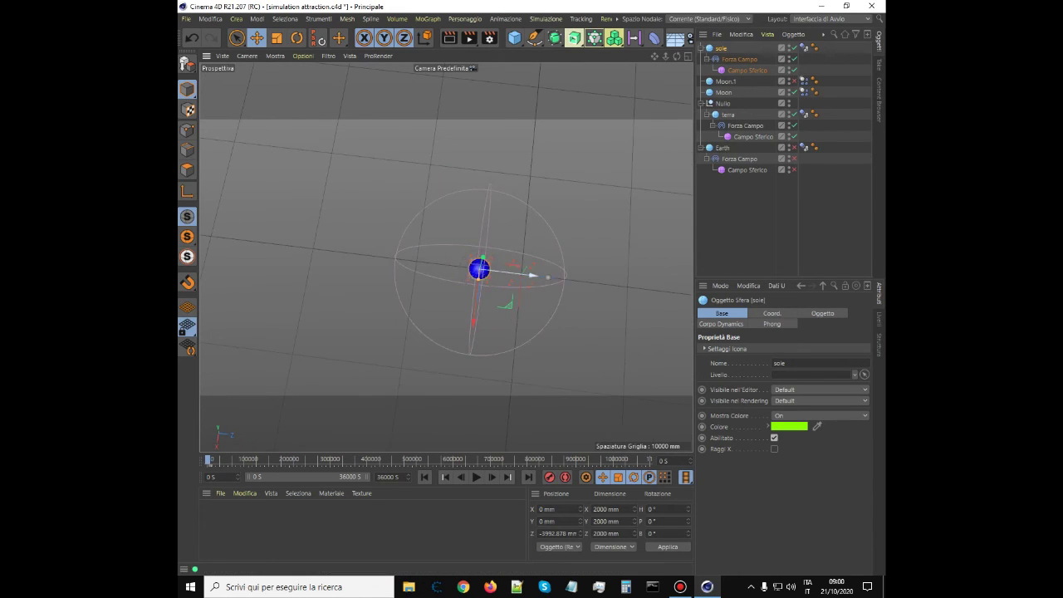
left_click_drag(532, 275, 366, 254)
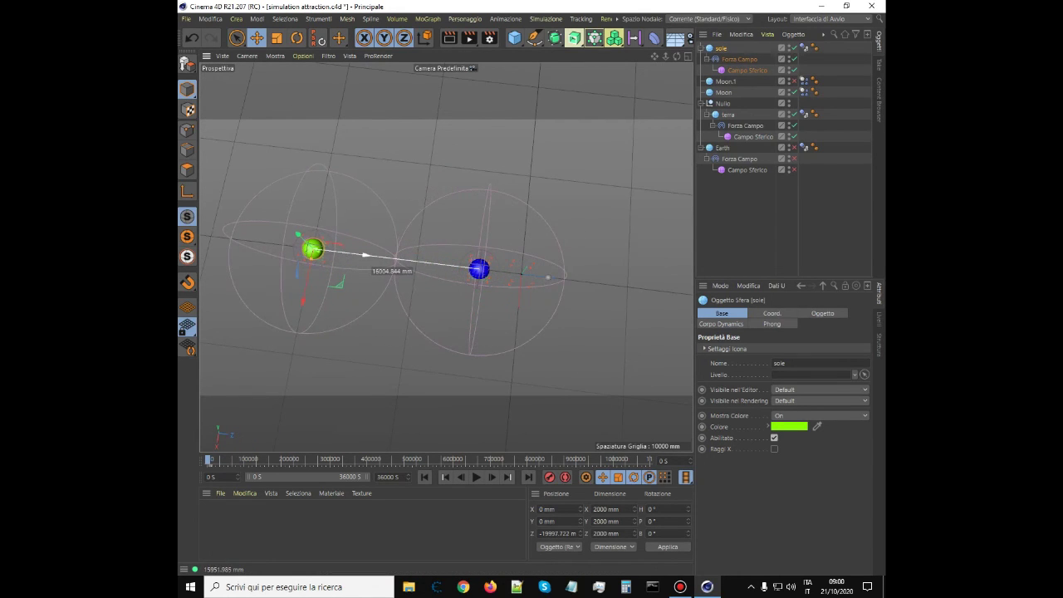
- Enlarge sole's spherical field until it encloses terra and its moon, and play the simulation briefly
scroll(358, 247, "down", 5)
left_click(748, 71)
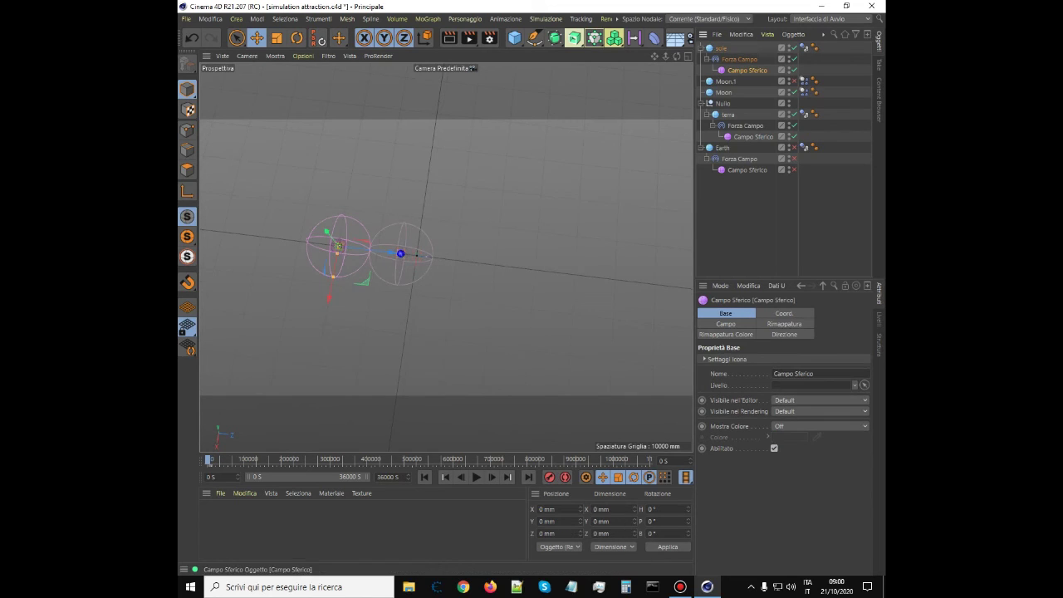
left_click_drag(333, 275, 320, 341)
scroll(359, 245, "up", 6)
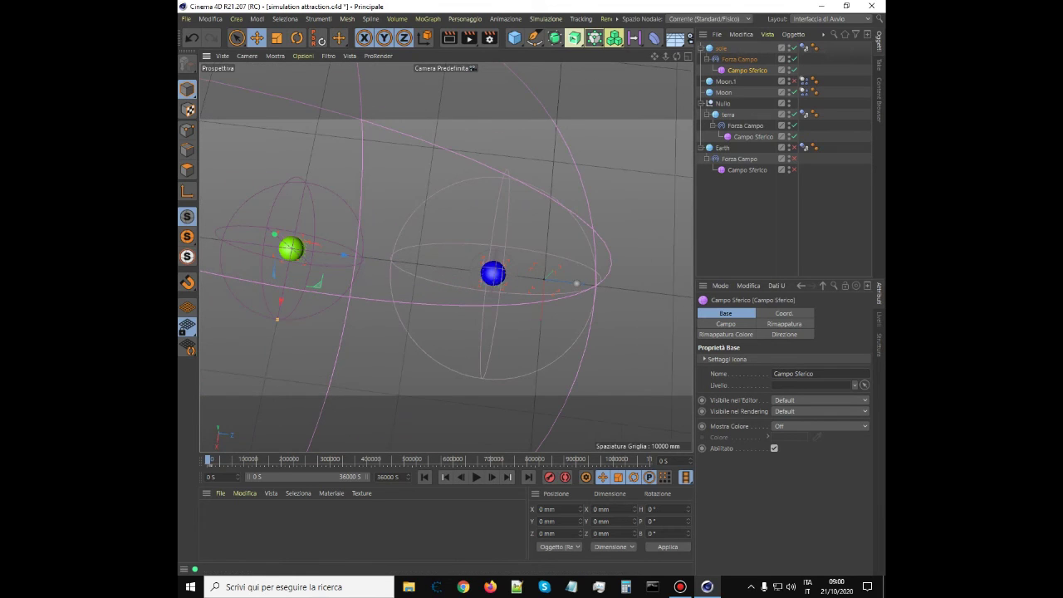
left_click(476, 477)
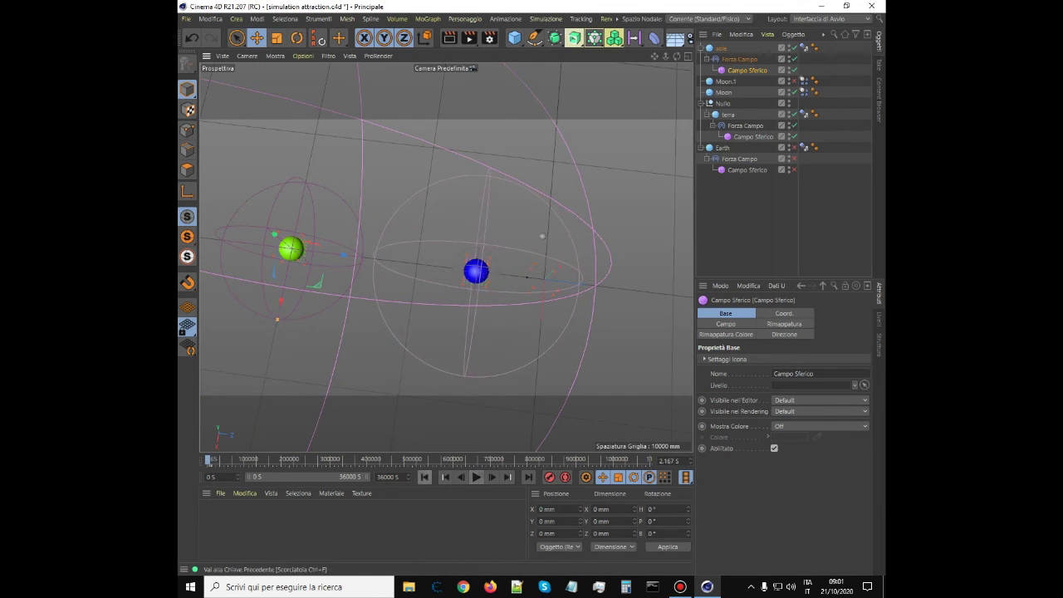
- Move sole with its force field into the Nullo group above terra and play the simulation from the start
left_click(425, 478)
left_click_drag(727, 48, 724, 104)
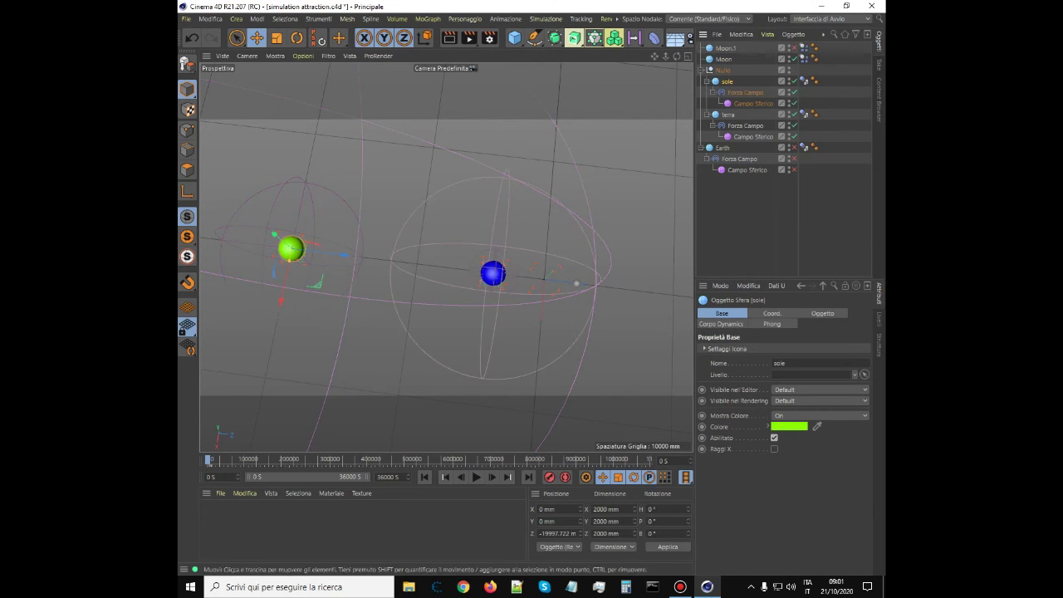
left_click(476, 477)
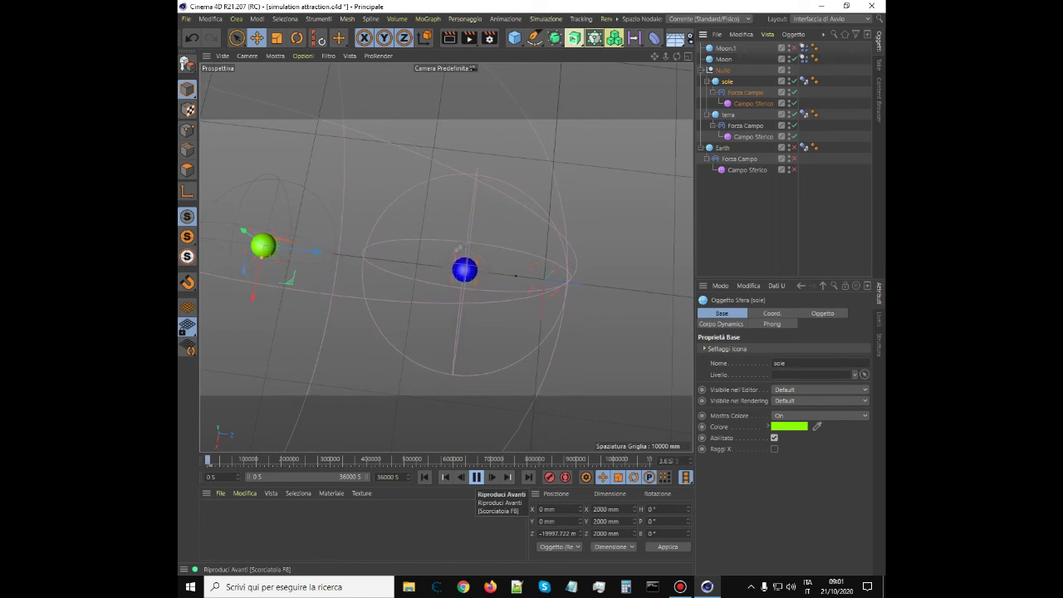
scroll(585, 275, "down", 3)
scroll(259, 282, "up", 3)
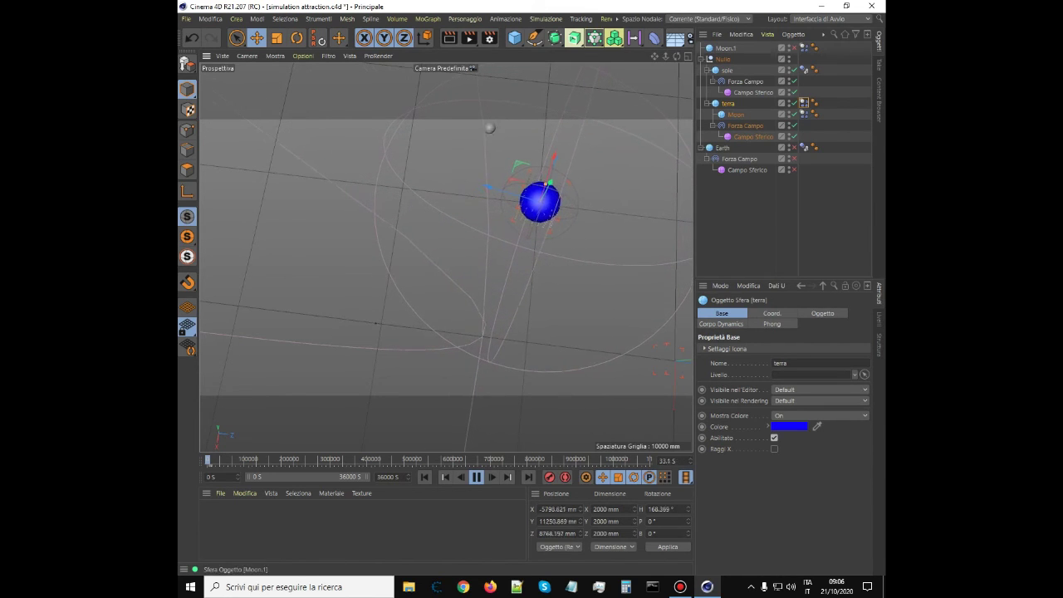
- Take Moon out of terra back to the top level of the hierarchy and replay the simulation from the start
left_click_drag(544, 198, 554, 110, "alt")
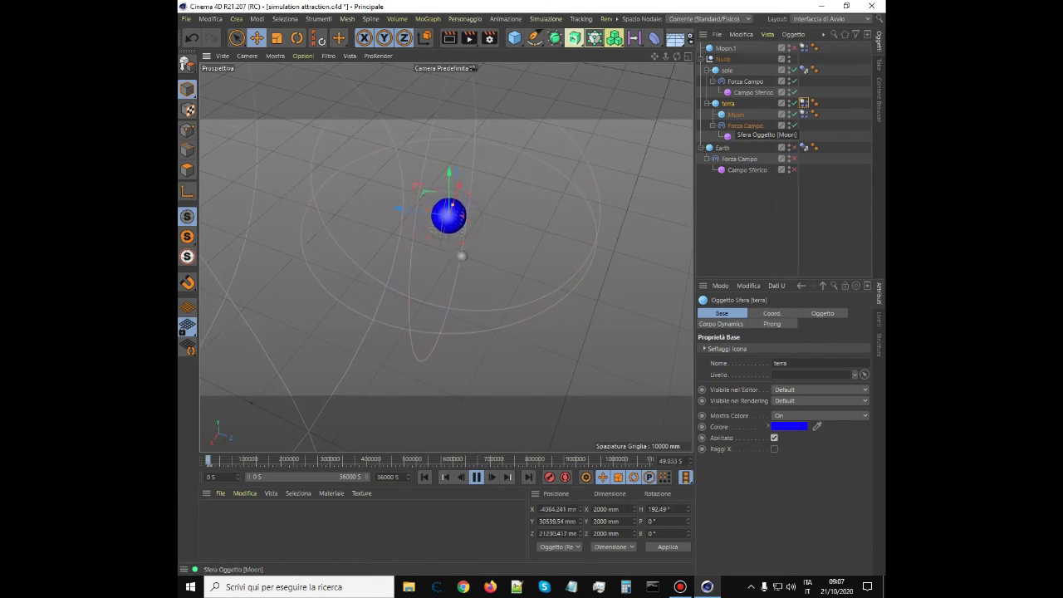
left_click_drag(734, 114, 721, 48)
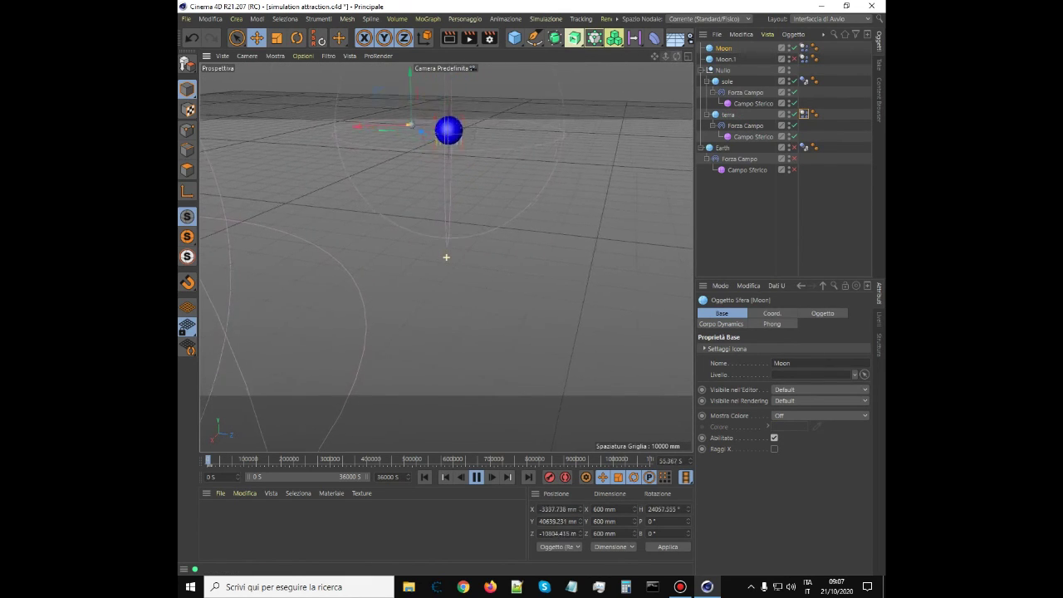
left_click(425, 477)
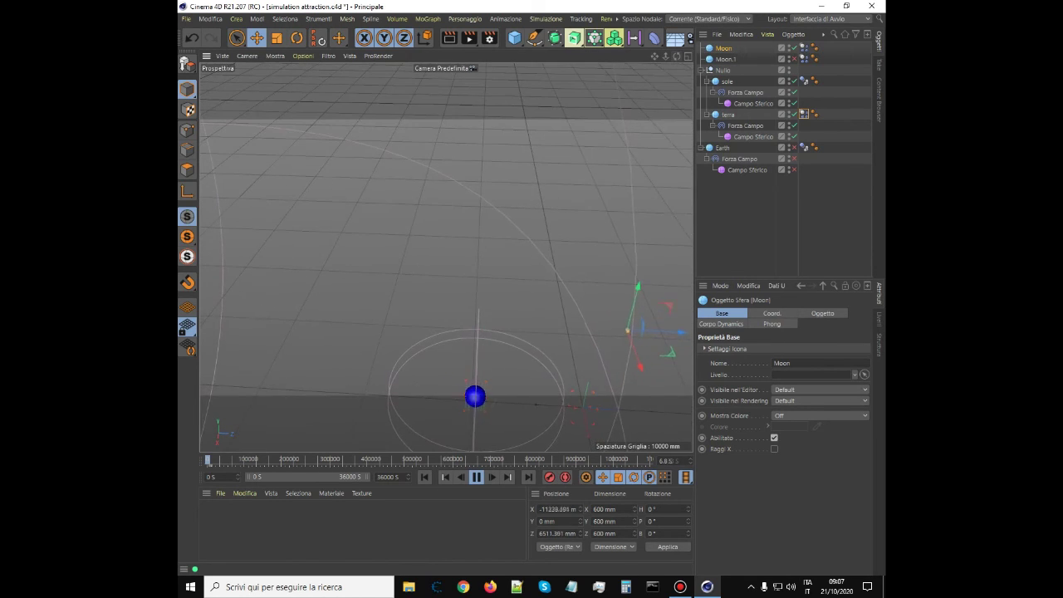
left_click(476, 476)
left_click(425, 477)
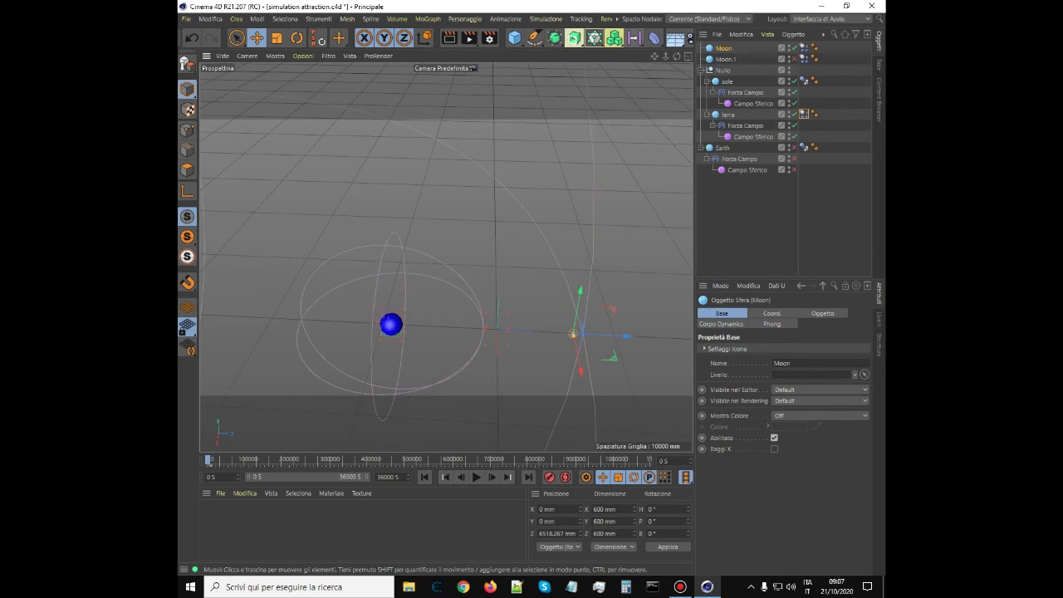
- Try nesting Moon under terra, then return it to the top level of the hierarchy
left_click_drag(677, 56, 726, 116)
key("ctrl+z")
key("ctrl+y")
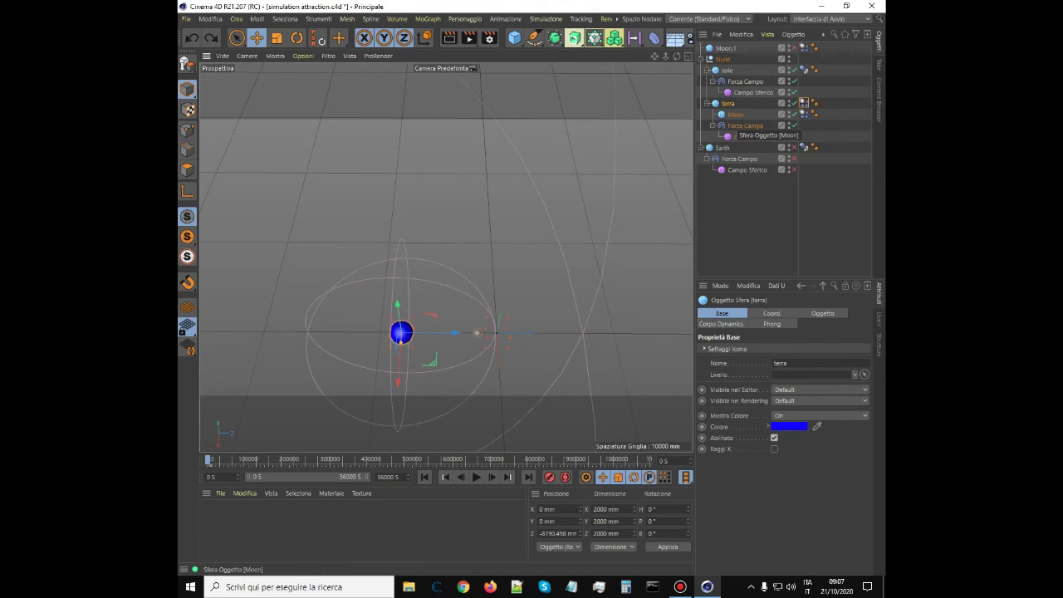
left_click(735, 115)
left_click_drag(735, 116, 724, 60)
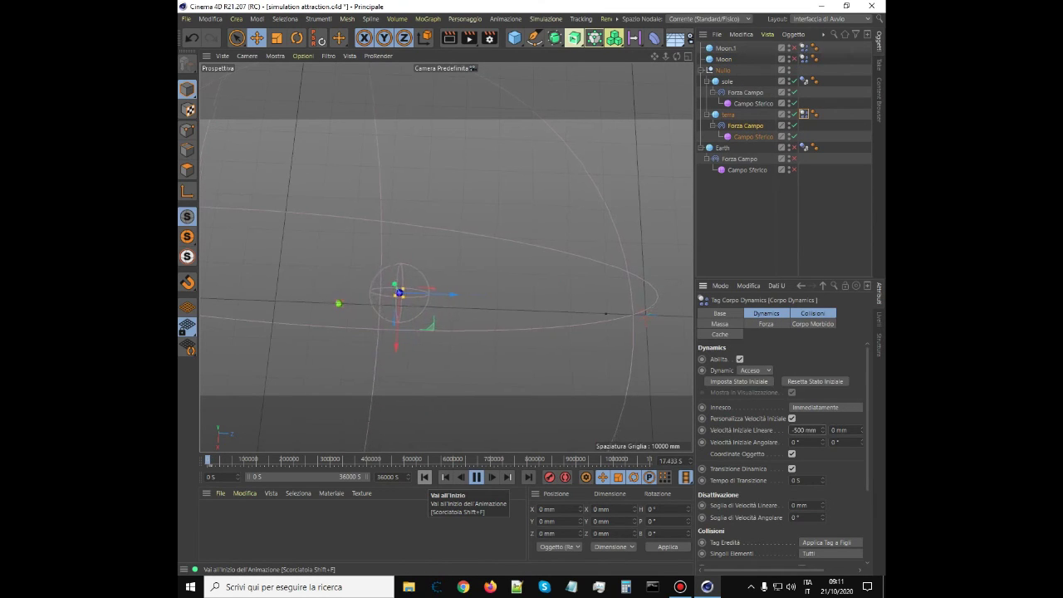
- Set the X initial linear velocity in terra's dynamics body tag to -1080 mm and restart the simulation
left_click(424, 476)
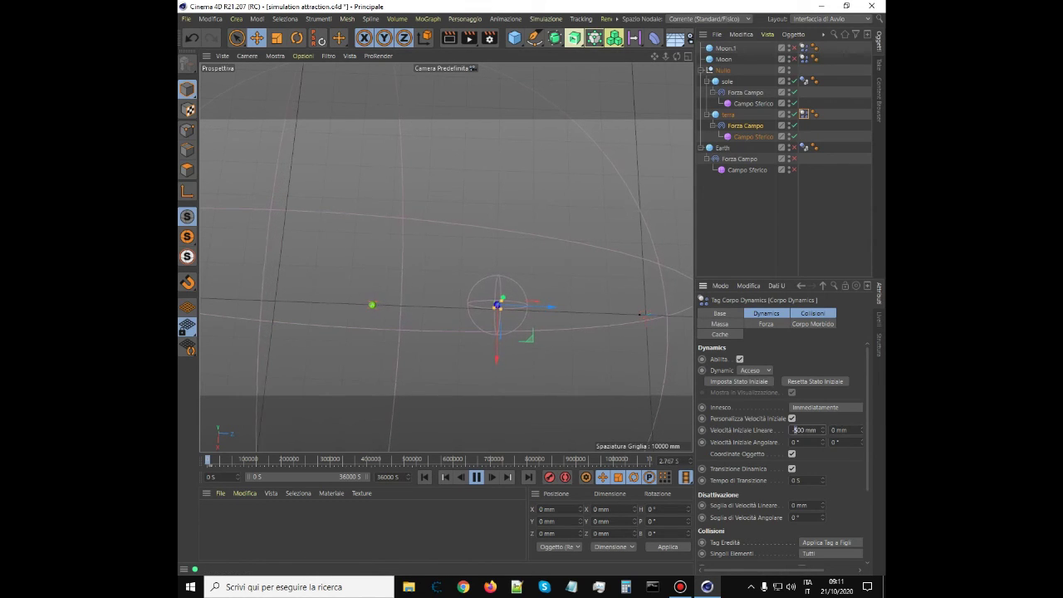
type("1080")
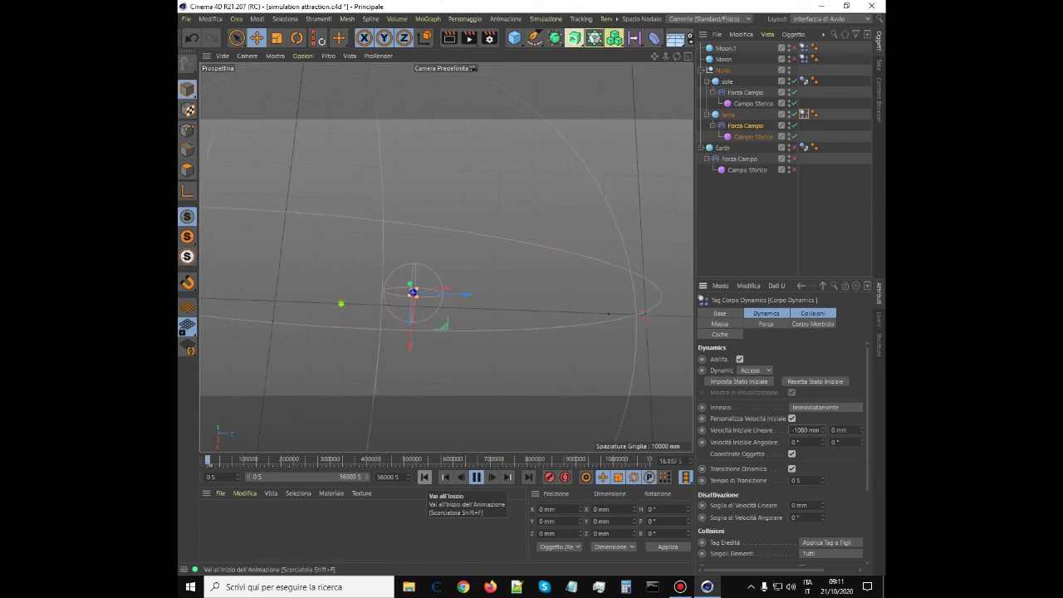
left_click(424, 477)
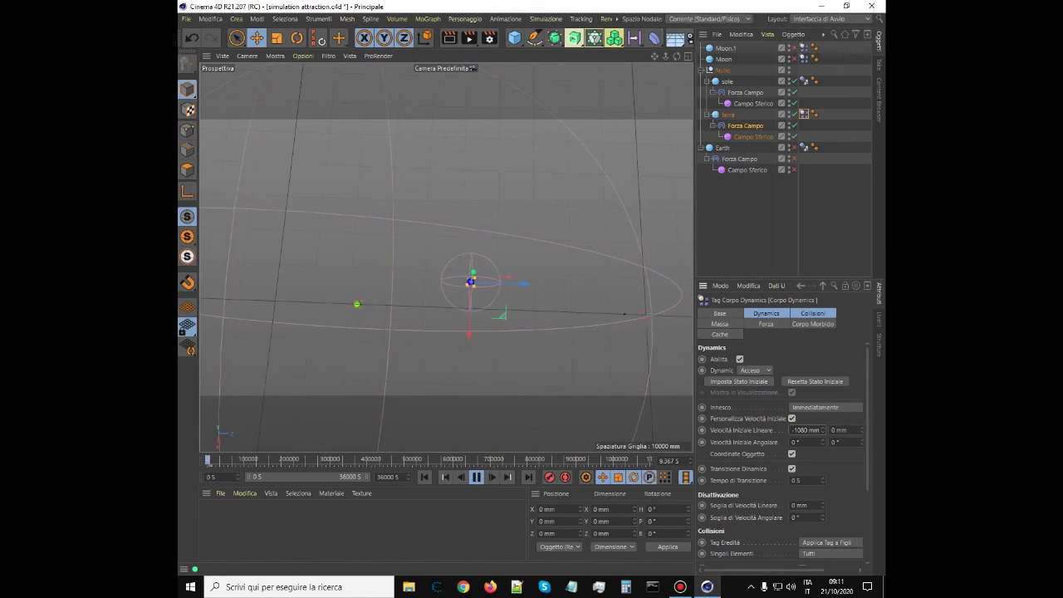
- Try a radius of 5000 mm for the sole sphere while the simulation runs
left_click(728, 81)
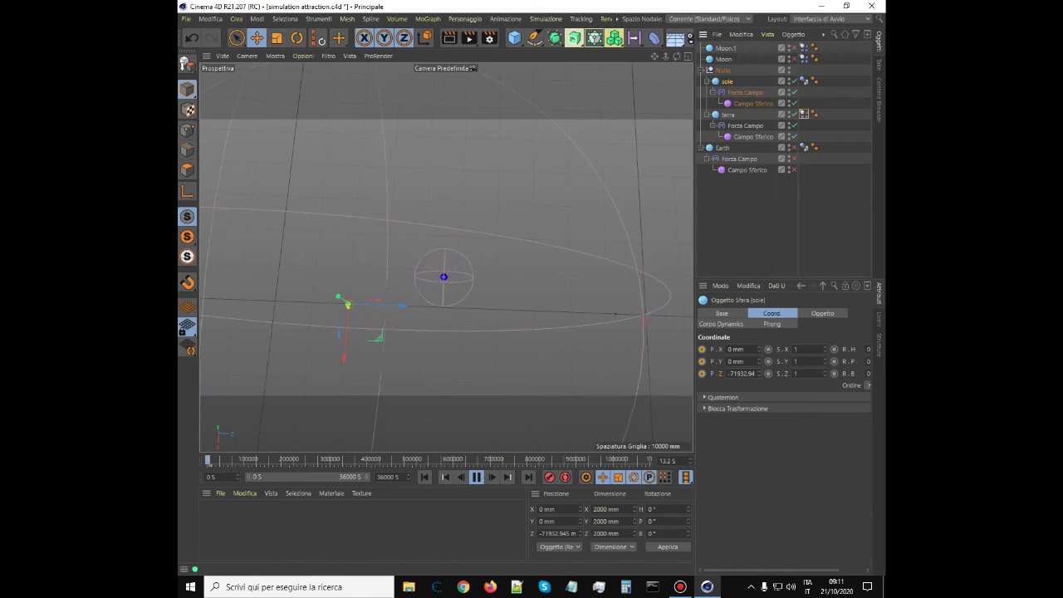
left_click(822, 313)
left_click_drag(773, 350, 766, 350)
type("5000")
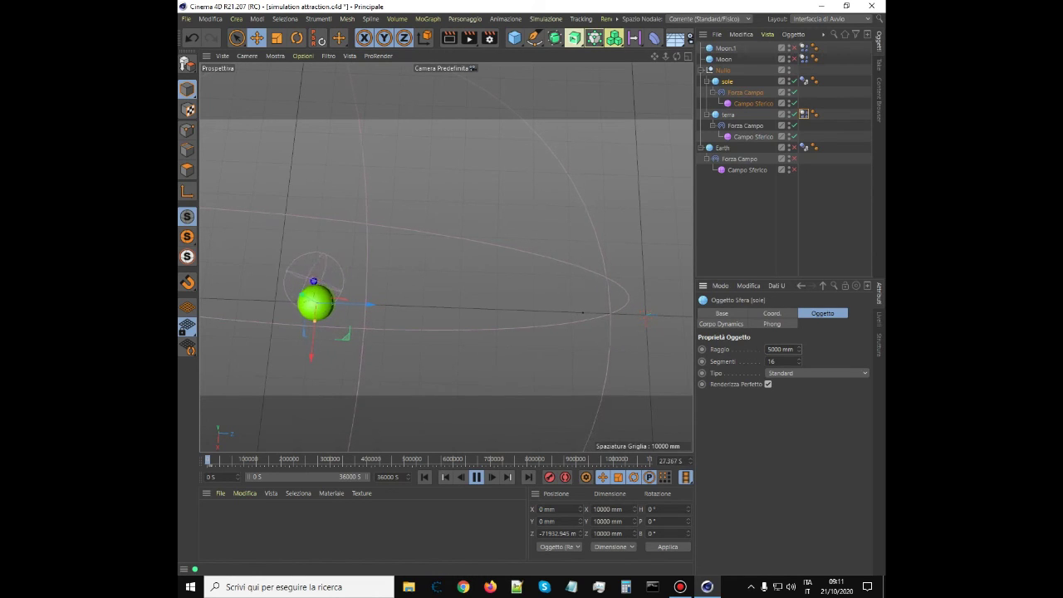
scroll(268, 290, "up", 6)
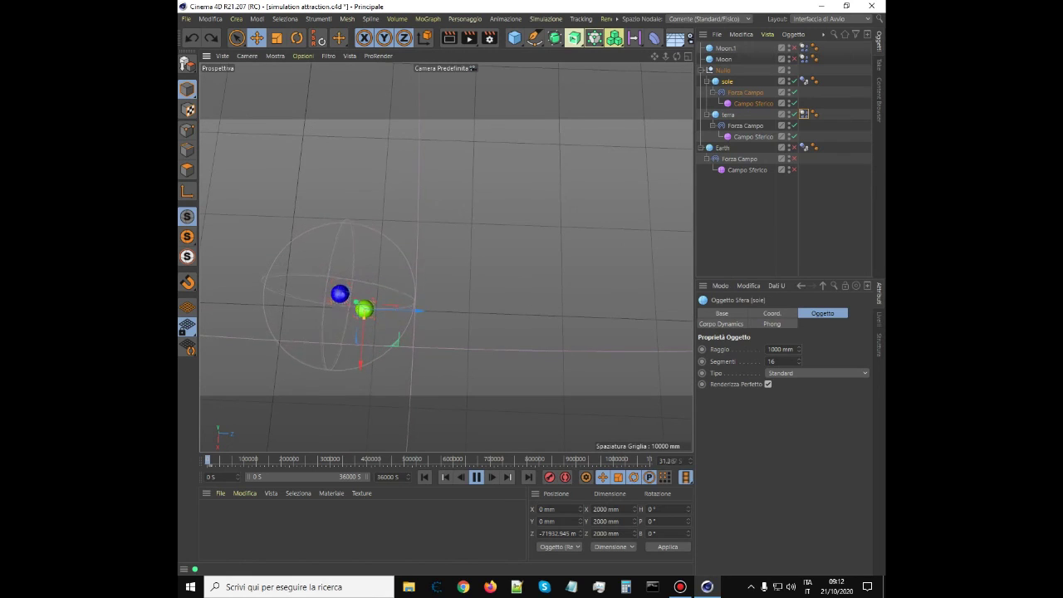
scroll(285, 316, "up", 6)
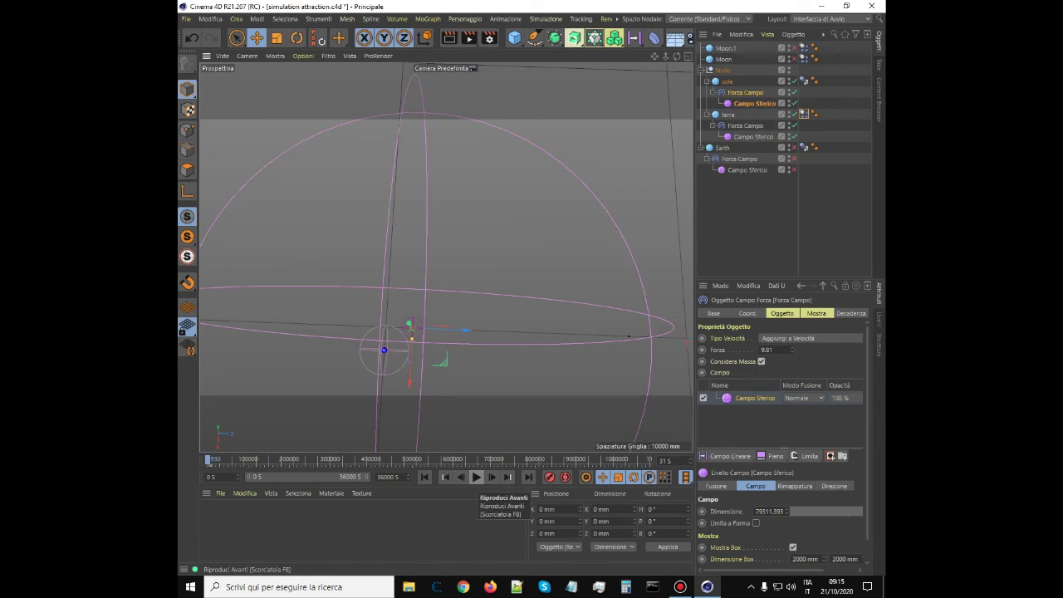
- Play the simulation and examine how Moon moves around terra while terra travels within sole's field
left_click(476, 477)
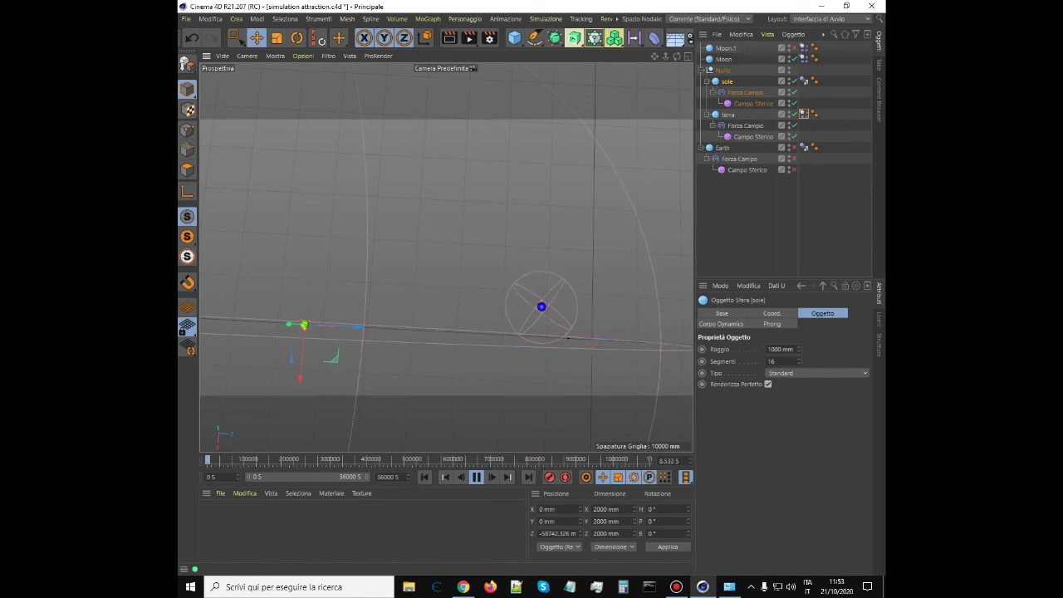
scroll(538, 306, "up", 10)
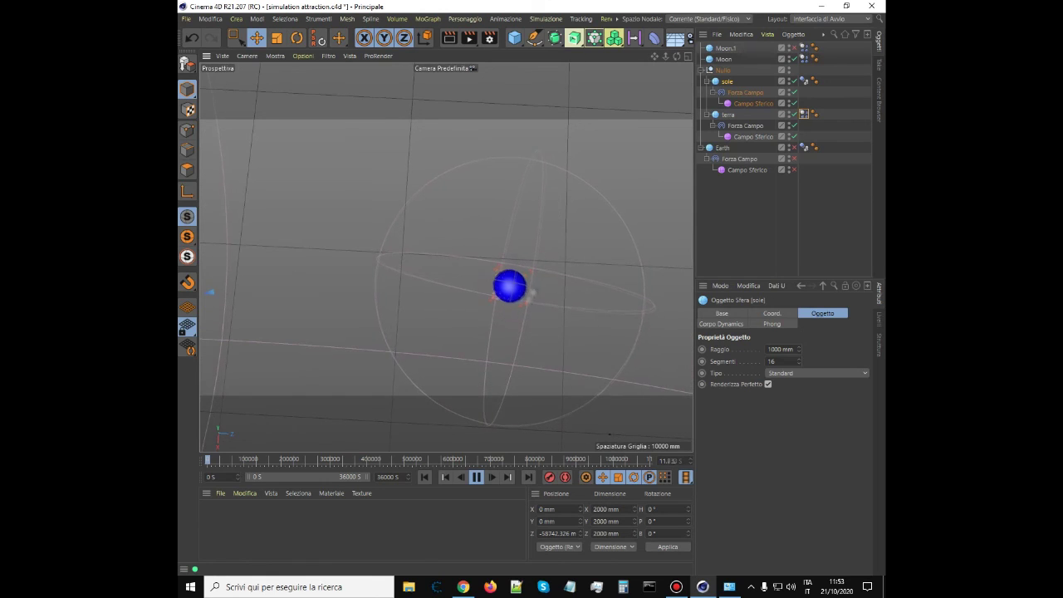
scroll(549, 289, "down", 5)
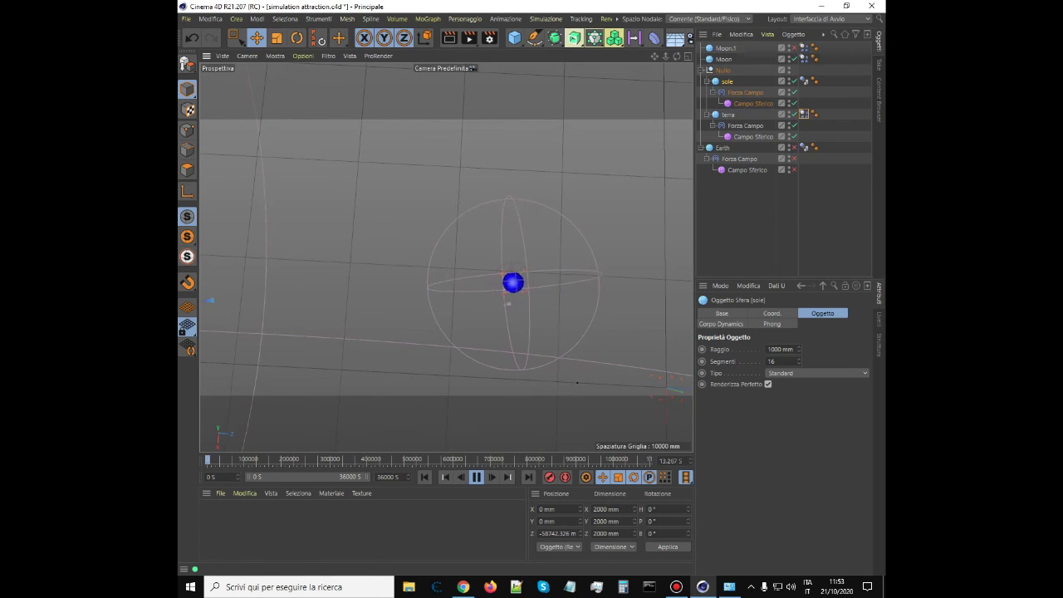
scroll(487, 281, "down", 2)
scroll(488, 282, "down", 2)
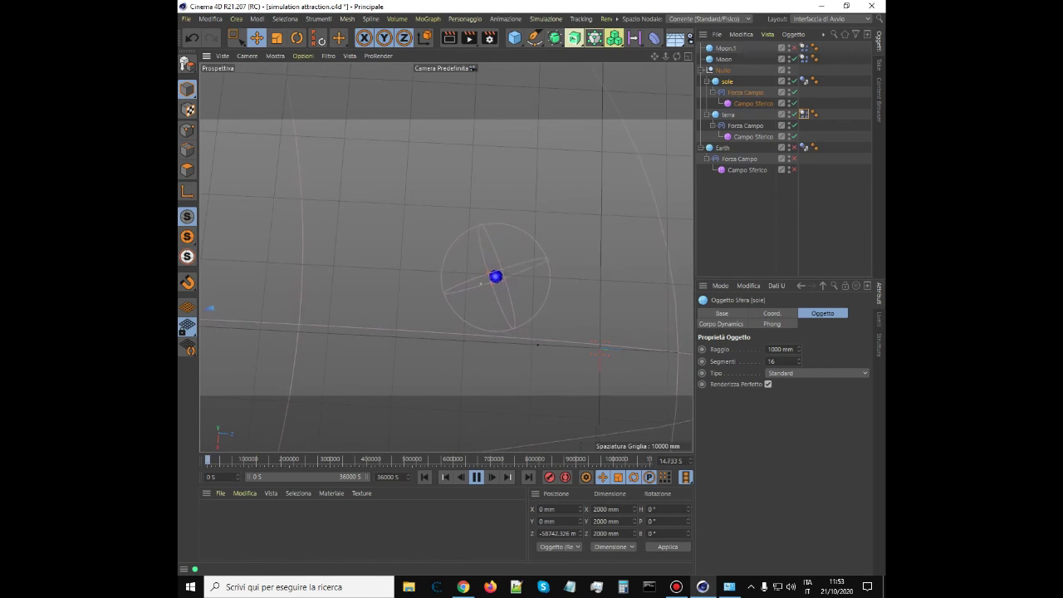
scroll(580, 300, "down", 3)
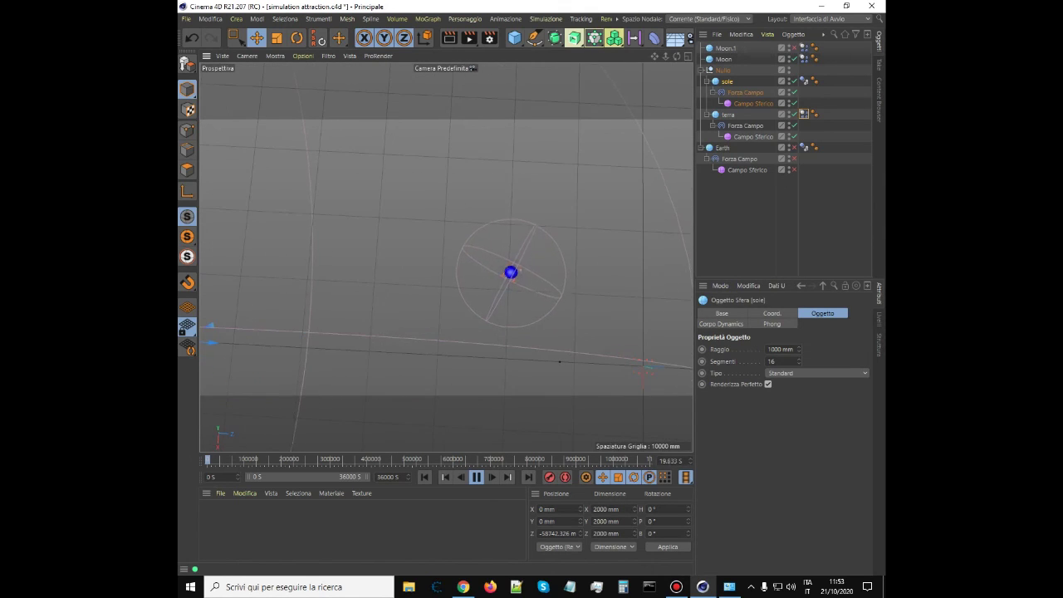
scroll(505, 272, "up", 8)
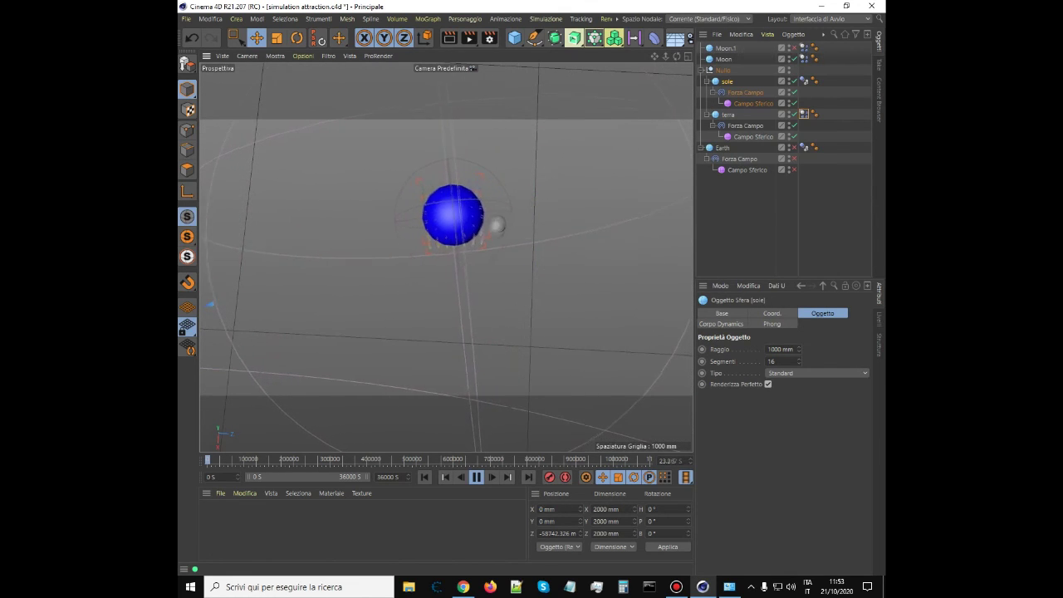
scroll(444, 268, "down", 5)
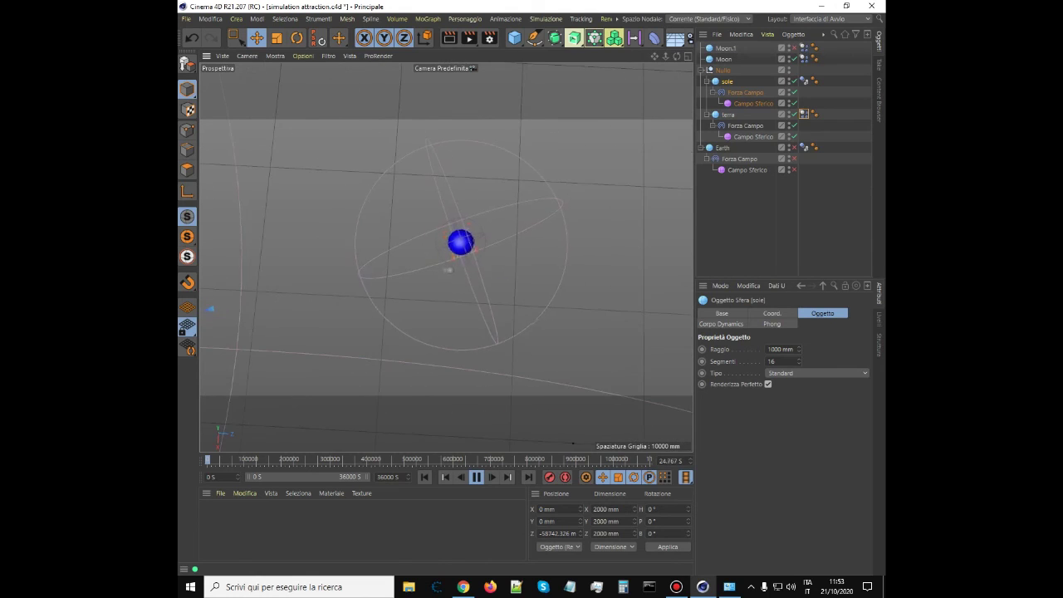
scroll(522, 278, "down", 3)
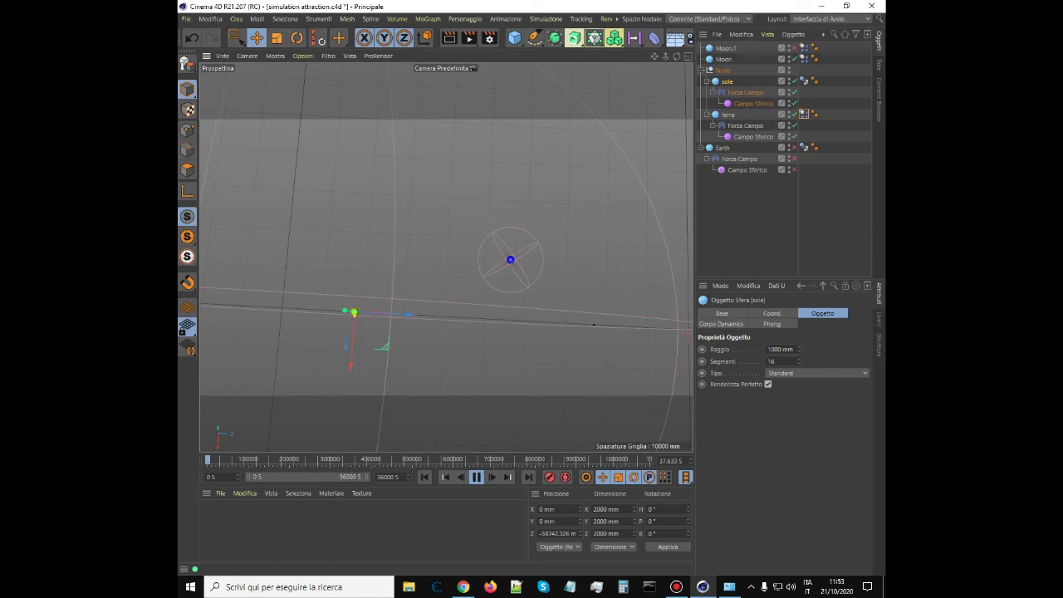
scroll(504, 273, "up", 8)
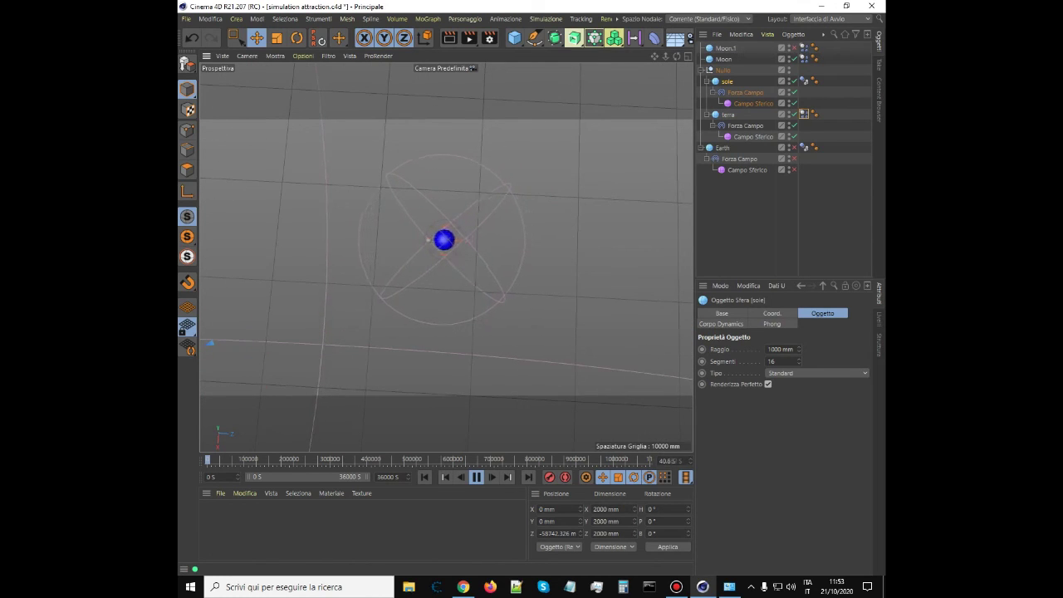
scroll(613, 255, "down", 9)
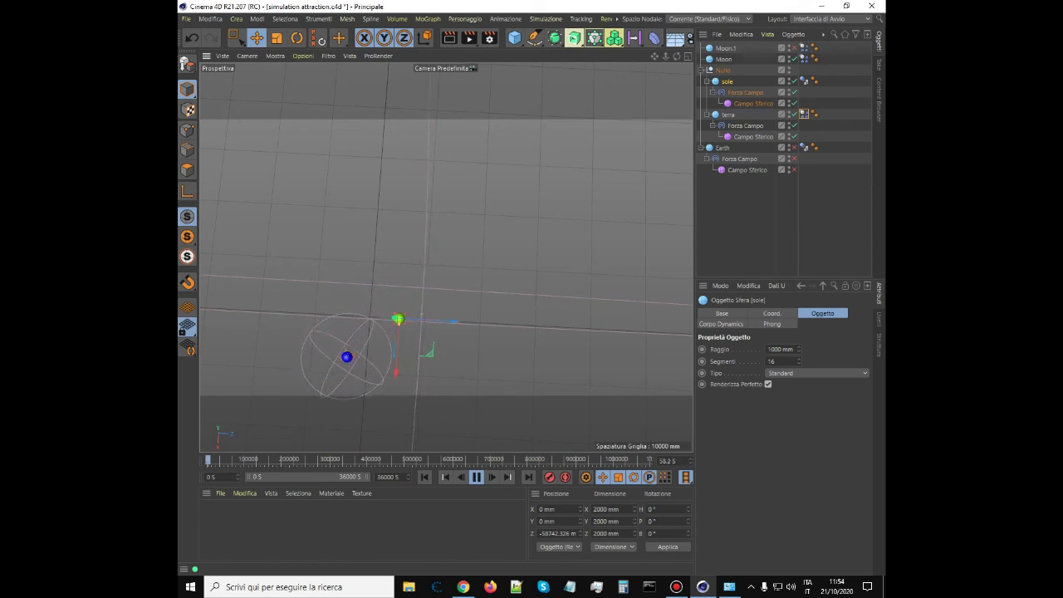
- Examine terra's path around sole and the close passes of both bodies and Moon as the simulation continues
scroll(318, 384, "up", 7)
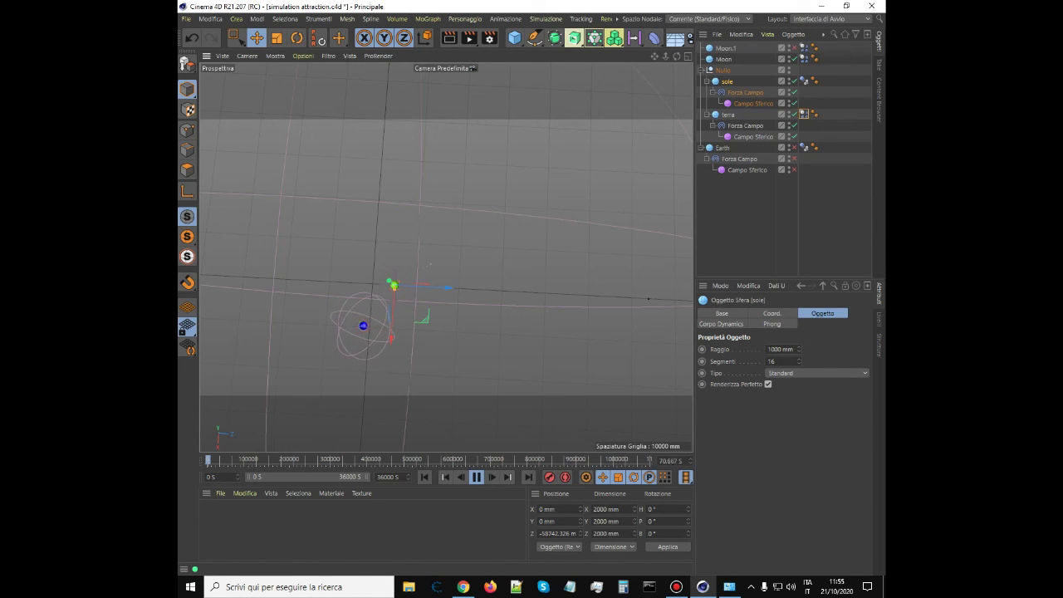
scroll(372, 330, "up", 5)
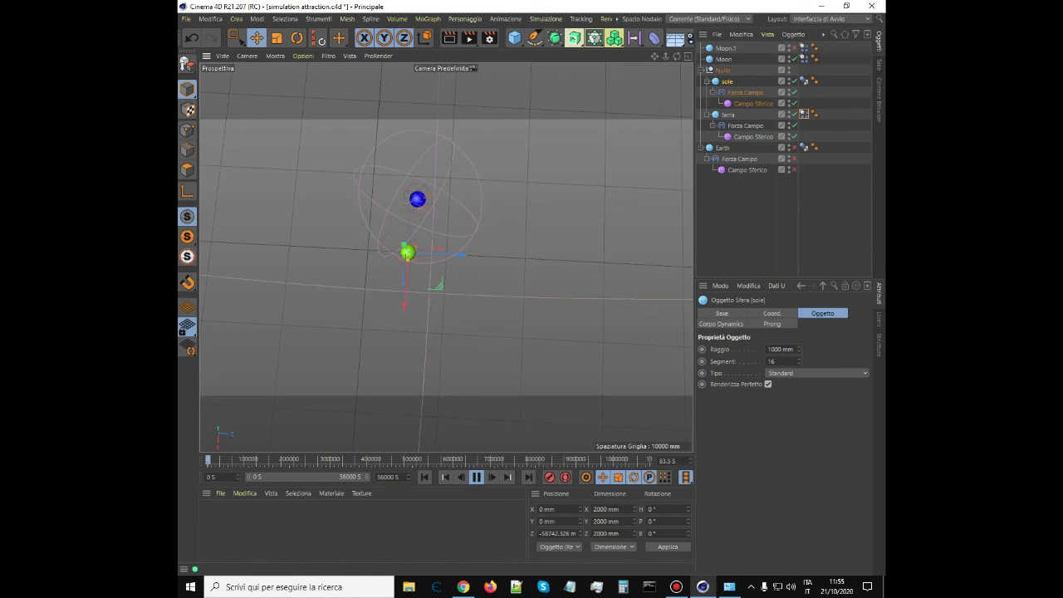
scroll(395, 316, "down", 8)
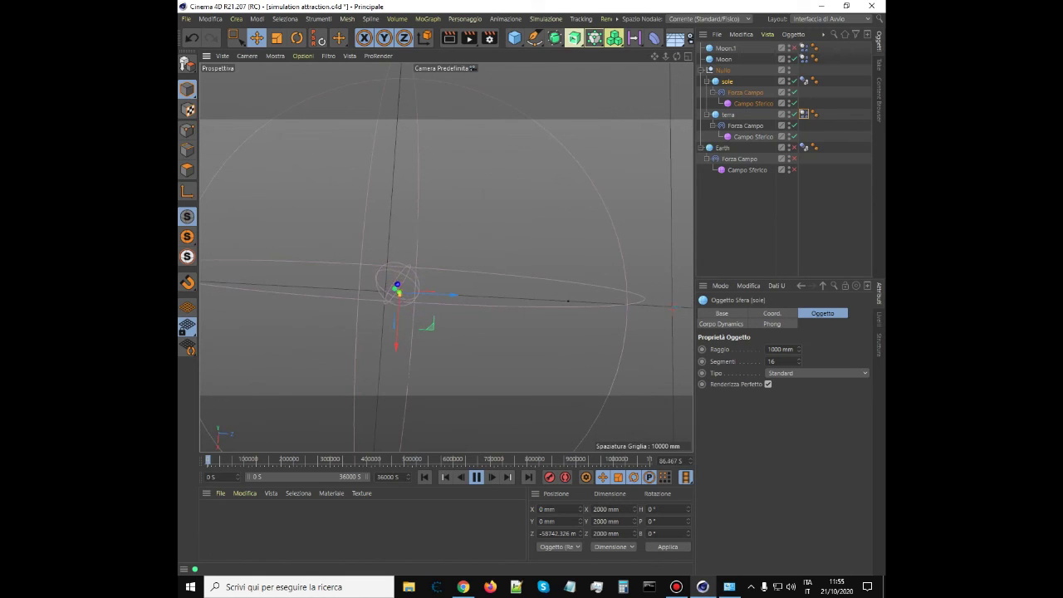
scroll(399, 294, "up", 10)
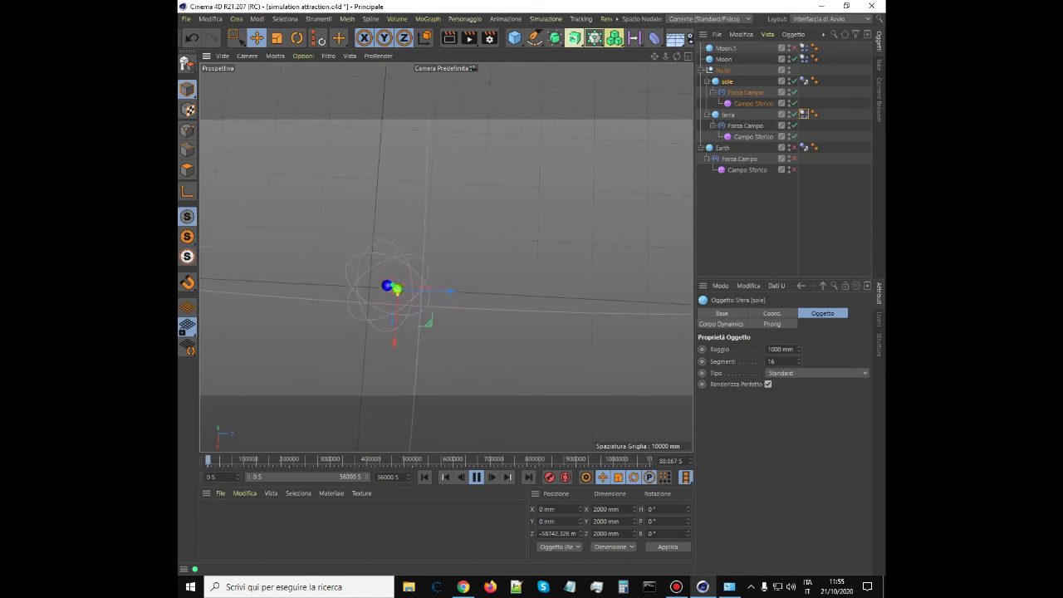
scroll(398, 294, "up", 8)
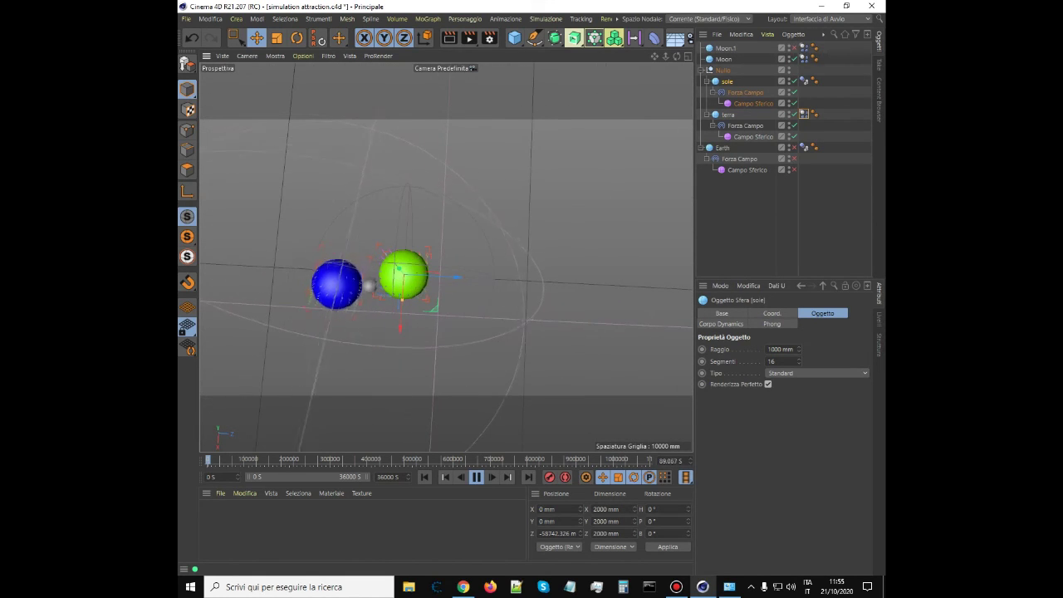
scroll(399, 293, "down", 6)
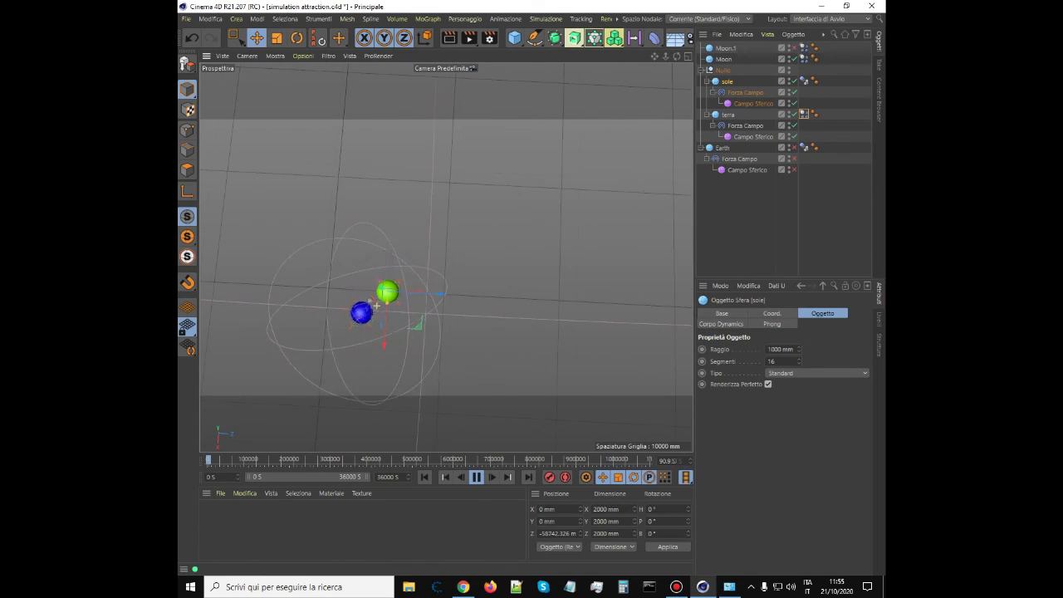
scroll(377, 308, "down", 5)
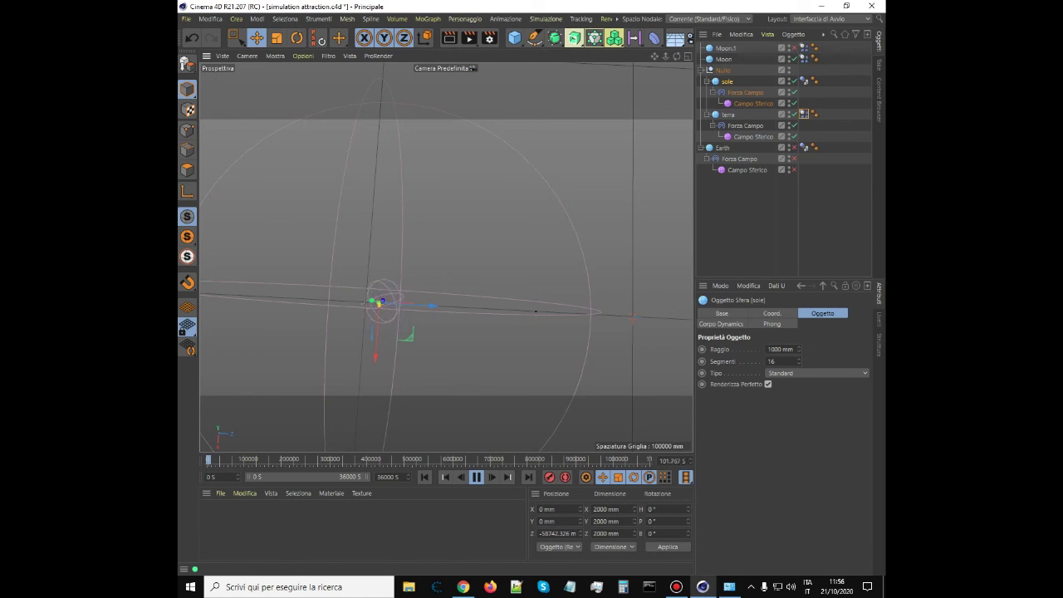
scroll(378, 300, "up", 5)
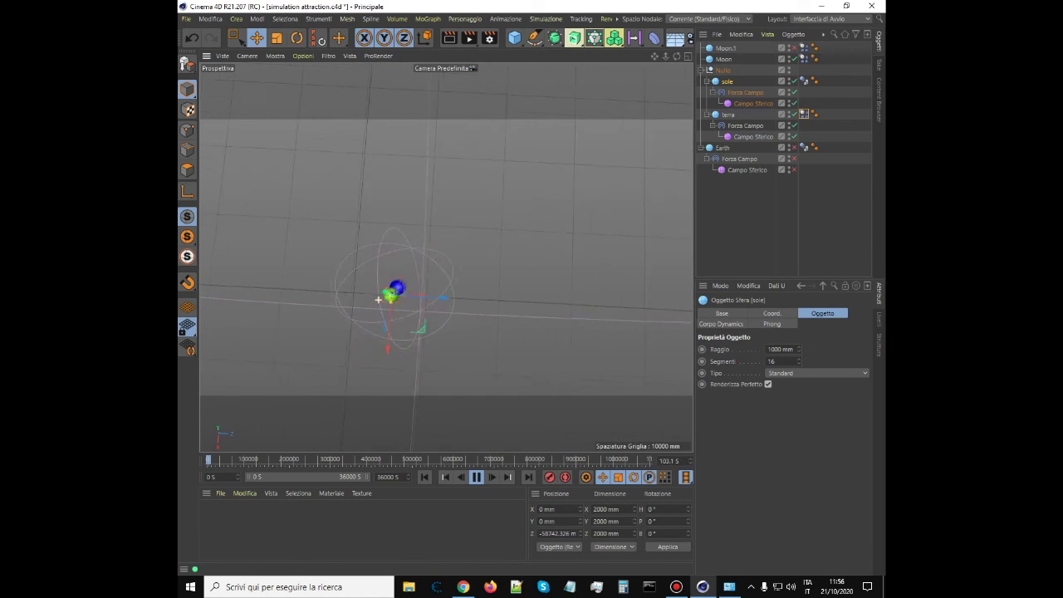
scroll(381, 297, "up", 3)
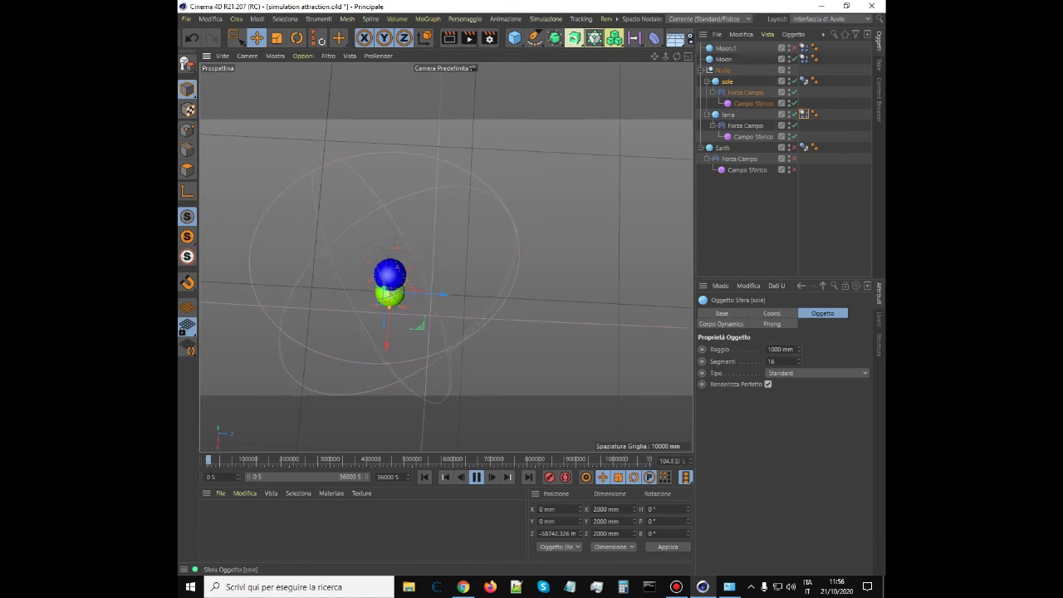
- Examine the contact between terra, sole and Moon from several angles and distances while the simulation runs
left_click_drag(382, 296, 403, 225, "alt")
left_click_drag(465, 279, 470, 274, "alt")
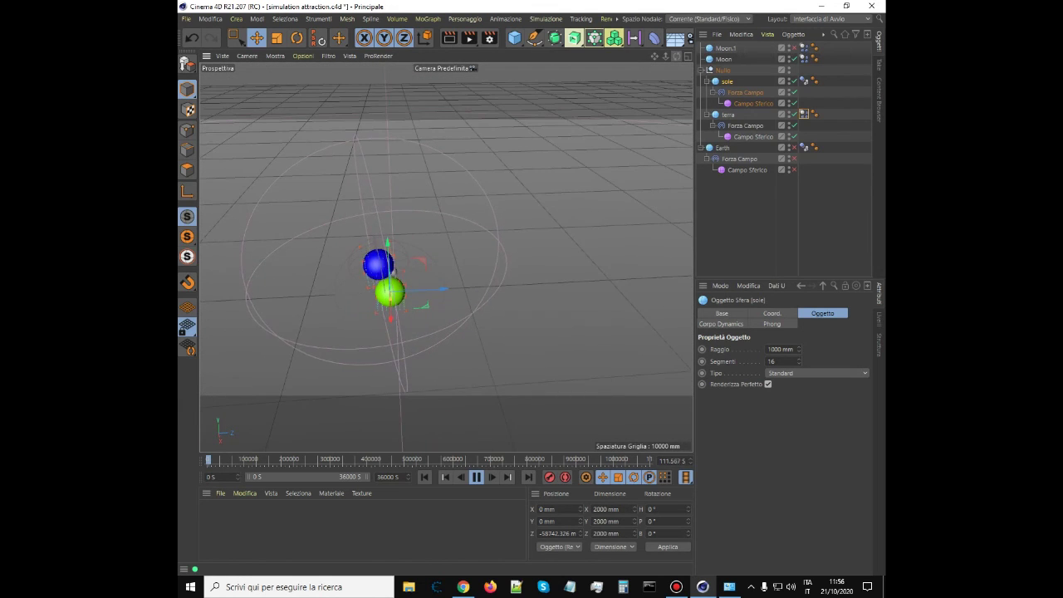
scroll(381, 279, "up", 10)
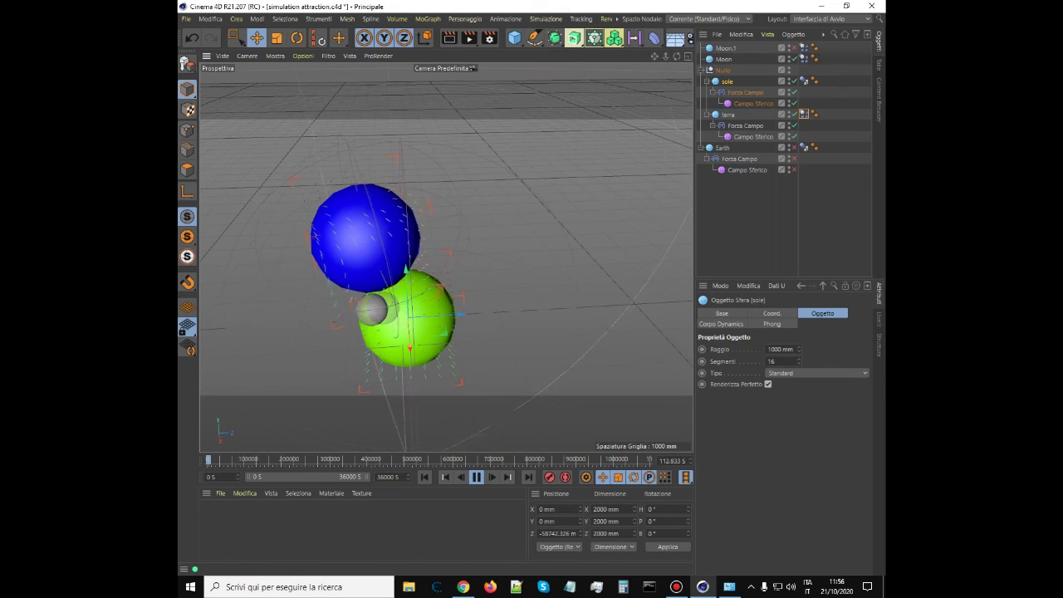
mouse_move(390, 282)
left_mouse_down("alt")
mouse_move(403, 254)
mouse_move(461, 203)
mouse_move(561, 241)
mouse_move(503, 281)
mouse_move(478, 268)
mouse_move(461, 233)
mouse_move(486, 235)
mouse_move(560, 309)
mouse_move(577, 301)
mouse_move(594, 241)
mouse_move(564, 233)
mouse_move(532, 243)
mouse_move(477, 286)
mouse_move(403, 291)
left_mouse_up("alt")
scroll(366, 286, "down", 12)
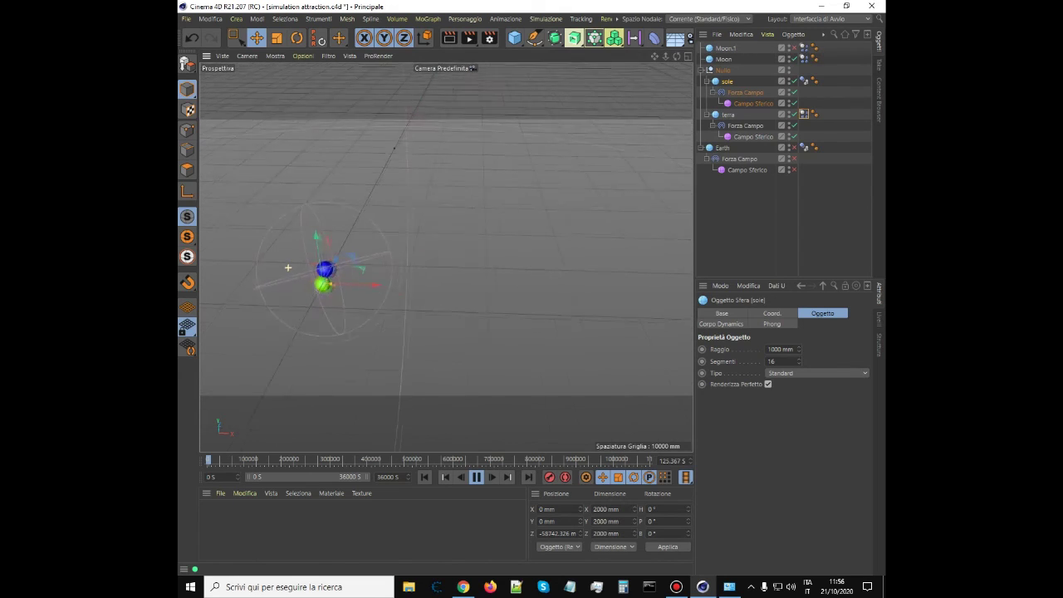
left_click_drag(321, 282, 323, 361, "alt")
scroll(344, 289, "down", 4)
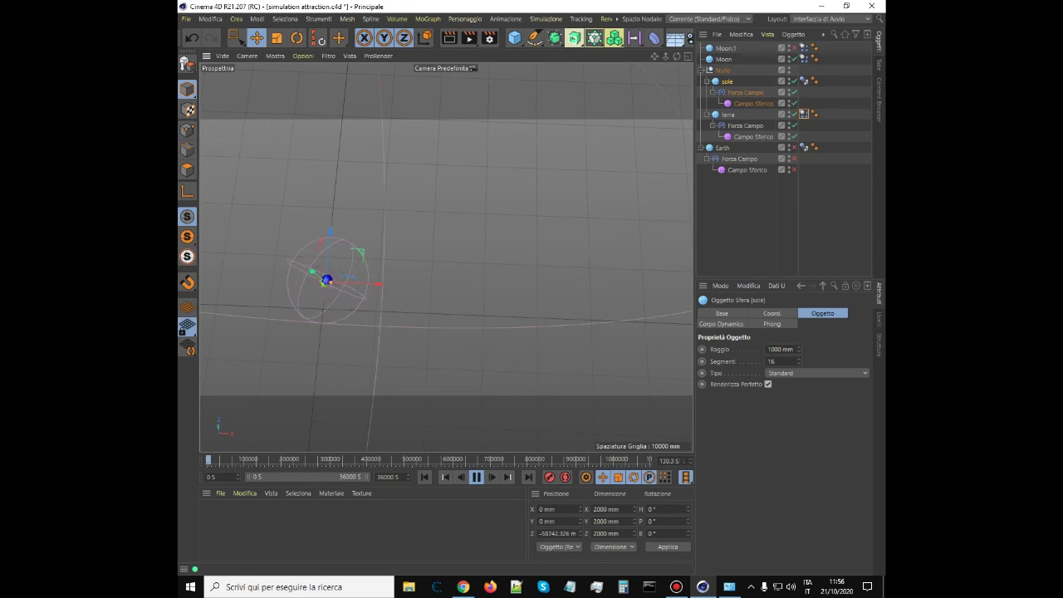
scroll(316, 281, "down", 4)
scroll(308, 281, "up", 5)
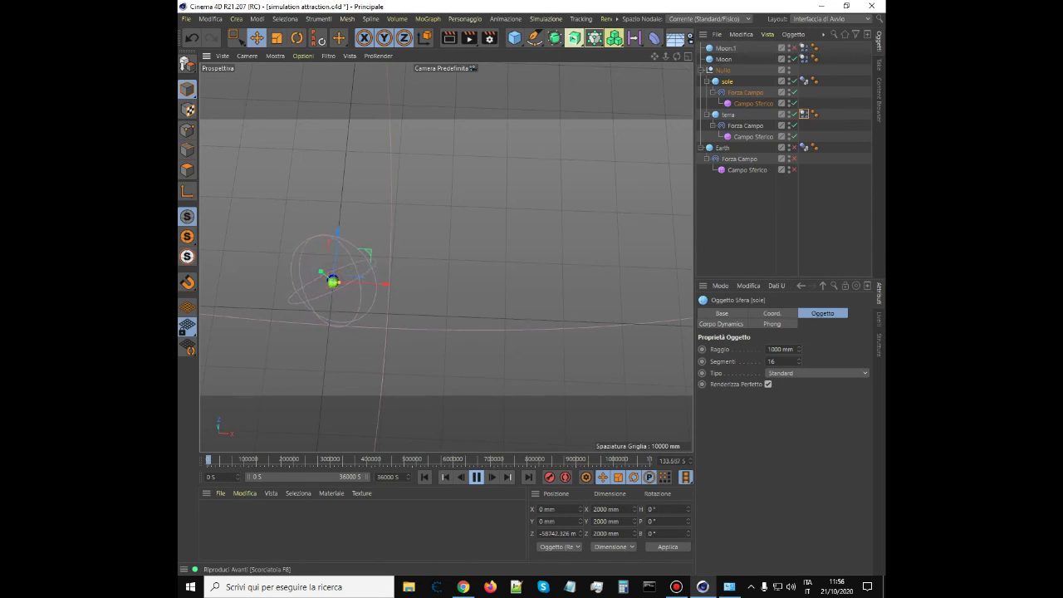
- Stop the simulation and return the timeline to its start
left_click(476, 477)
left_click(424, 477)
scroll(378, 327, "down", 7)
scroll(482, 193, "down", 3)
scroll(482, 194, "up", 1)
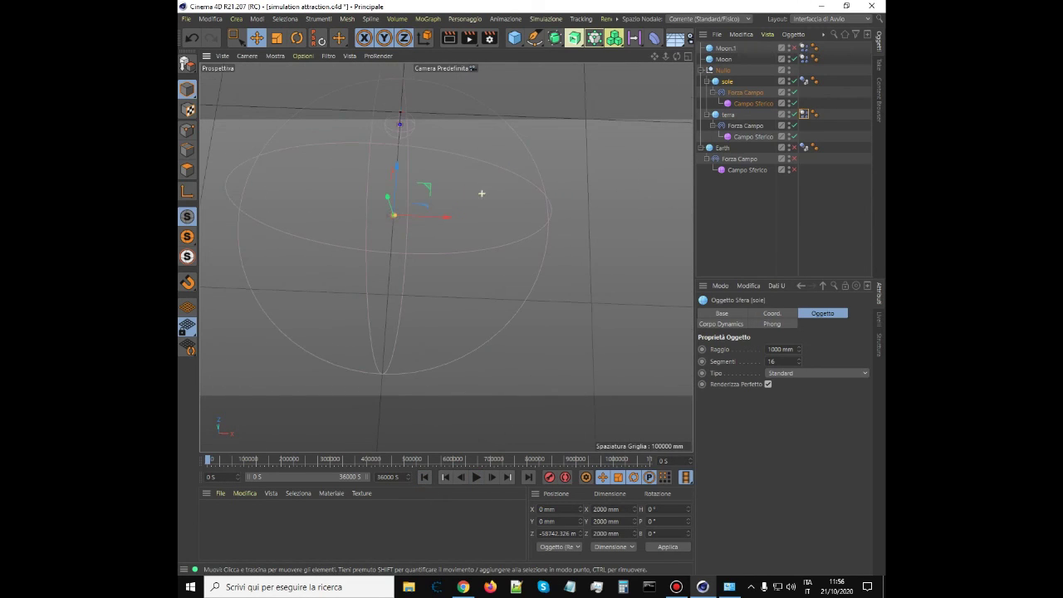
- Examine the starting arrangement of sole, terra and Moon and their spherical fields from different angles
left_click_drag(677, 56, 552, 43)
scroll(543, 221, "up", 8)
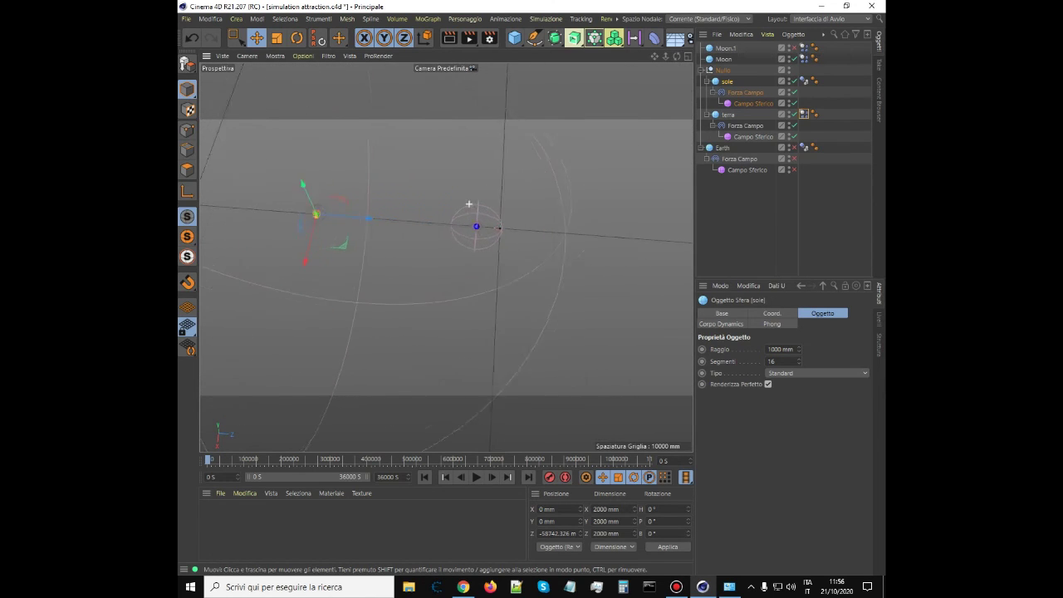
left_click_drag(677, 55, 674, 39)
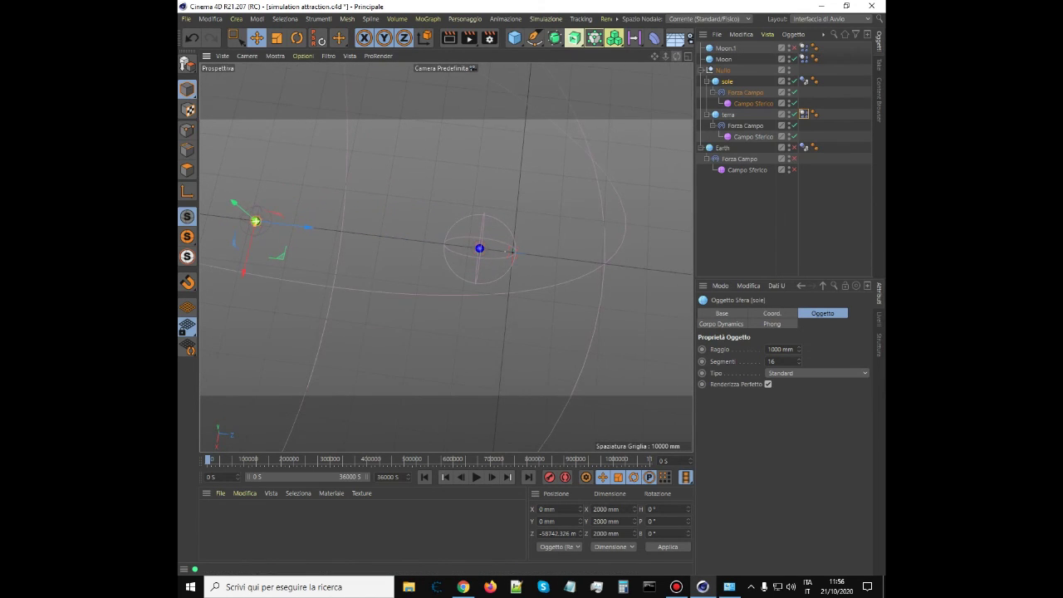
scroll(498, 237, "up", 3)
scroll(486, 242, "up", 6)
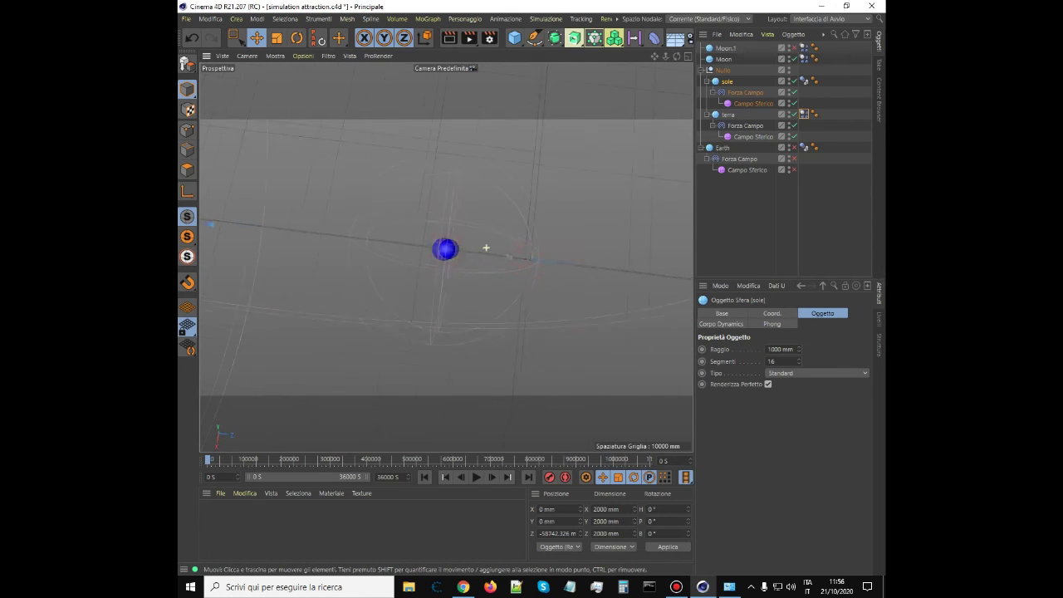
scroll(586, 321, "down", 5)
left_click_drag(585, 320, 644, 352, "alt")
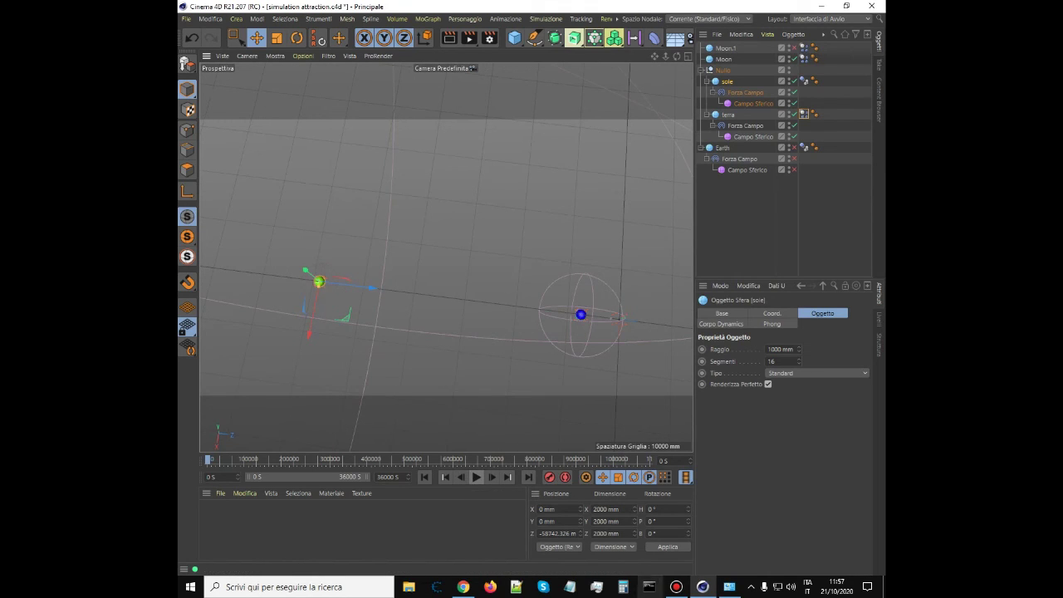
left_click(676, 586)
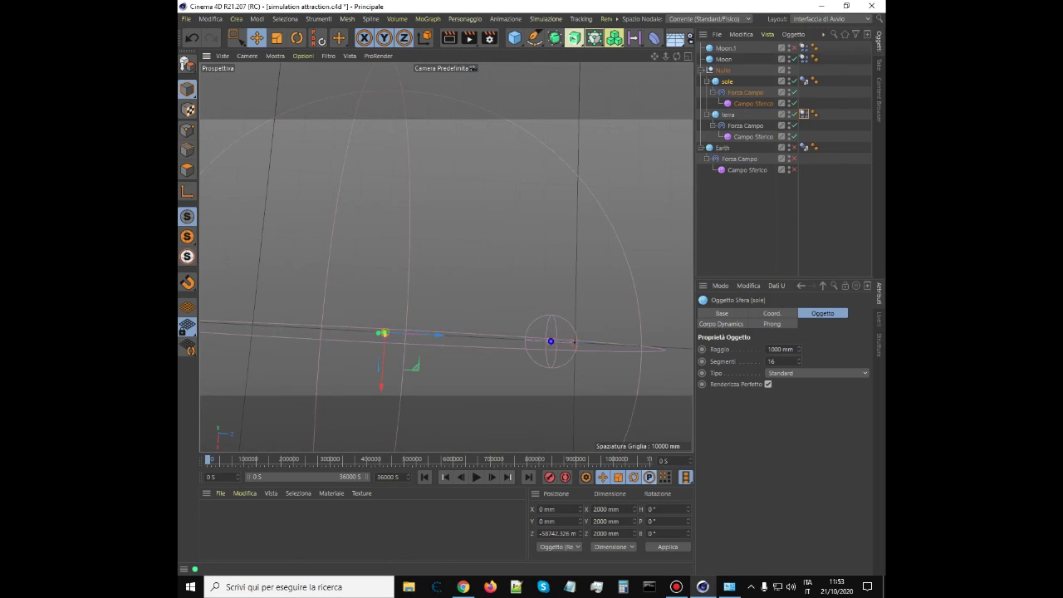
- Play the simulation from the start to view the motion of terra and Moon within sole's field
left_click(476, 477)
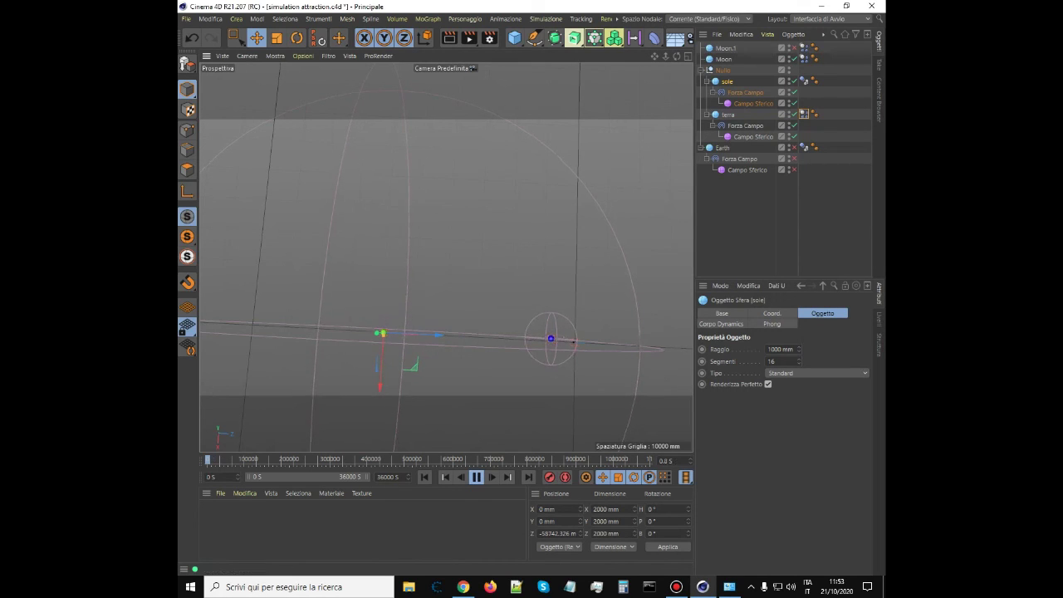